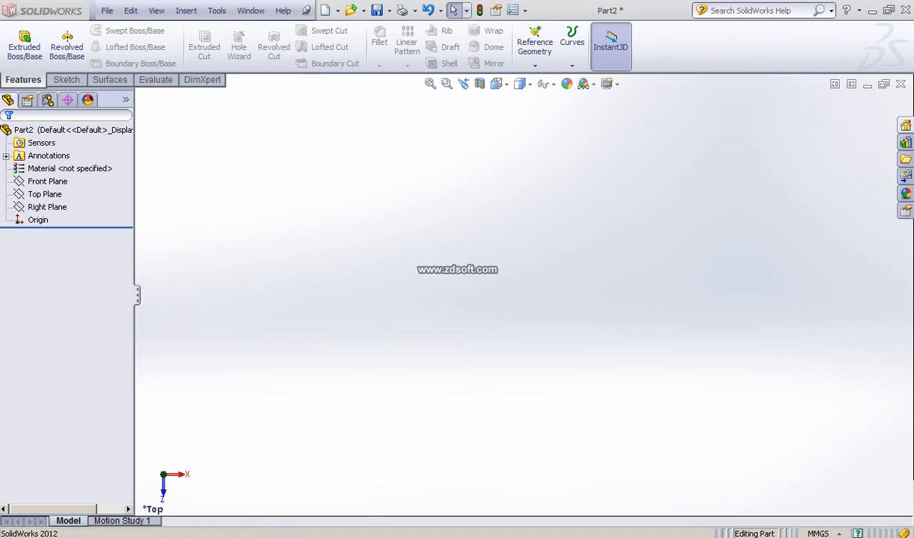
# View the assembled connector photo 20131115_081706.jpg from the images2 folder in the image viewer and close it.
pyautogui.hotkey('alt', 'Tab')
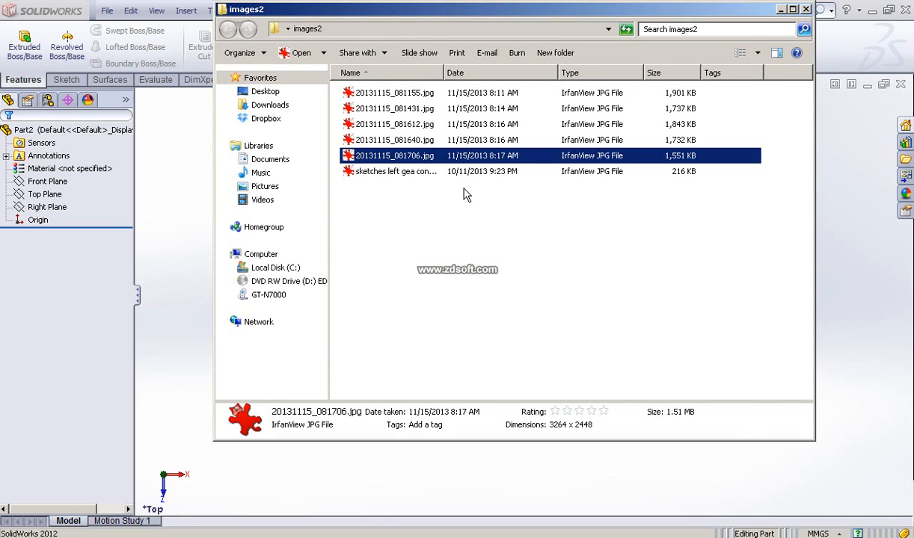
pyautogui.doubleClick(415, 154)
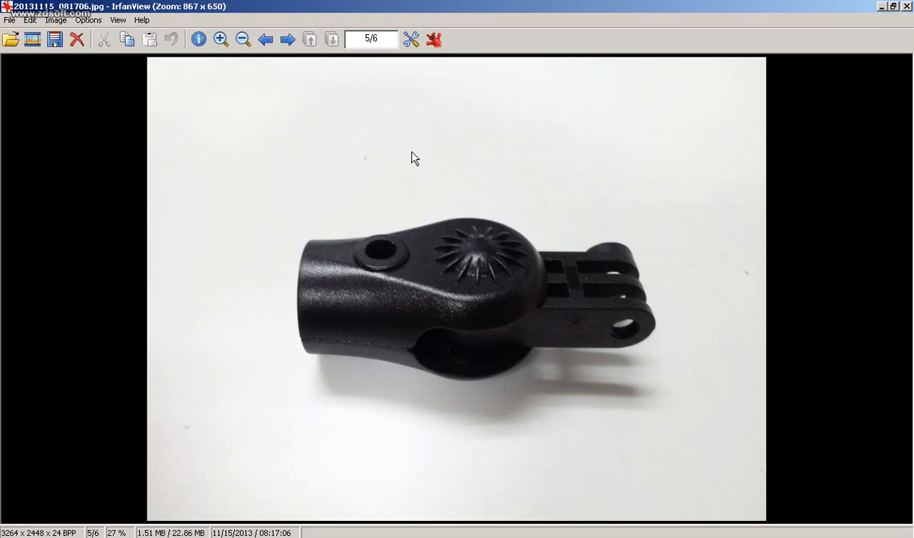
pyautogui.click(906, 6)
# Open 20131115_081155.jpg from the images2 folder to view all the disassembled mount parts, staying in the current folder.
pyautogui.click(429, 223)
pyautogui.doubleClick(402, 93)
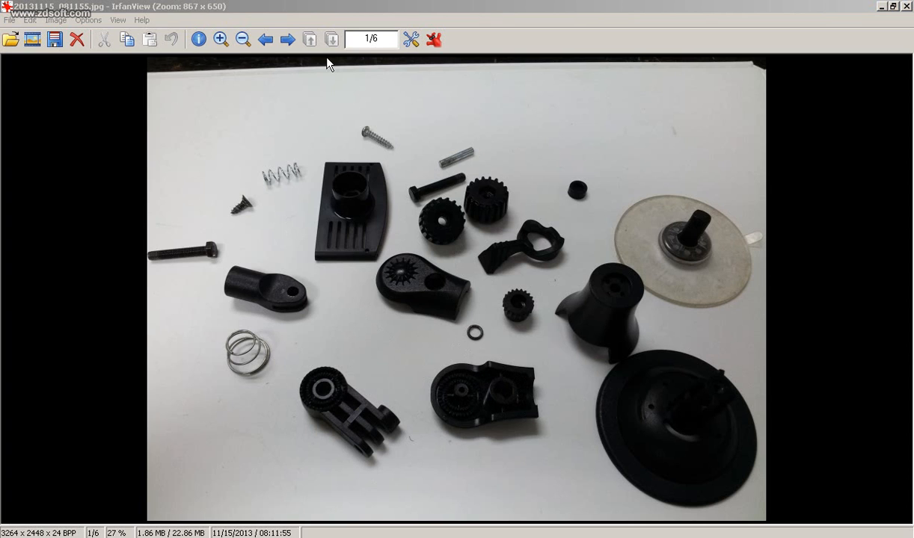
pyautogui.click(265, 39)
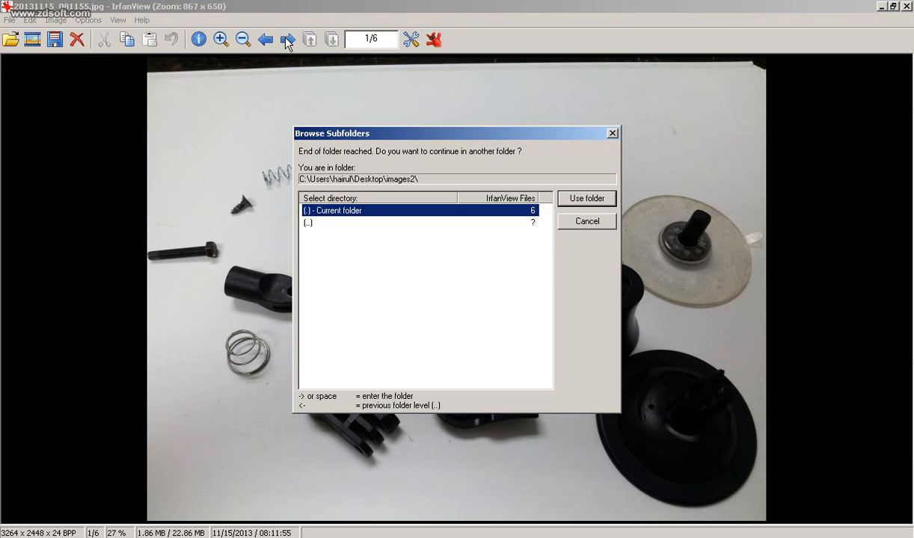
pyautogui.click(577, 220)
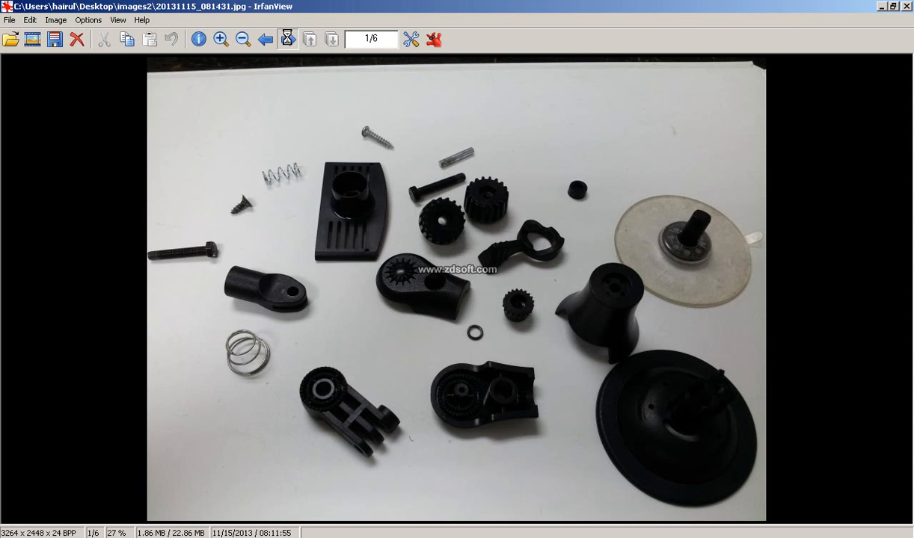
# Browse back and forth through photos 20131115_081431.jpg to 20131115_081706.jpg to examine the connector halves' outer shape, inner gear teeth and bosses.
pyautogui.click(287, 41)
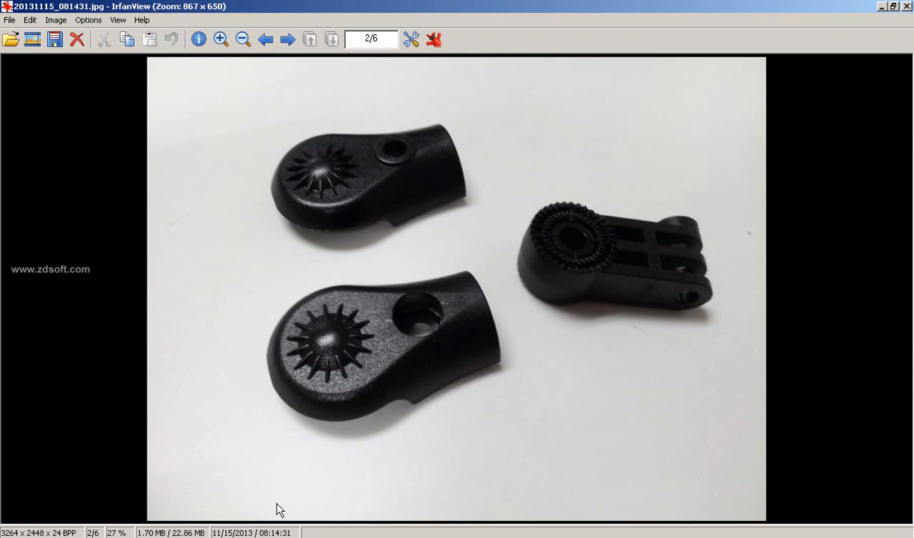
pyautogui.click(289, 40)
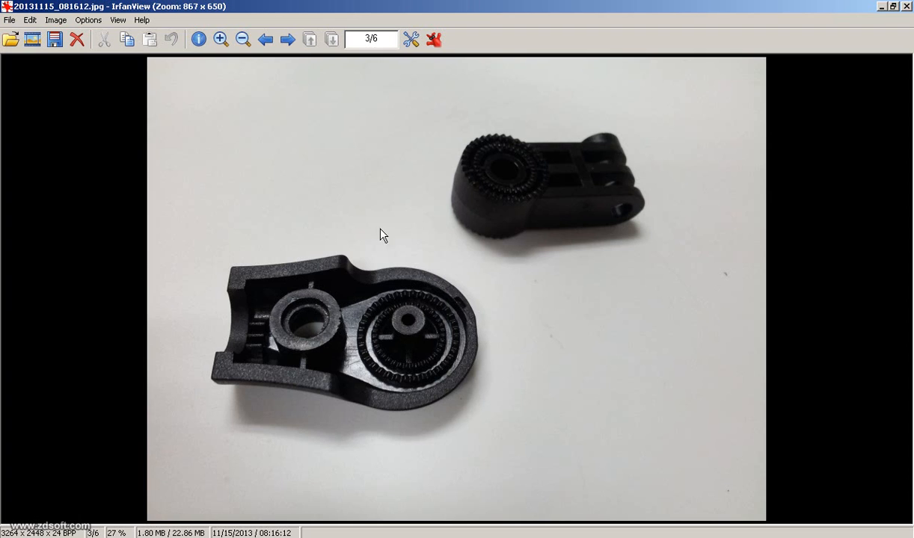
pyautogui.click(284, 43)
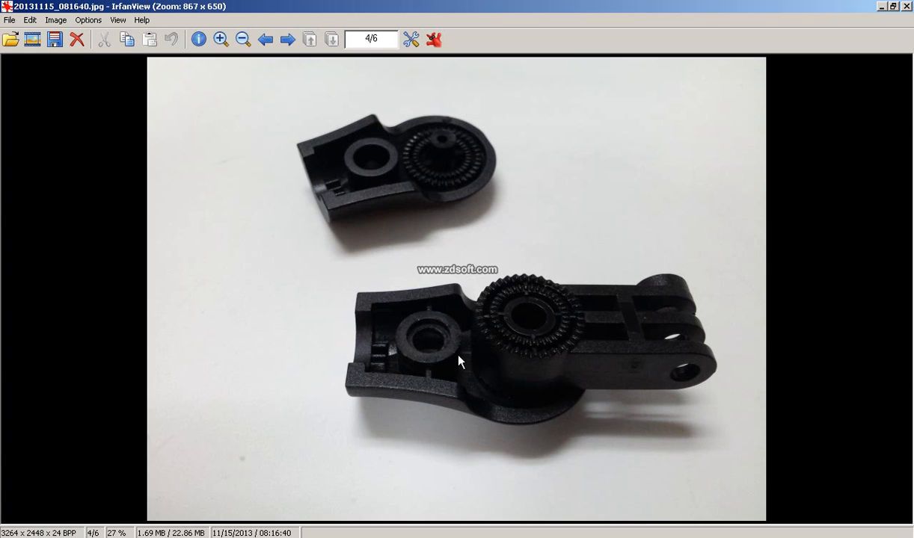
pyautogui.click(288, 39)
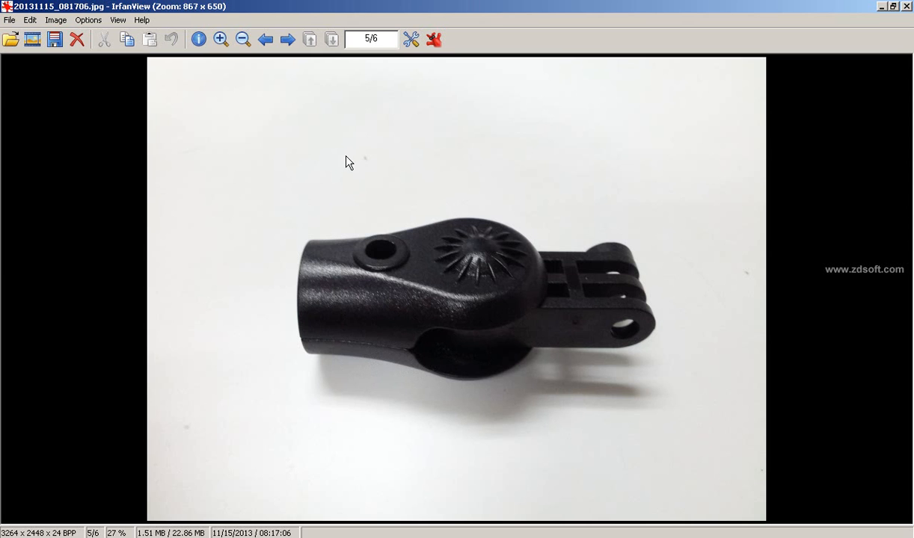
pyautogui.click(263, 41)
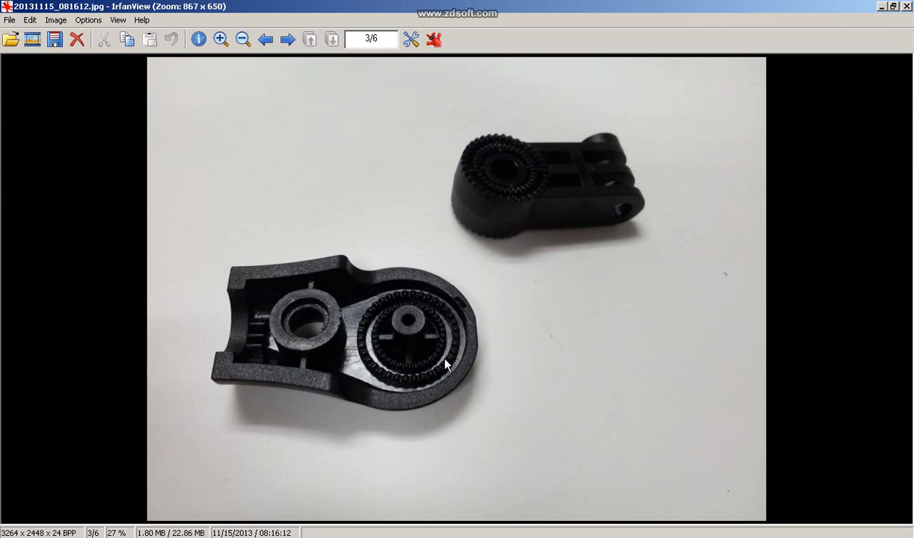
pyautogui.click(287, 41)
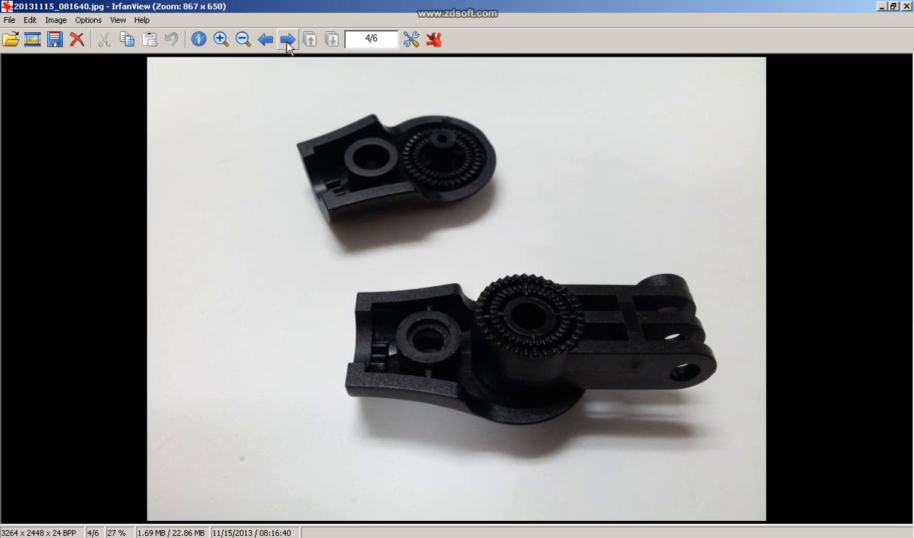
pyautogui.click(288, 43)
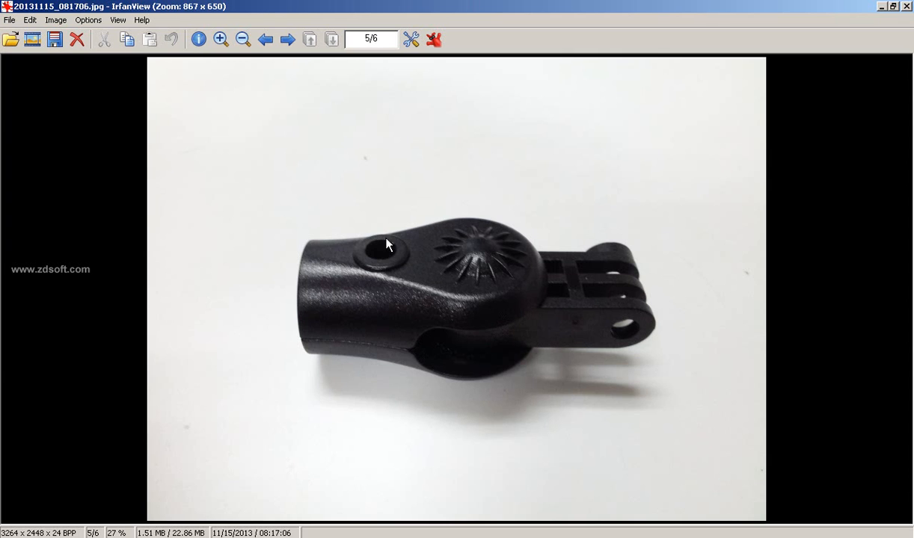
pyautogui.click(266, 41)
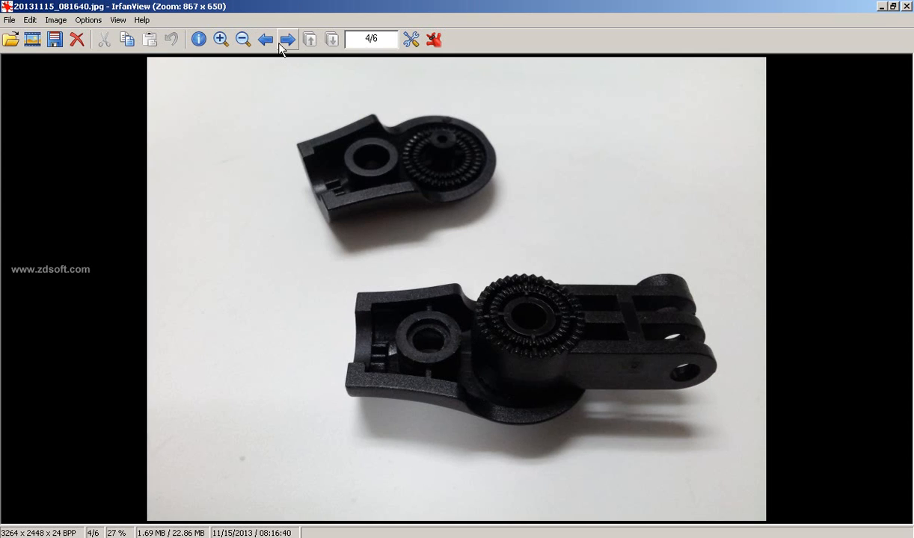
pyautogui.click(269, 44)
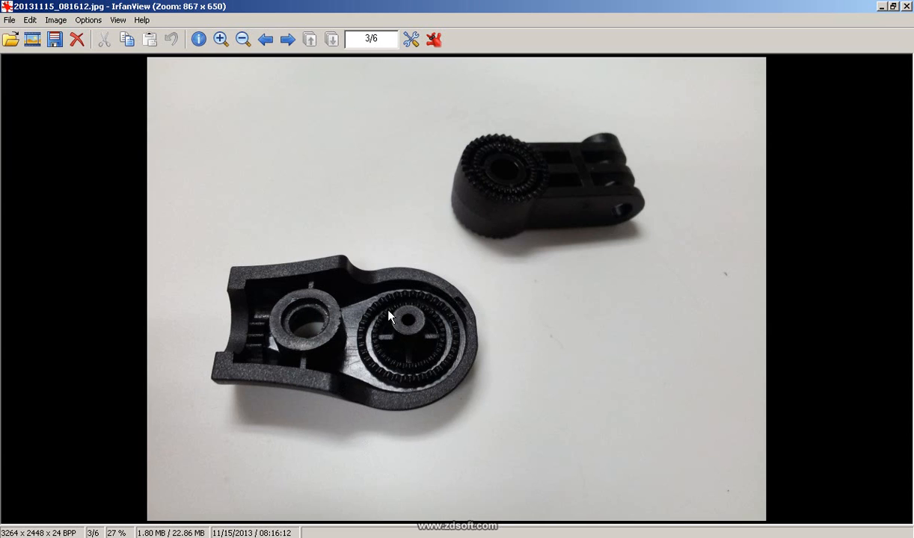
# Switch to the left-gear-connector part in SolidWorks and examine its outer side with the hexagonal recess and ribbed dome.
pyautogui.click(343, 537)
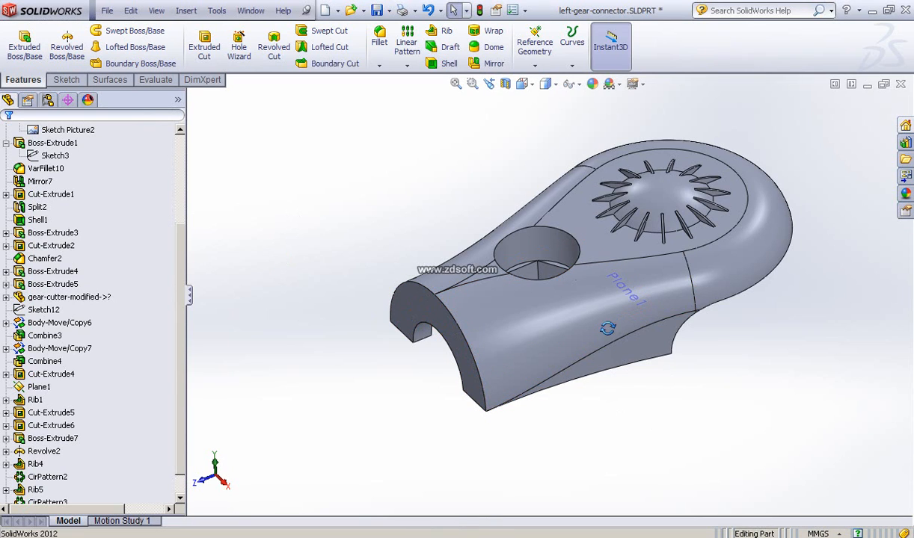
pyautogui.moveTo(581, 313); pyautogui.dragTo(622, 427, button='middle')
pyautogui.moveTo(414, 218); pyautogui.dragTo(540, 286, button='middle')
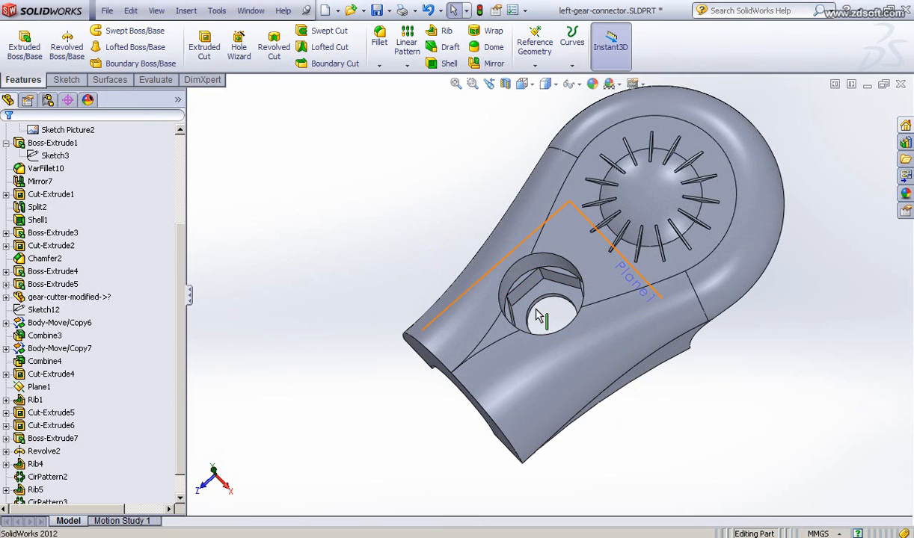
pyautogui.moveTo(365, 324); pyautogui.dragTo(352, 285, button='middle')
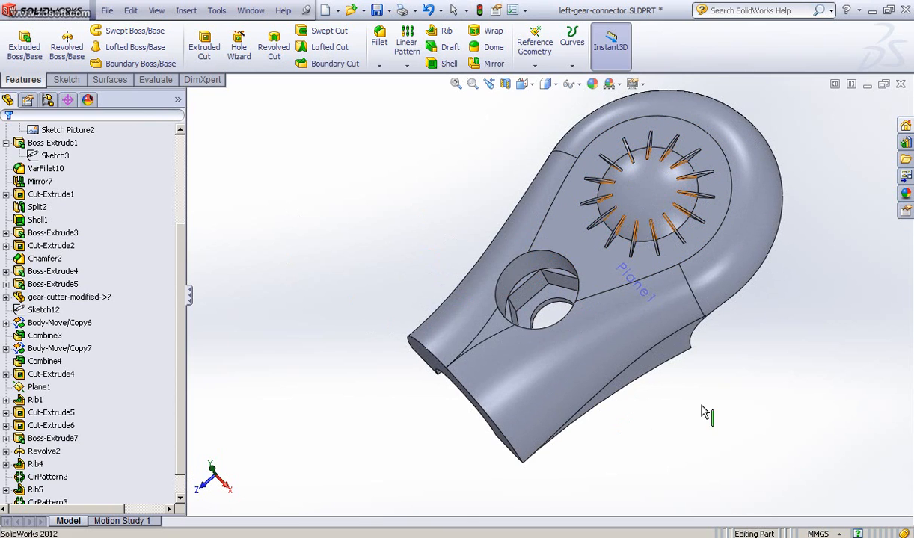
pyautogui.moveTo(702, 404); pyautogui.dragTo(705, 373, button='middle')
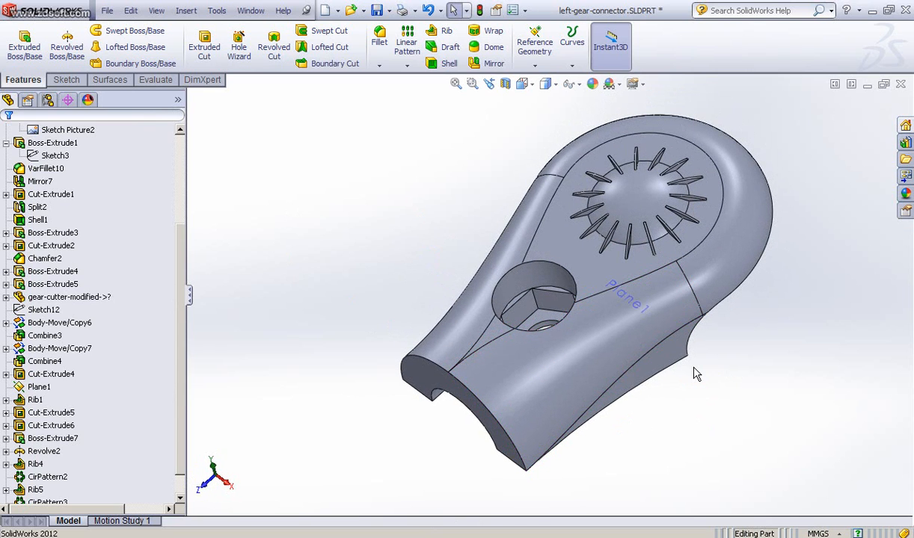
pyautogui.moveTo(764, 363)
pyautogui.mouseDown(button='middle')
pyautogui.moveTo(753, 384)
pyautogui.moveTo(748, 355)
pyautogui.moveTo(776, 320)
pyautogui.moveTo(741, 335)
pyautogui.moveTo(729, 359)
pyautogui.moveTo(746, 364)
pyautogui.moveTo(756, 343)
pyautogui.moveTo(731, 373)
pyautogui.moveTo(709, 377)
pyautogui.moveTo(749, 359)
pyautogui.mouseUp(button='middle')
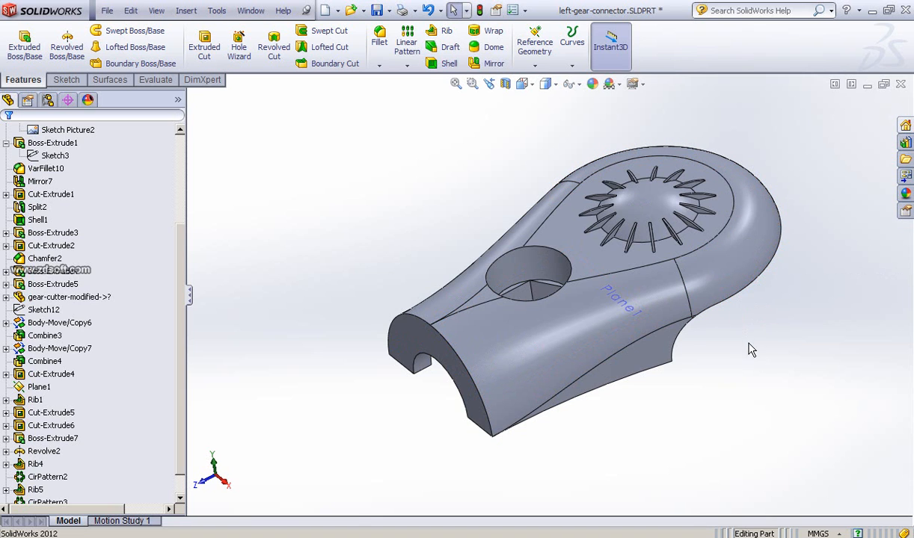
# Examine the connector's hollow inner side, including the large bored boss and the small ribs near the open end.
pyautogui.moveTo(694, 383); pyautogui.dragTo(718, 274, button='middle')
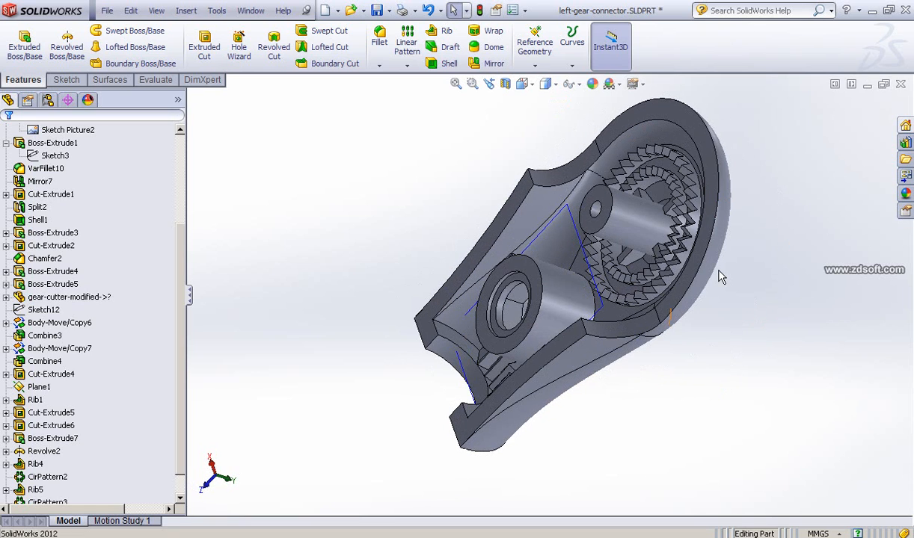
pyautogui.moveTo(398, 193); pyautogui.dragTo(693, 398, button='middle')
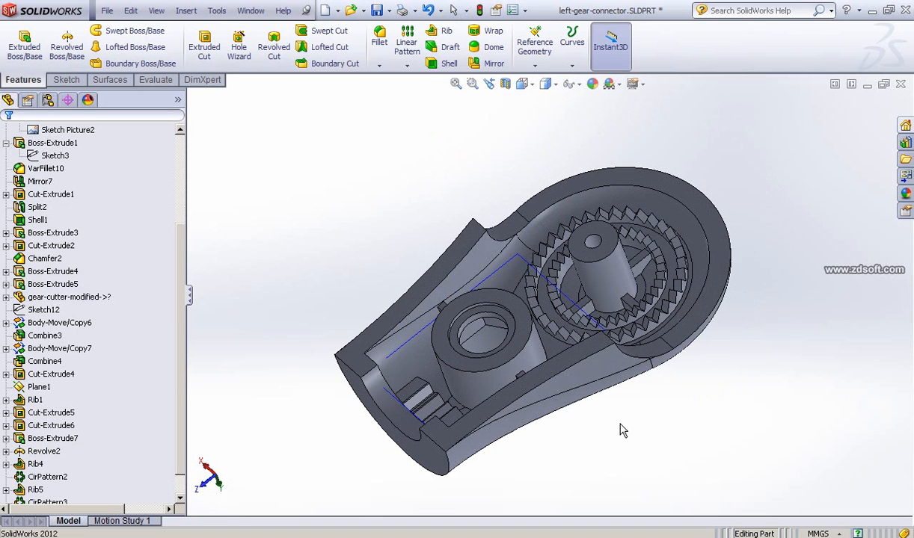
pyautogui.moveTo(620, 430); pyautogui.dragTo(628, 400, button='middle')
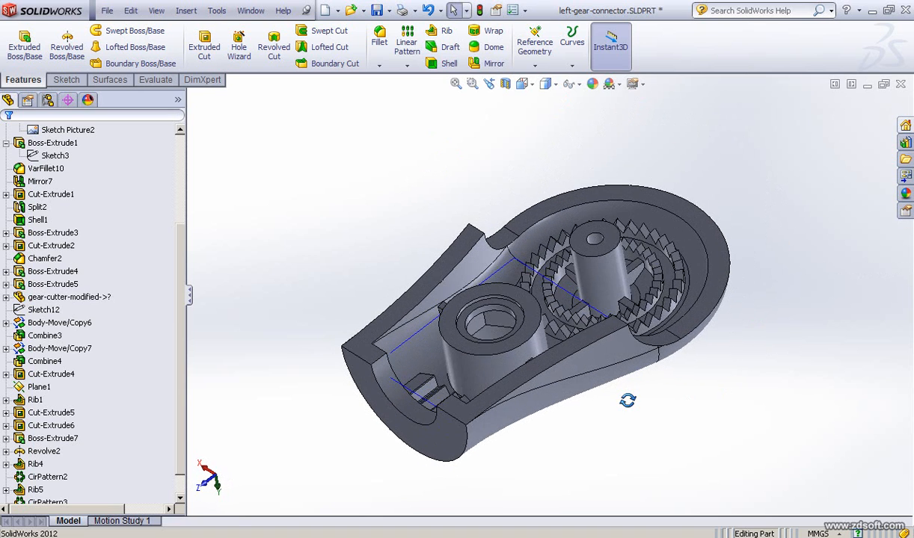
pyautogui.click(596, 256)
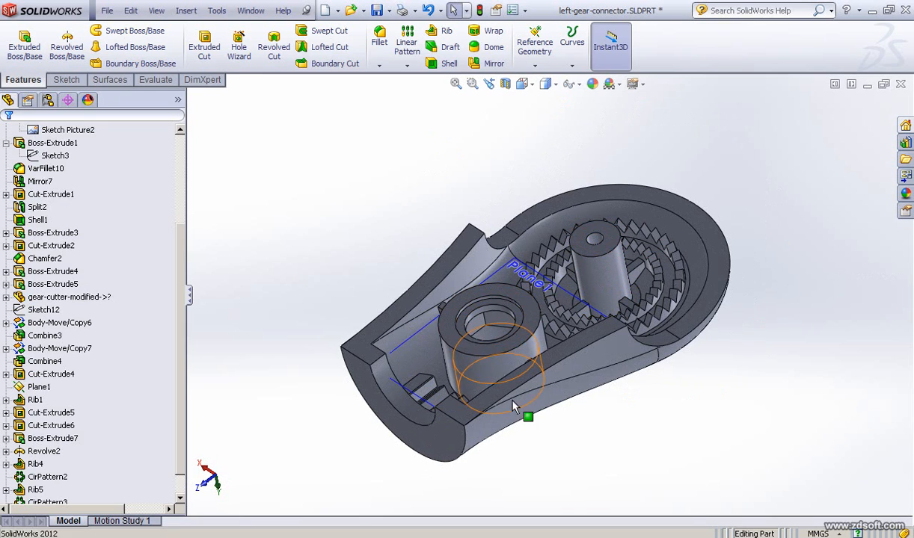
pyautogui.moveTo(519, 410); pyautogui.dragTo(523, 387, button='middle')
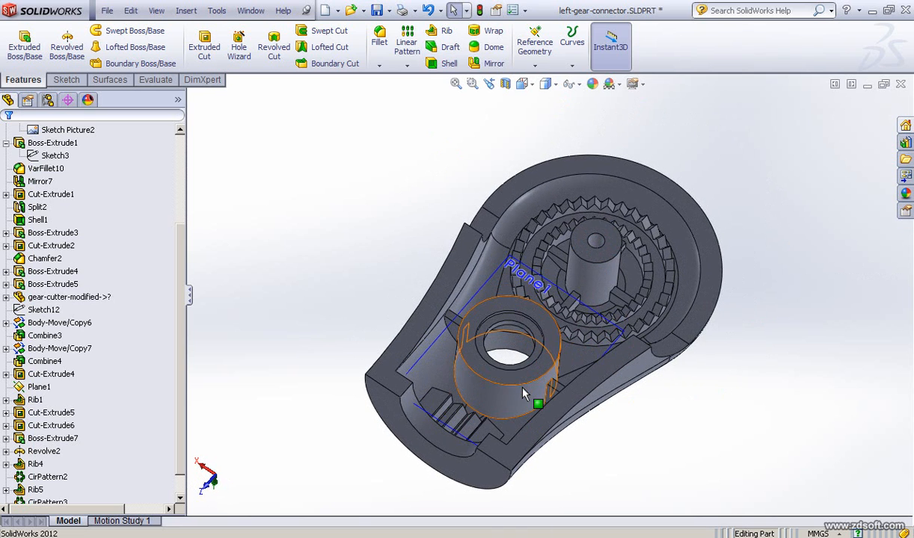
pyautogui.scroll(-3, 523, 395)
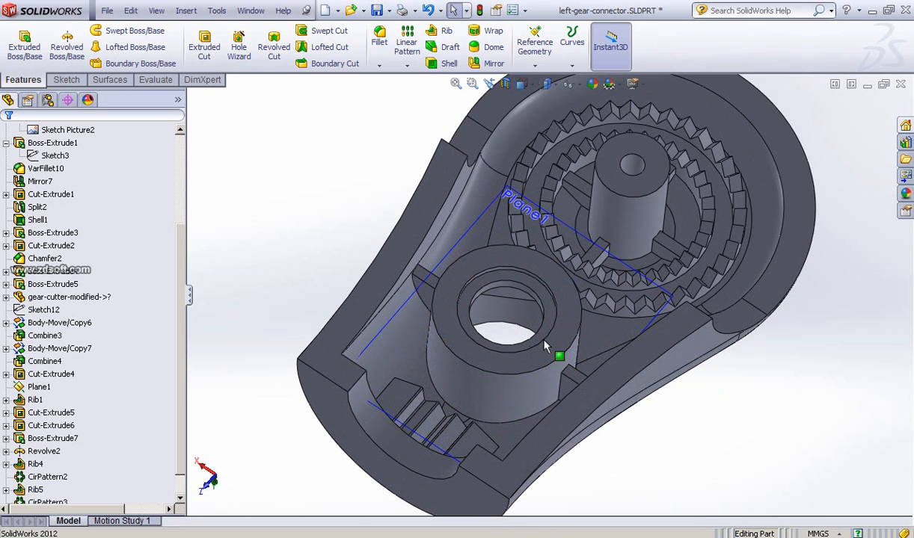
pyautogui.moveTo(500, 327); pyautogui.dragTo(507, 330, button='middle')
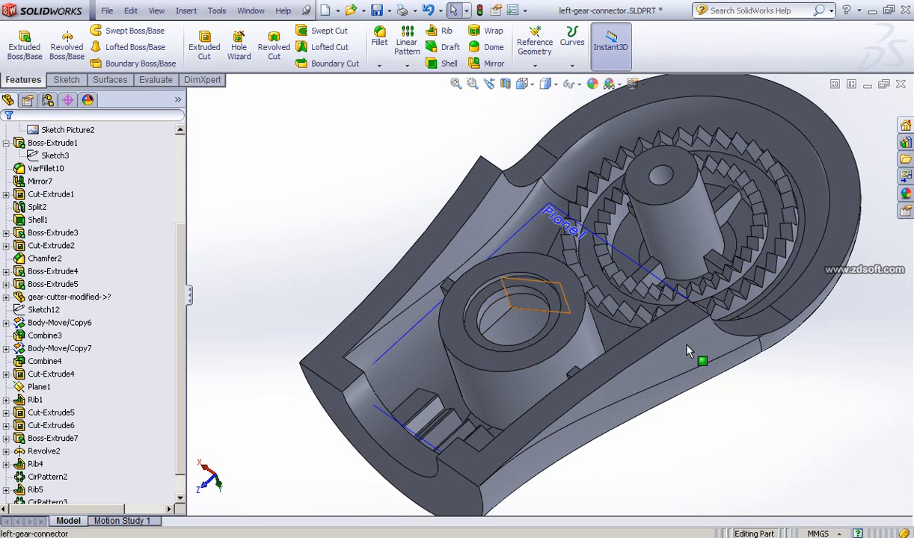
# Inspect the connector's two concentric gear-tooth rings, central post and supporting ribs, plus the overall inner side.
pyautogui.keyDown('ctrl'); pyautogui.moveTo(673, 231); pyautogui.dragTo(573, 317, button='middle'); pyautogui.keyUp('ctrl')
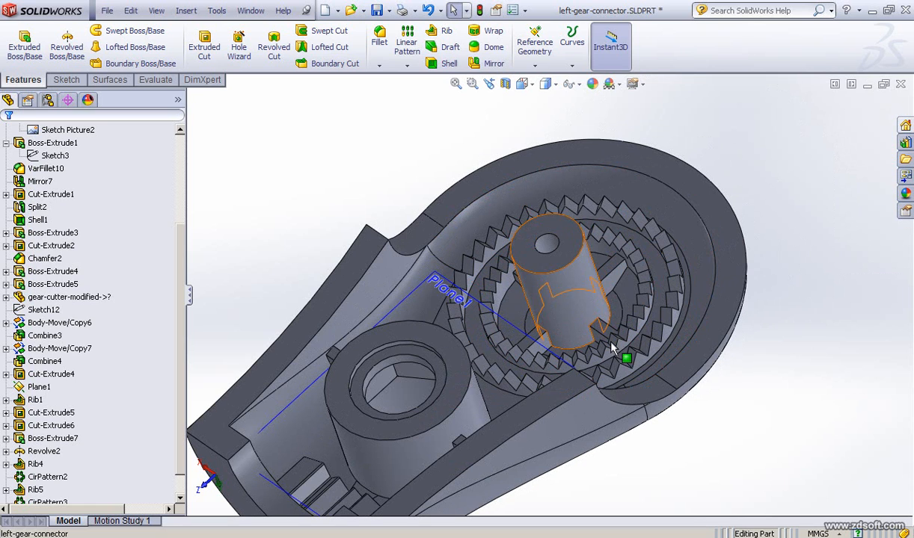
pyautogui.moveTo(624, 357); pyautogui.dragTo(536, 300, button='middle')
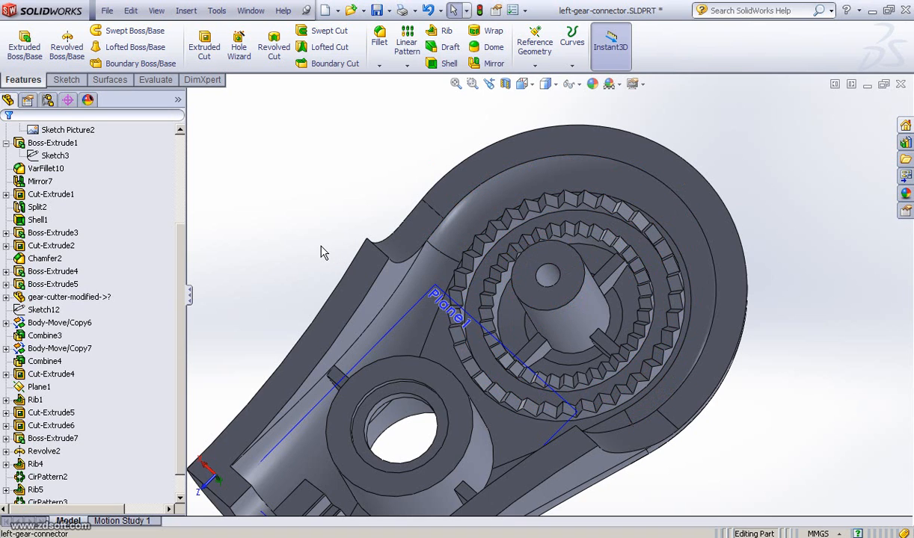
pyautogui.scroll(-1, 321, 247)
pyautogui.scroll(1, 364, 323)
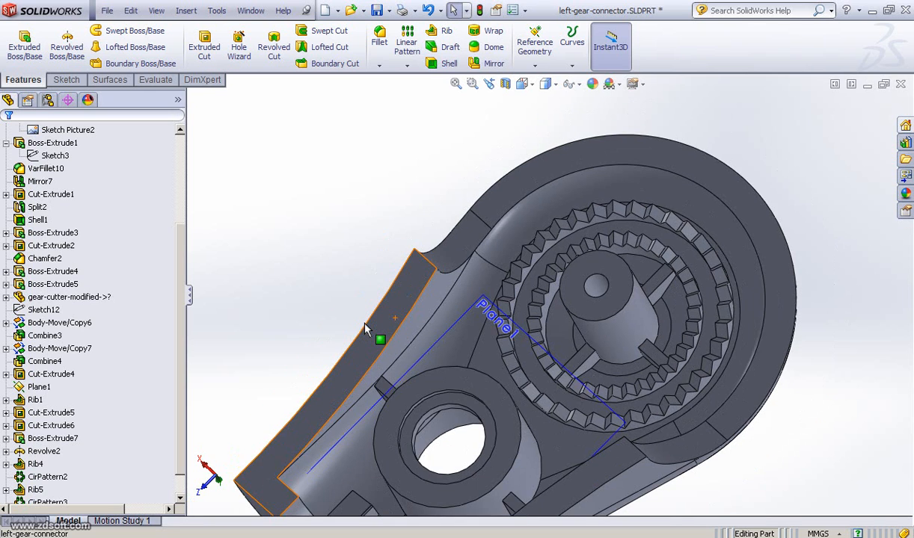
pyautogui.scroll(2, 365, 329)
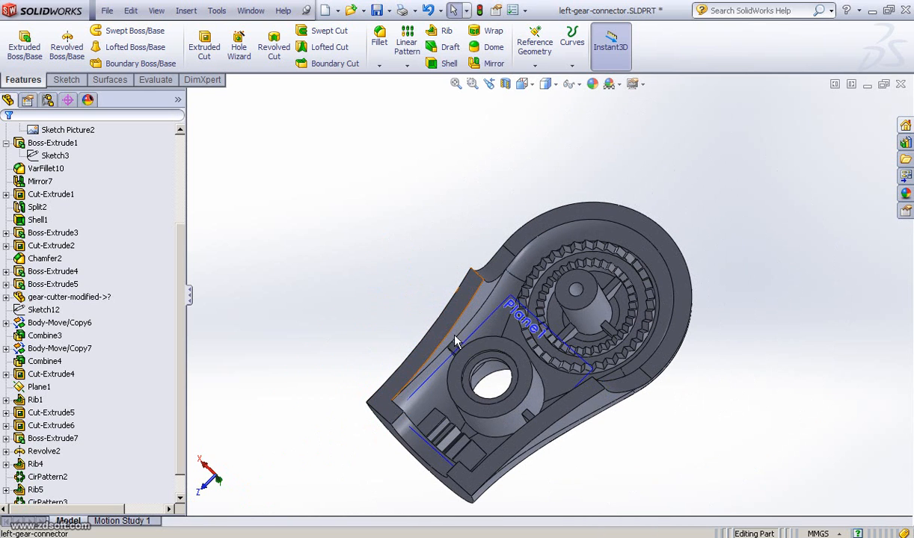
pyautogui.moveTo(695, 435); pyautogui.dragTo(724, 401, button='middle')
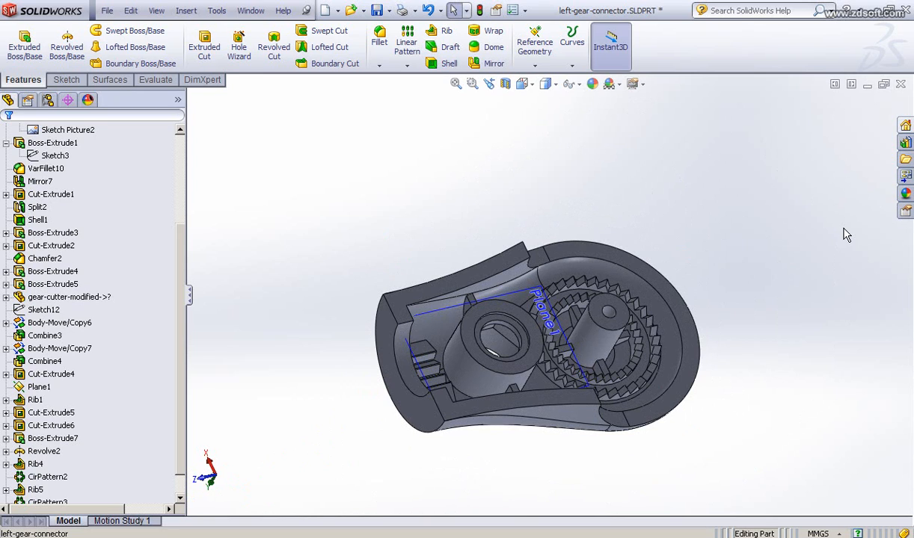
# Return the connector to an isometric view and review its feature history from the sketch pictures to the last boss extrude.
pyautogui.hotkey('ctrl', '7')
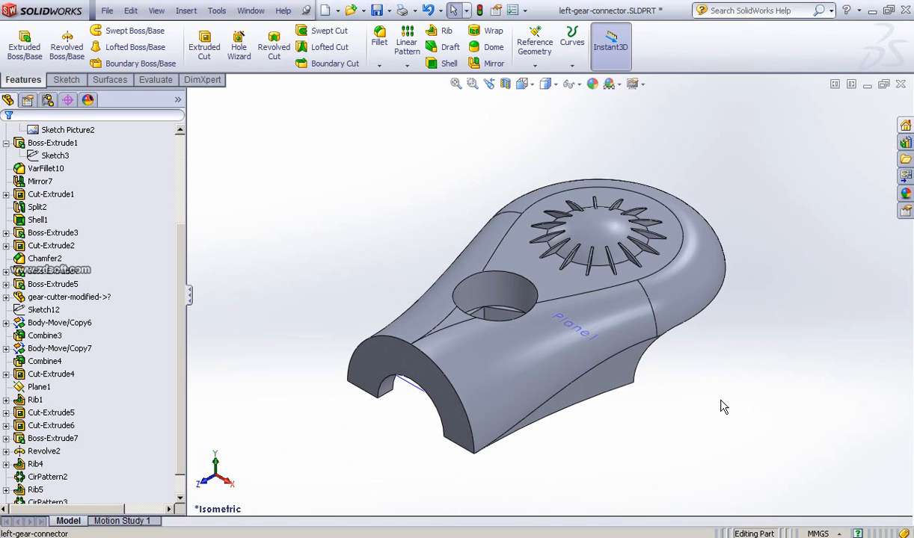
pyautogui.moveTo(723, 406); pyautogui.dragTo(708, 440, button='middle')
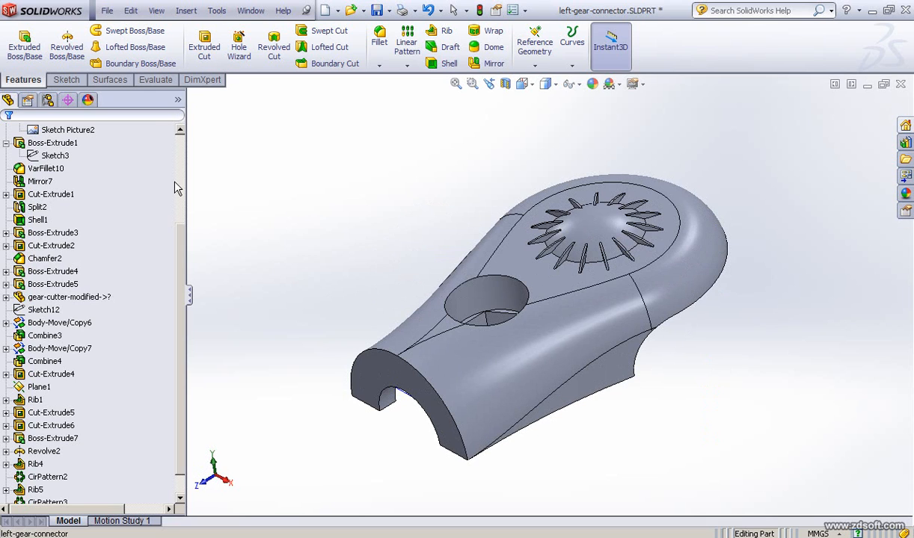
pyautogui.scroll(4, 177, 188)
pyautogui.scroll(-4, 172, 251)
pyautogui.scroll(4, 177, 195)
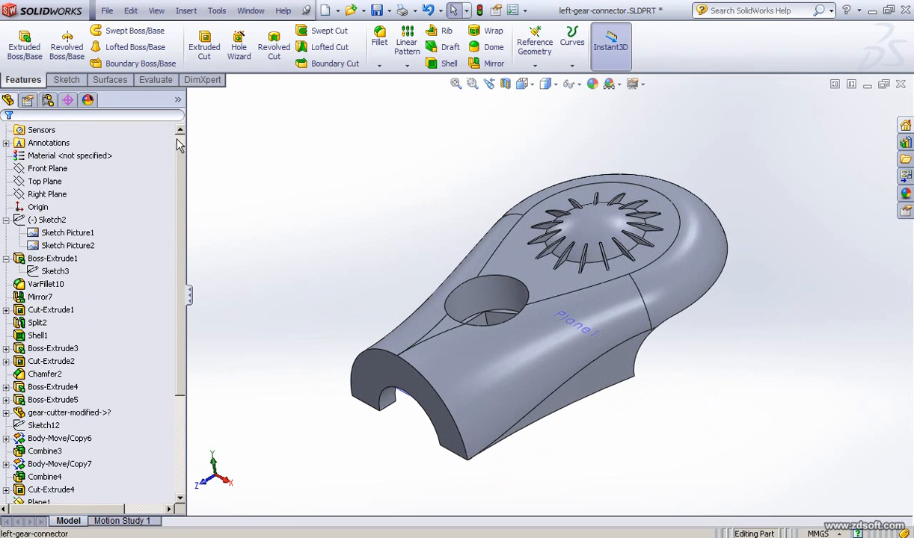
pyautogui.scroll(1, 170, 139)
pyautogui.scroll(-4, 165, 292)
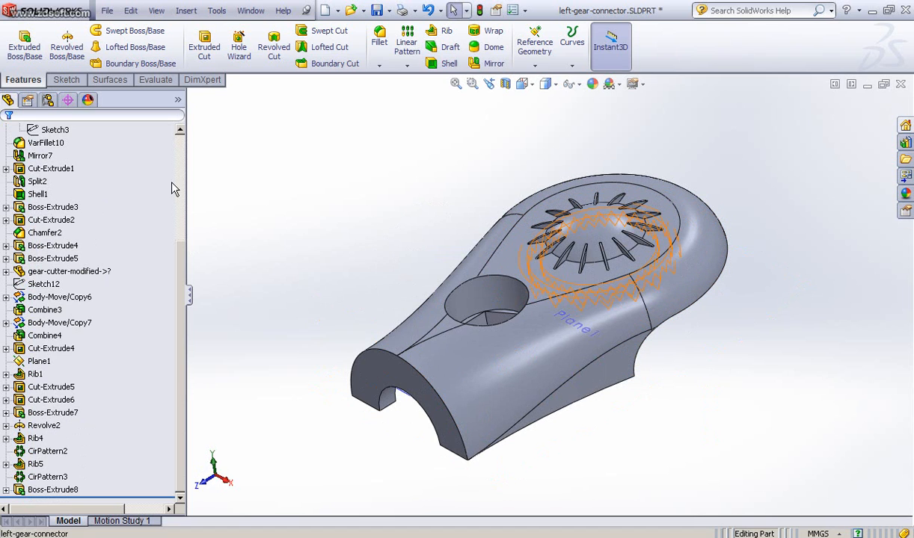
# Roll the connector's feature history back to just below the Origin, before Sketch2.
pyautogui.scroll(4, 167, 150)
pyautogui.scroll(-4, 153, 305)
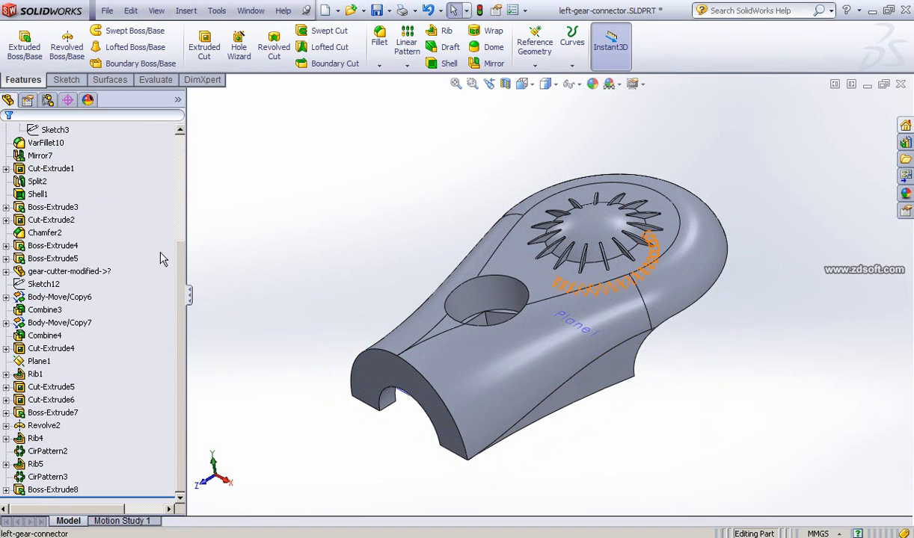
pyautogui.scroll(4, 179, 179)
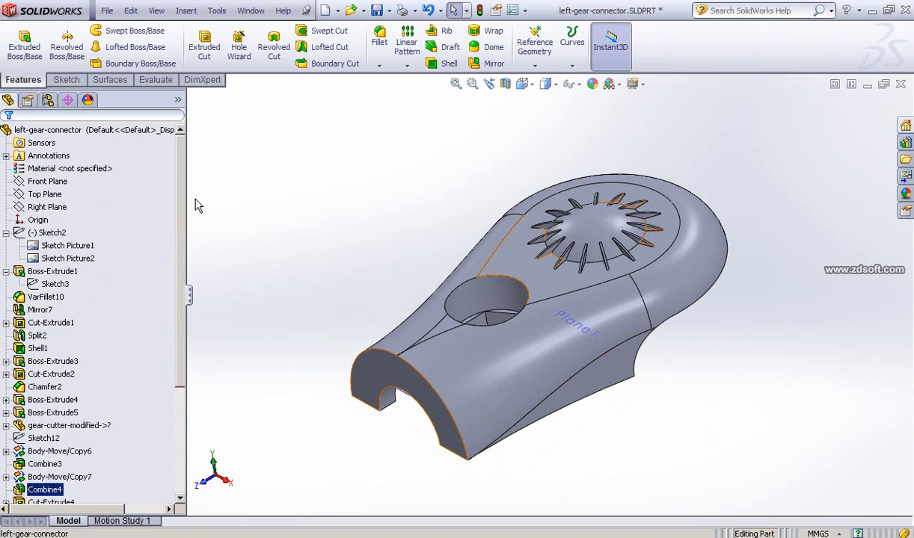
pyautogui.scroll(-4, 166, 394)
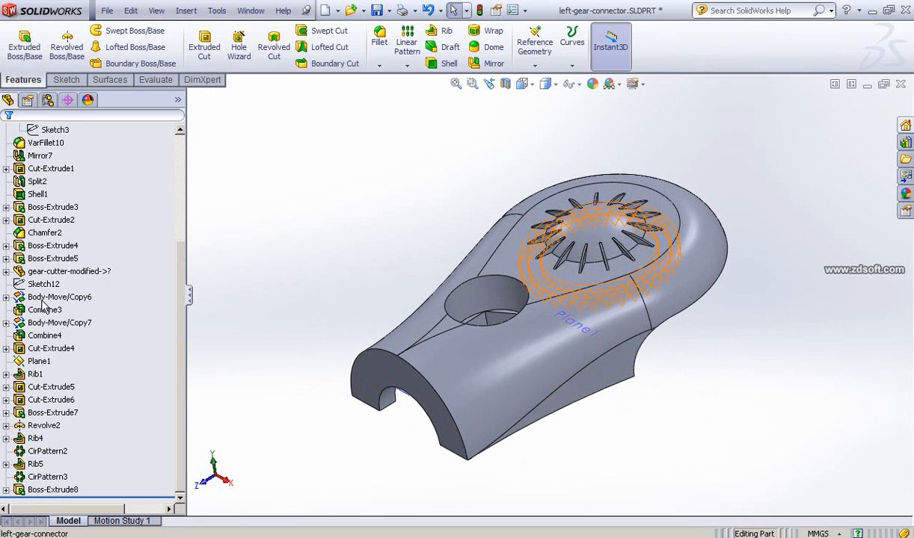
pyautogui.click(179, 146)
pyautogui.moveTo(180, 173)
pyautogui.mouseDown()
pyautogui.moveTo(176, 232)
pyautogui.moveTo(167, 224)
pyautogui.moveTo(179, 367)
pyautogui.moveTo(186, 210)
pyautogui.moveTo(171, 293)
pyautogui.moveTo(179, 369)
pyautogui.mouseUp()
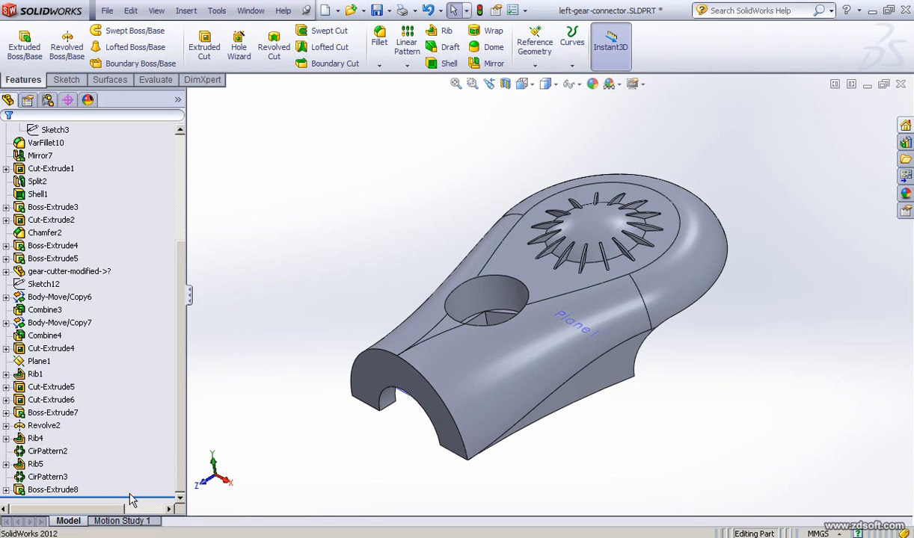
pyautogui.moveTo(140, 494)
pyautogui.mouseDown()
pyautogui.moveTo(161, 337)
pyautogui.moveTo(123, 139)
pyautogui.moveTo(118, 263)
pyautogui.moveTo(105, 217)
pyautogui.mouseUp()
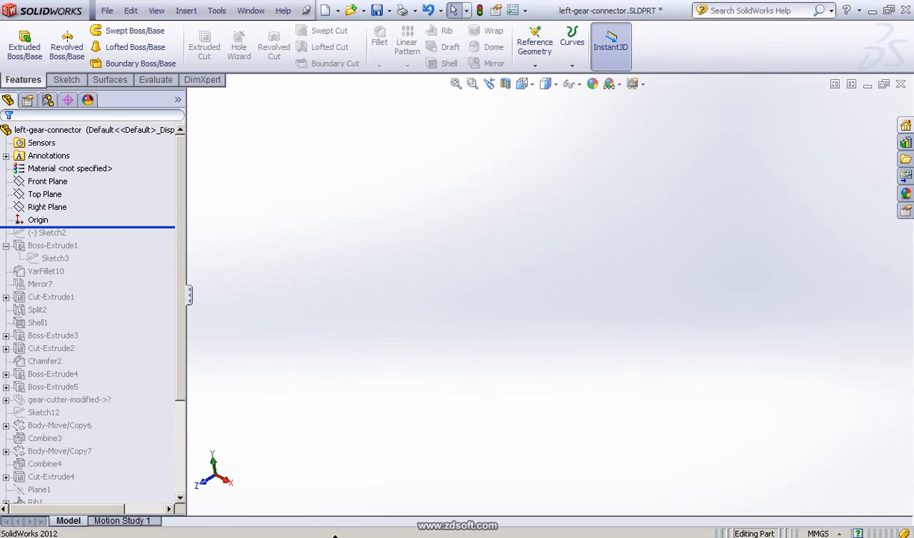
# Switch to the images2 folder and open the sketches left gea connector picture to examine the hand-drawn outline.
pyautogui.hotkey('alt', 'Tab')
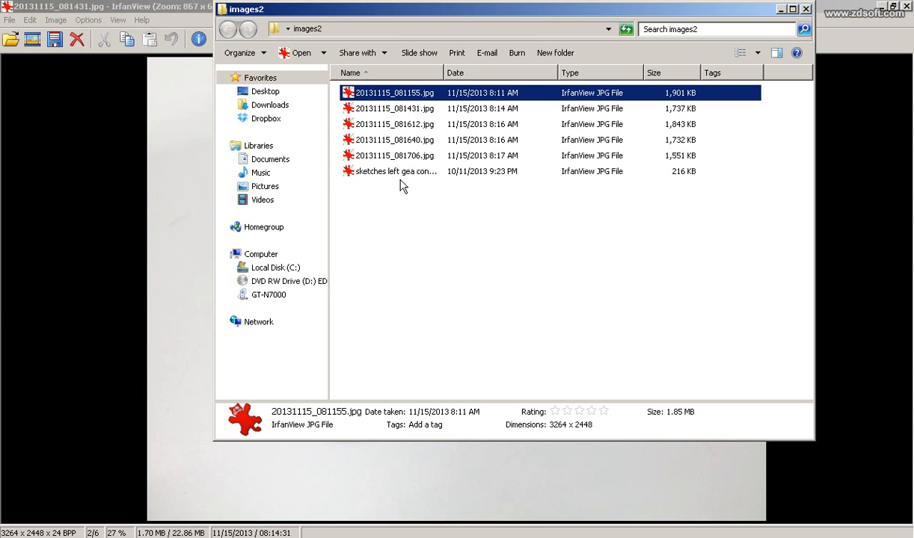
pyautogui.click(390, 174)
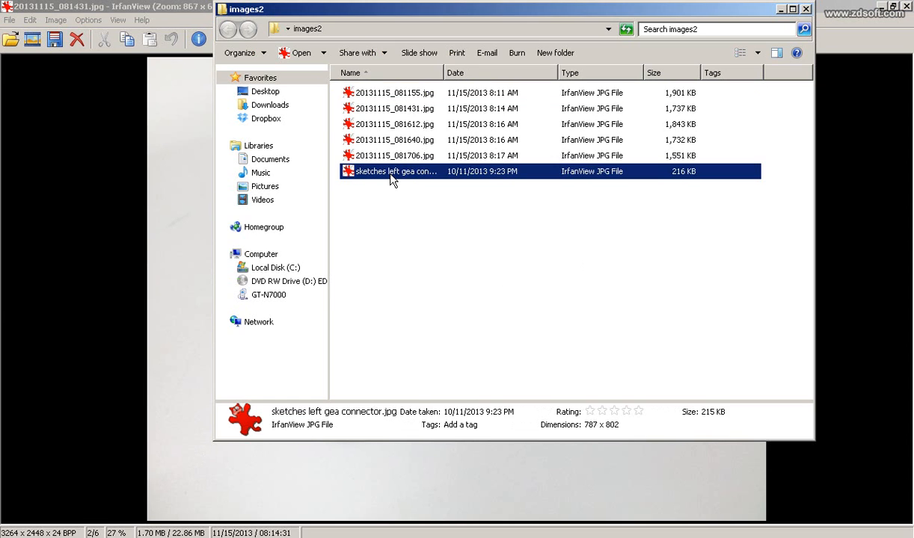
pyautogui.doubleClick(391, 176)
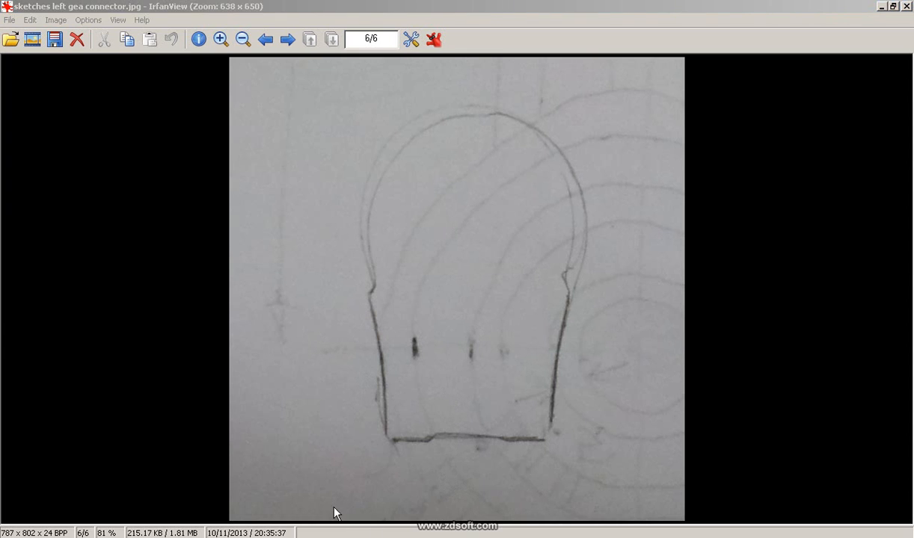
# Switch back to SolidWorks, roll the history forward past Sketch2, and show that sketch with its pictures.
pyautogui.hotkey('alt', 'Tab')
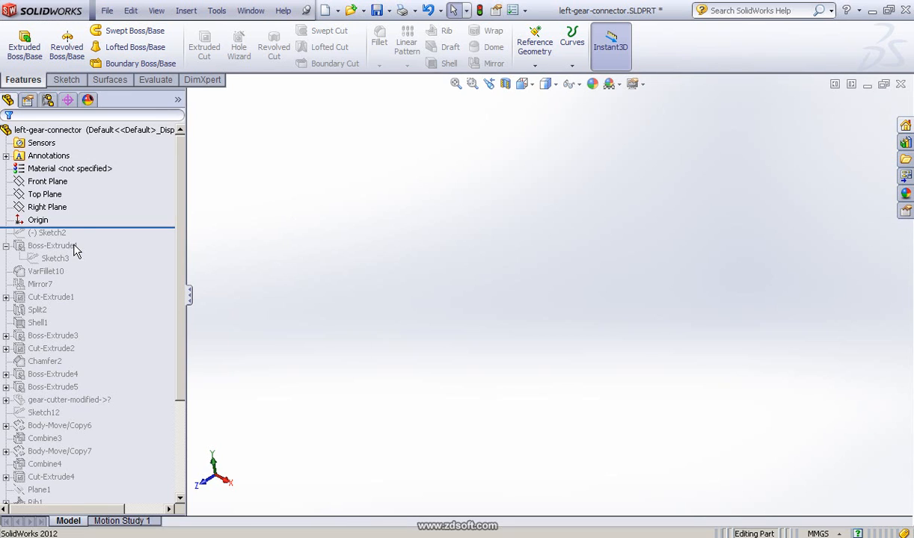
pyautogui.moveTo(93, 228); pyautogui.dragTo(81, 238)
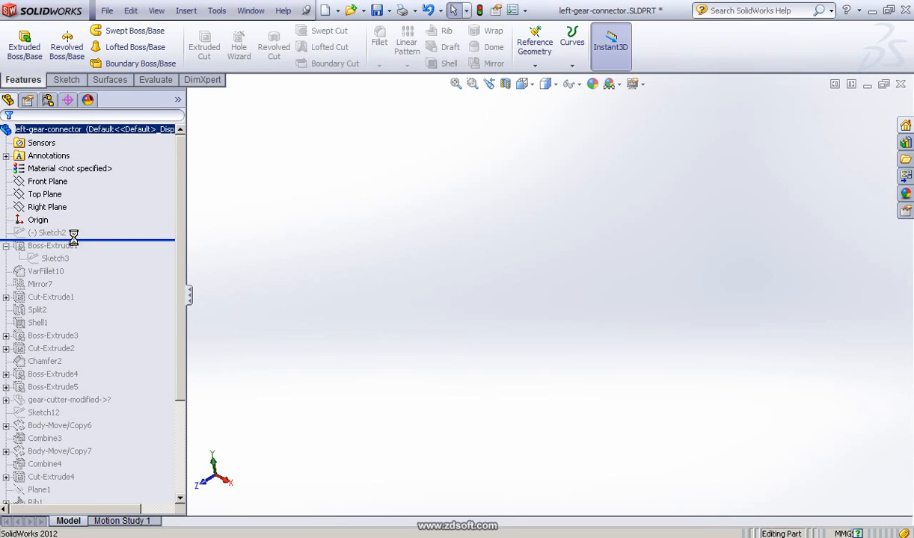
pyautogui.click(20, 234)
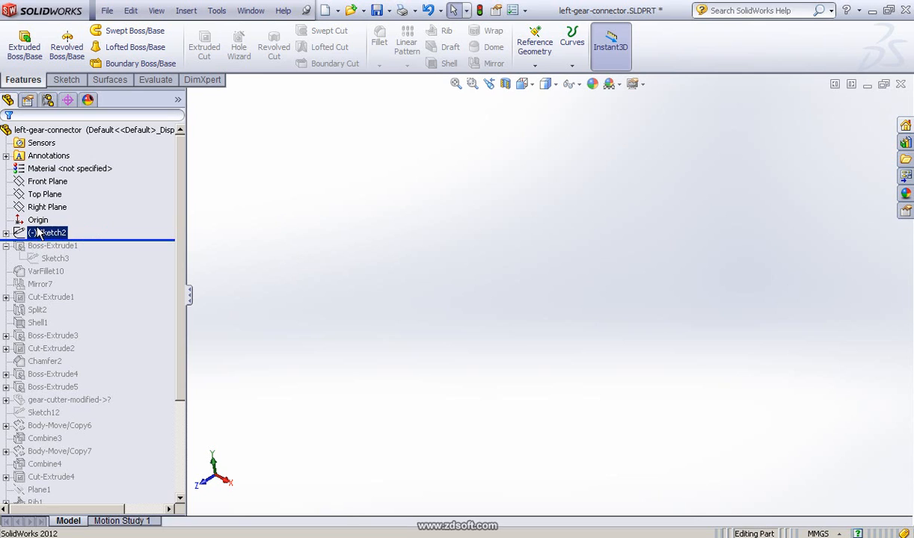
pyautogui.click(52, 233)
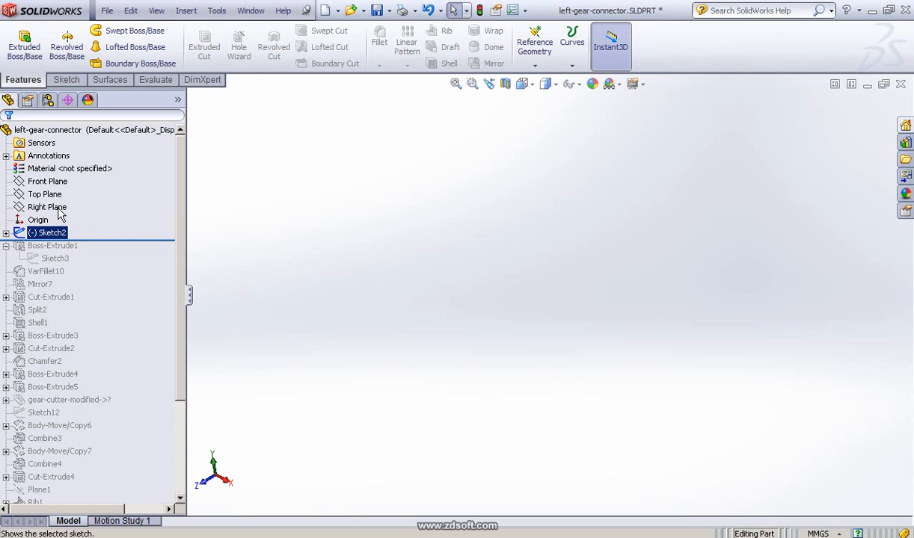
pyautogui.click(57, 209)
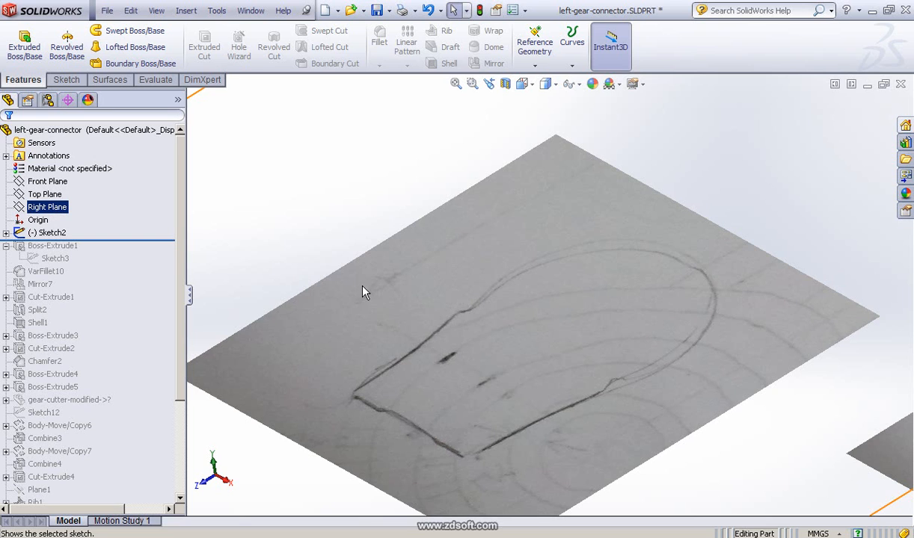
pyautogui.scroll(-2, 483, 326)
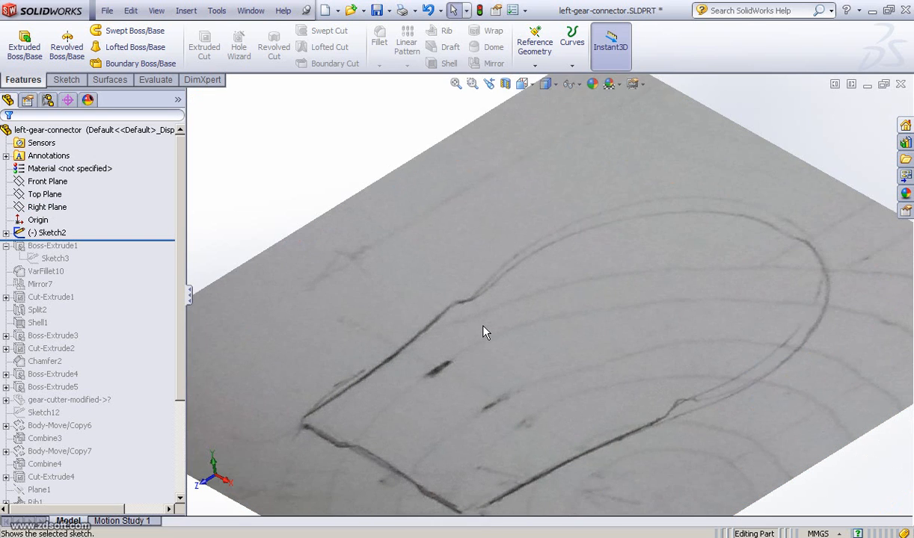
pyautogui.scroll(4, 483, 332)
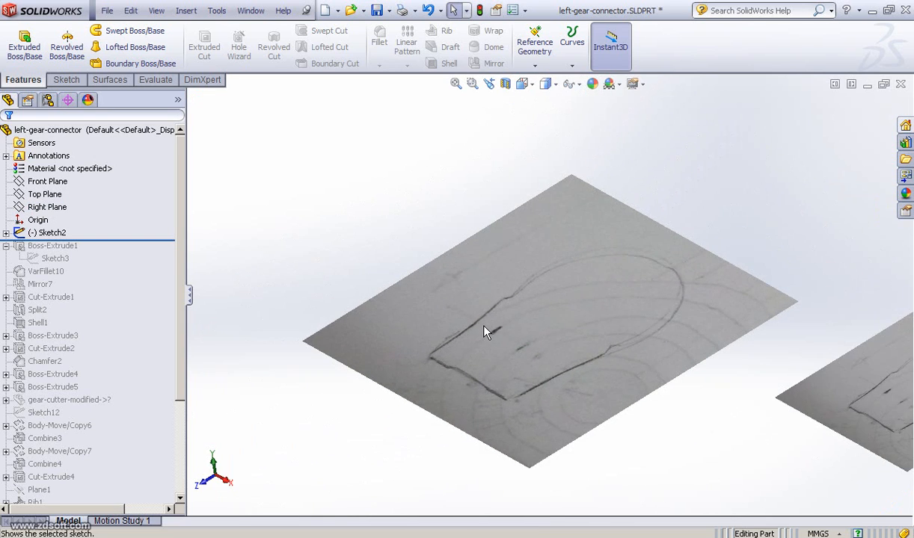
pyautogui.moveTo(437, 302); pyautogui.dragTo(406, 306, button='middle')
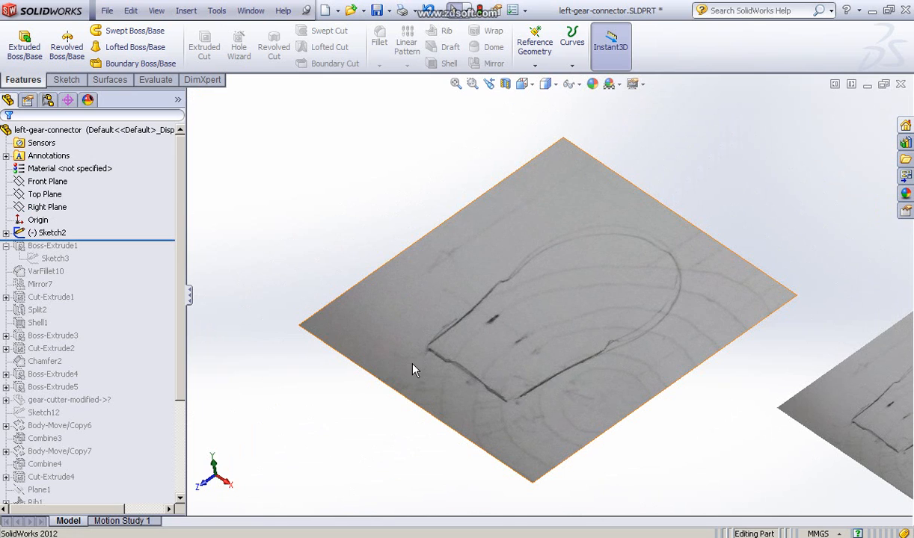
# Expand Sketch2 to reveal its two sketch pictures, and roll the history forward to include Boss-Extrude1.
pyautogui.click(6, 232)
pyautogui.click(63, 246)
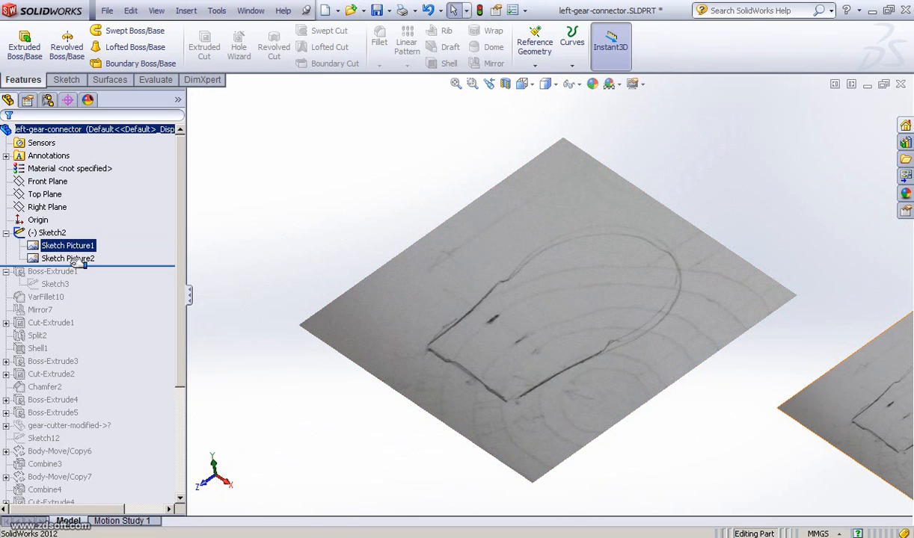
pyautogui.click(78, 265)
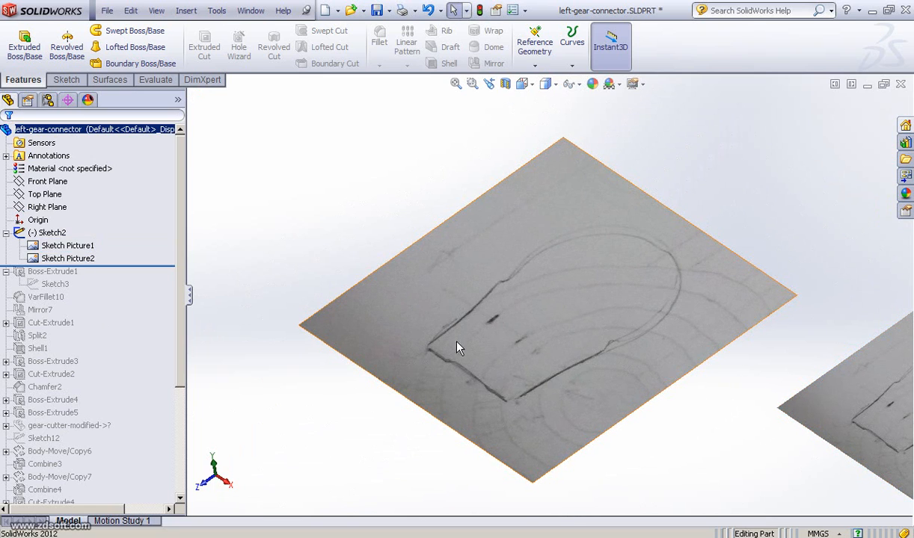
pyautogui.moveTo(123, 262); pyautogui.dragTo(115, 279)
pyautogui.click(401, 235)
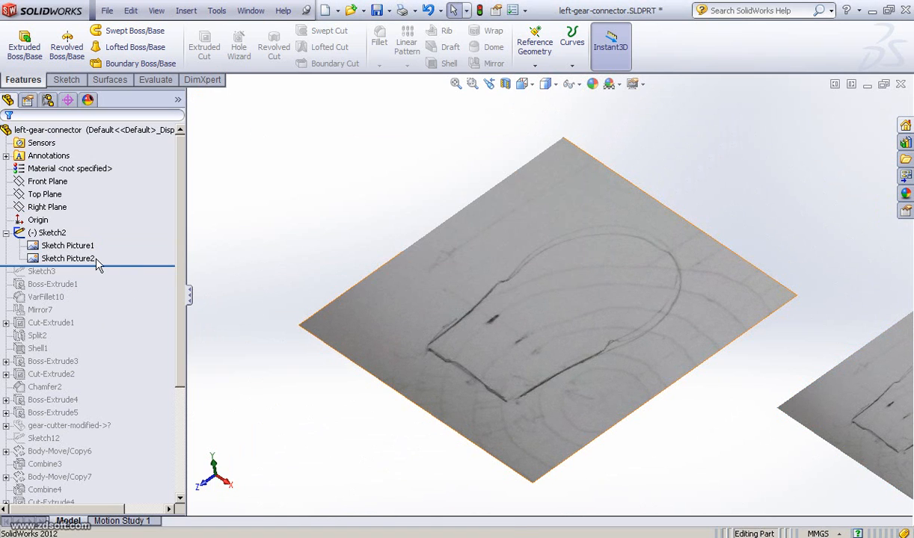
pyautogui.moveTo(124, 266); pyautogui.dragTo(117, 287)
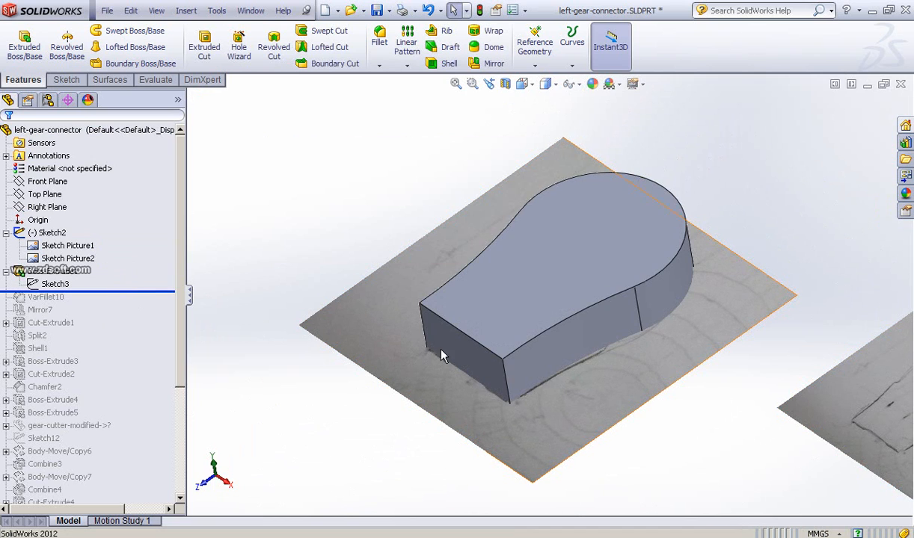
# Open Sketch3 for editing, examine its outline, relations and dimensions over the sketch picture, and exit the sketch.
pyautogui.click(55, 287)
pyautogui.click(60, 252)
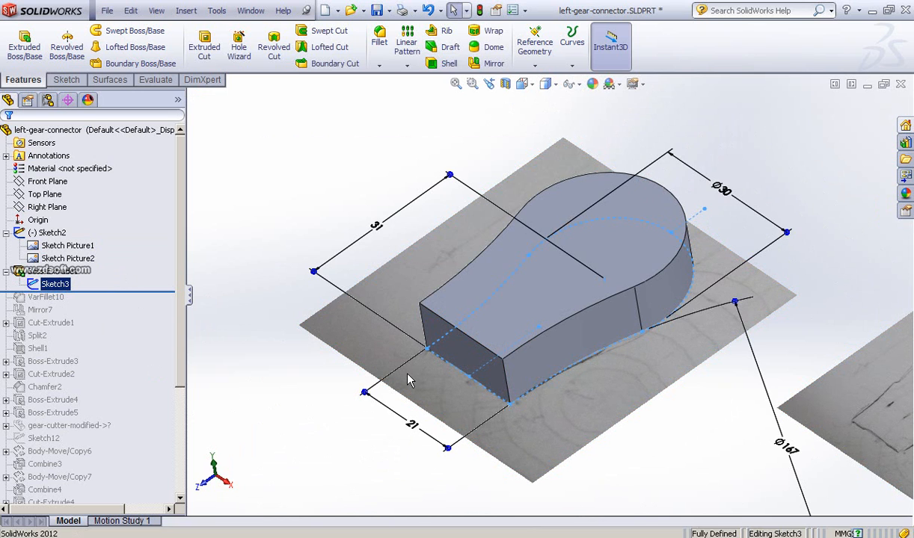
pyautogui.moveTo(592, 400)
pyautogui.mouseDown(button='middle')
pyautogui.moveTo(607, 400)
pyautogui.moveTo(575, 383)
pyautogui.mouseUp(button='middle')
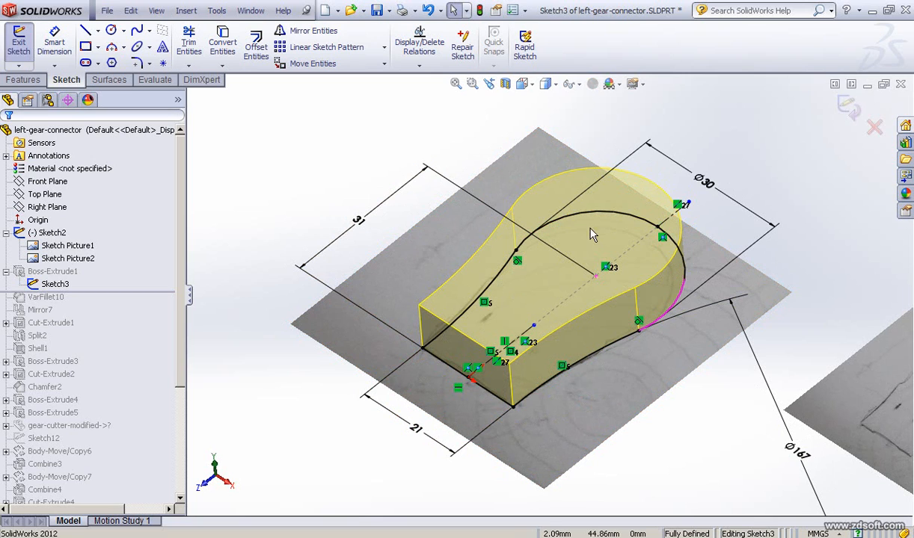
pyautogui.doubleClick(707, 183)
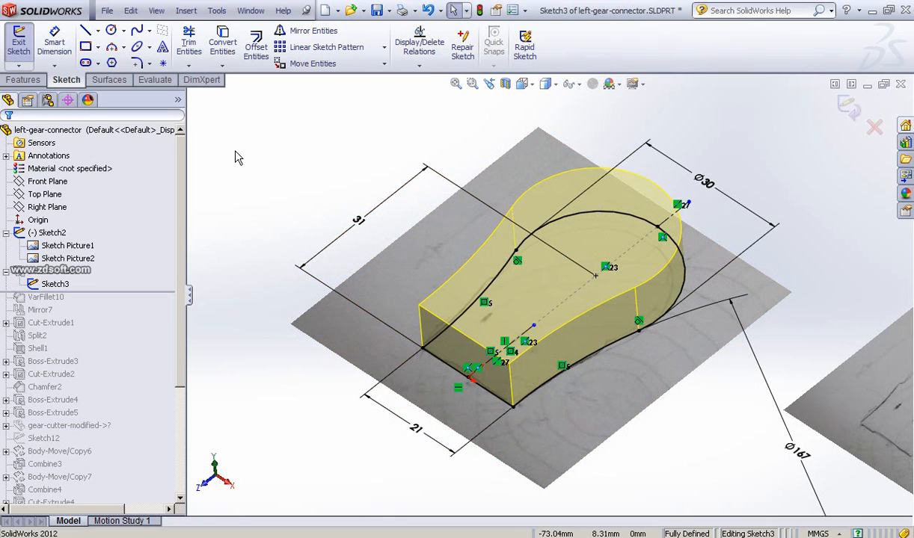
pyautogui.click(848, 106)
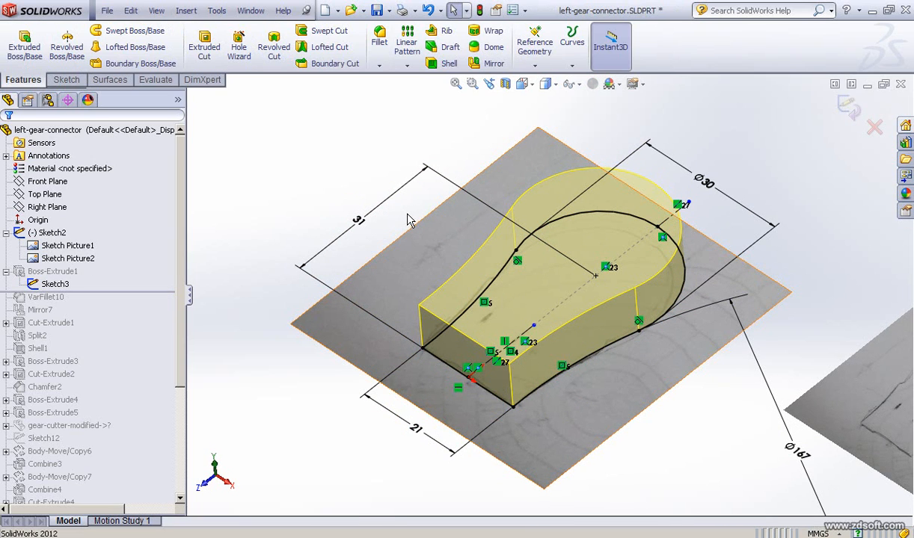
# Open the definition of Boss-Extrude1, review its end condition and depth, and cancel without changes.
pyautogui.click(23, 271)
pyautogui.click(33, 233)
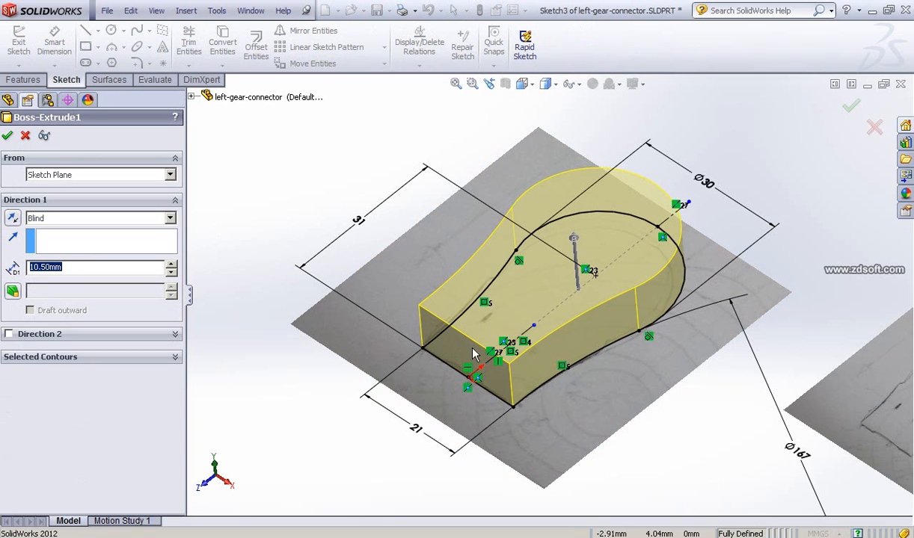
pyautogui.click(24, 137)
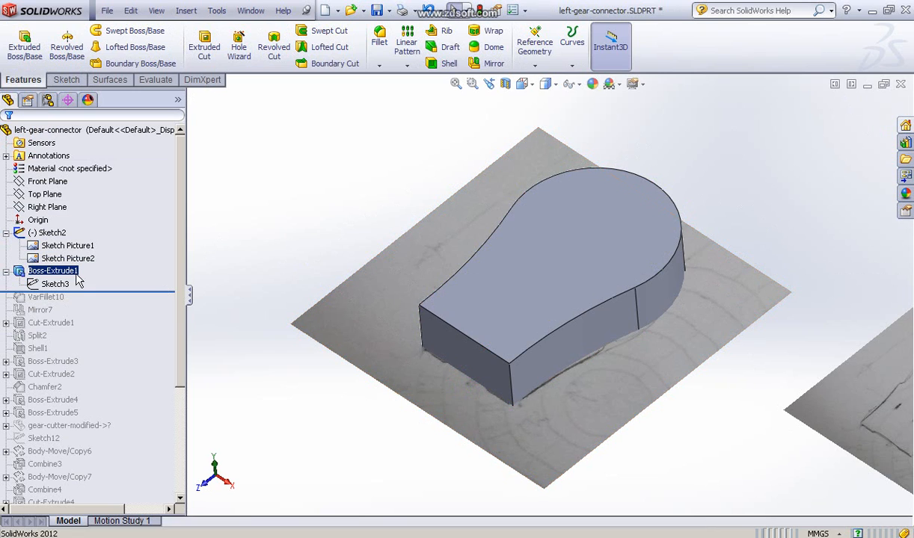
# Hide Sketch2 so that its sketch pictures no longer surround the extruded body.
pyautogui.click(30, 233)
pyautogui.keyDown('ctrl'); pyautogui.click(23, 218); pyautogui.keyUp('ctrl')
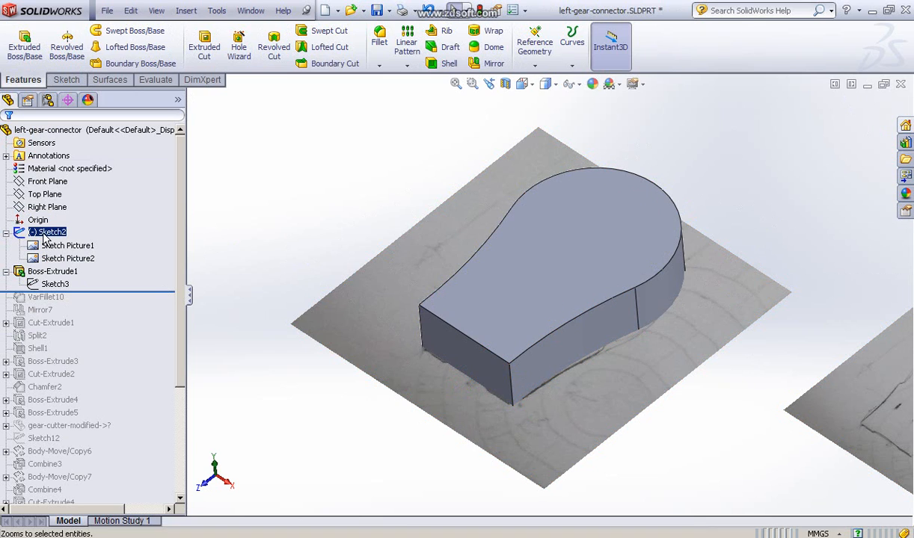
pyautogui.click(47, 233)
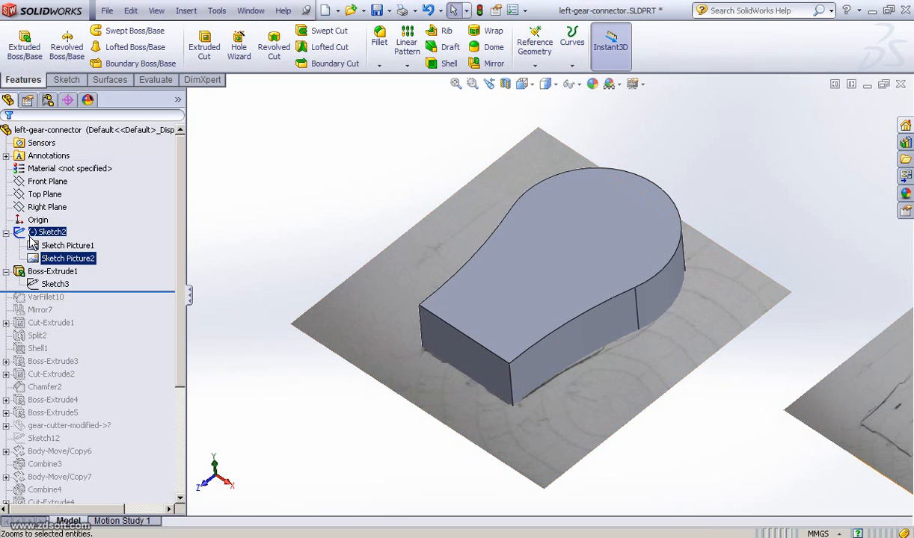
pyautogui.click(34, 232)
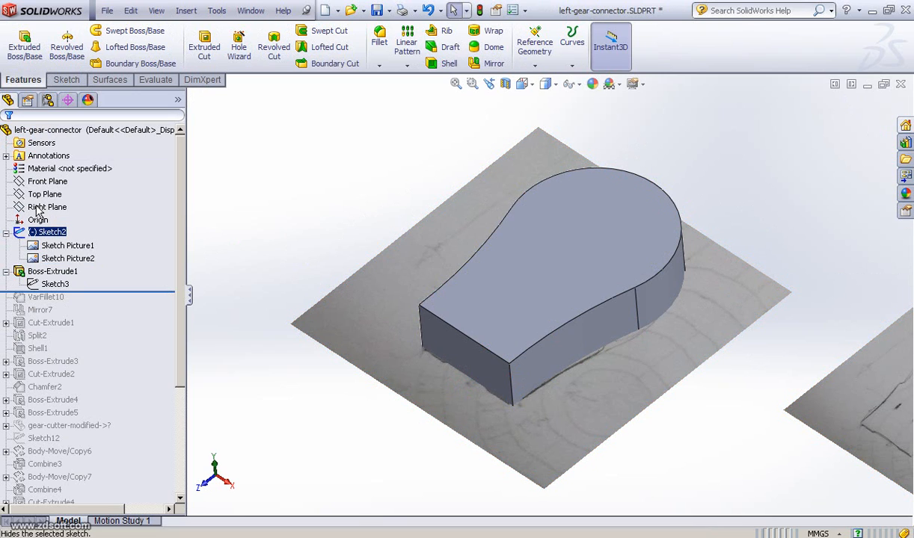
pyautogui.click(38, 211)
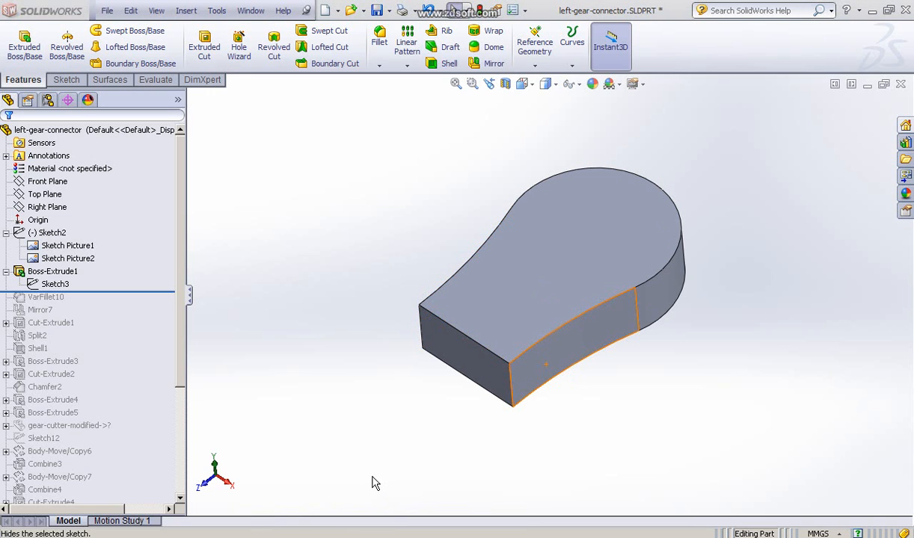
# Check the connector's rounded shape in the reference photo, and roll the SolidWorks history forward to include VarFillet10.
pyautogui.hotkey('alt', 'Tab')
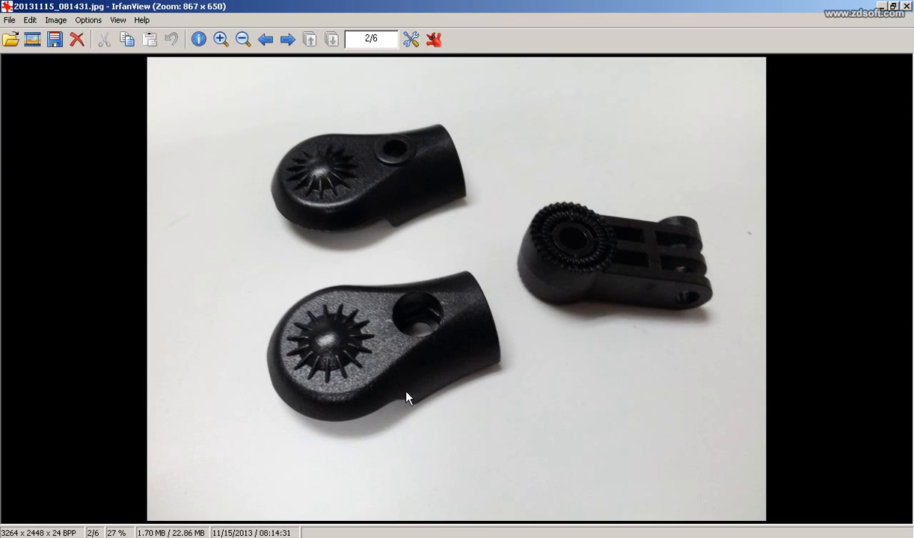
pyautogui.hotkey('alt', 'Tab')
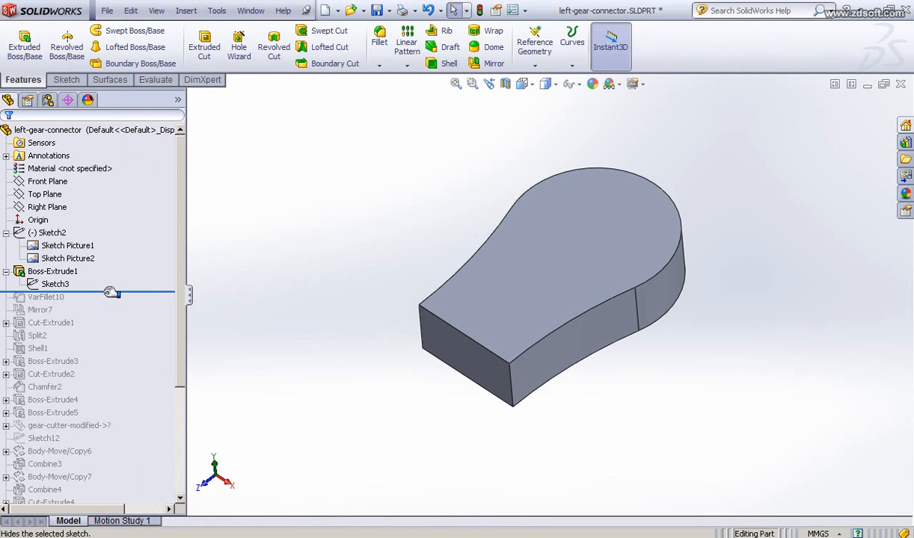
pyautogui.moveTo(110, 292); pyautogui.dragTo(112, 302)
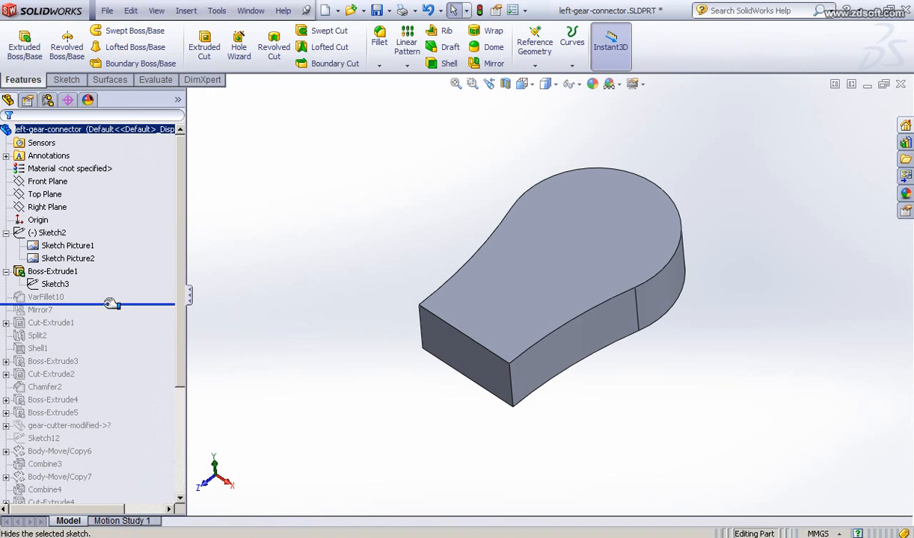
pyautogui.click(46, 297)
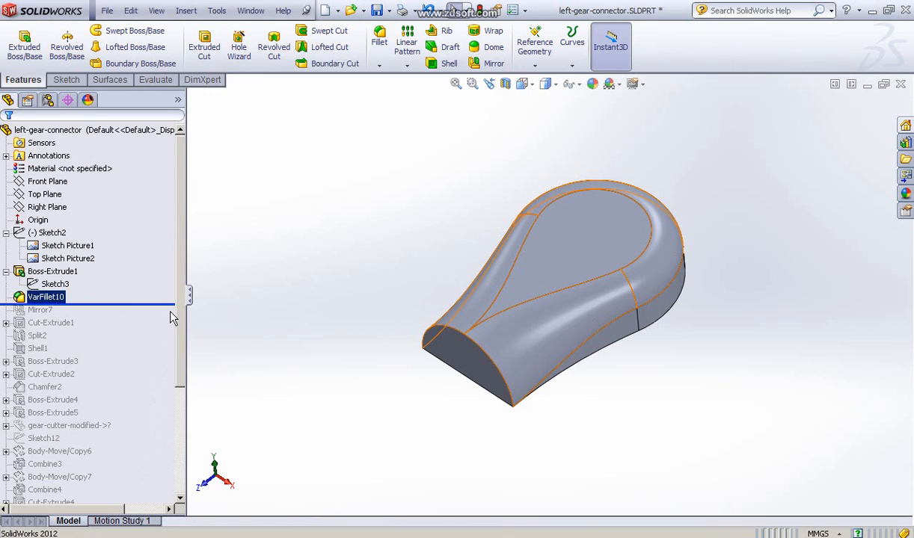
pyautogui.moveTo(578, 400); pyautogui.dragTo(572, 380, button='middle')
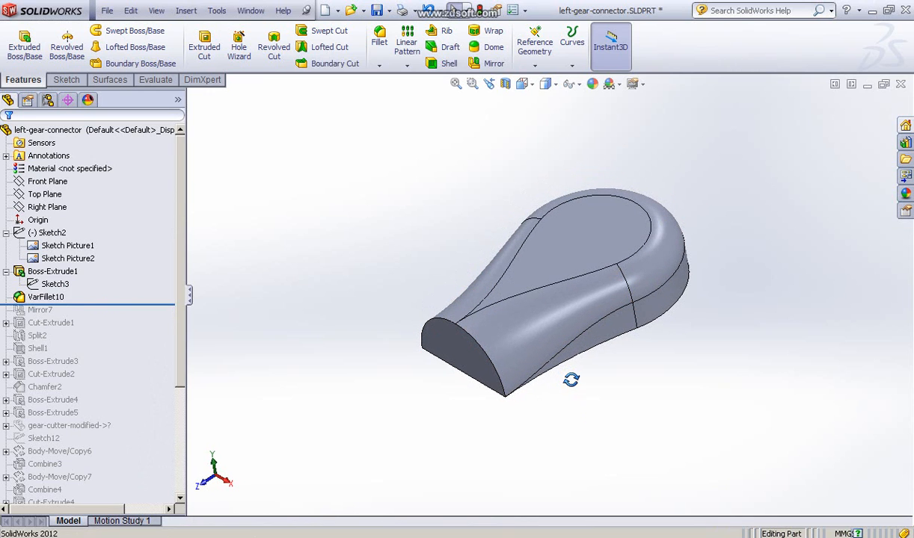
# Open the definition of VarFillet10, review its filleted edges and variable radius values, and close it without changes.
pyautogui.click(34, 295)
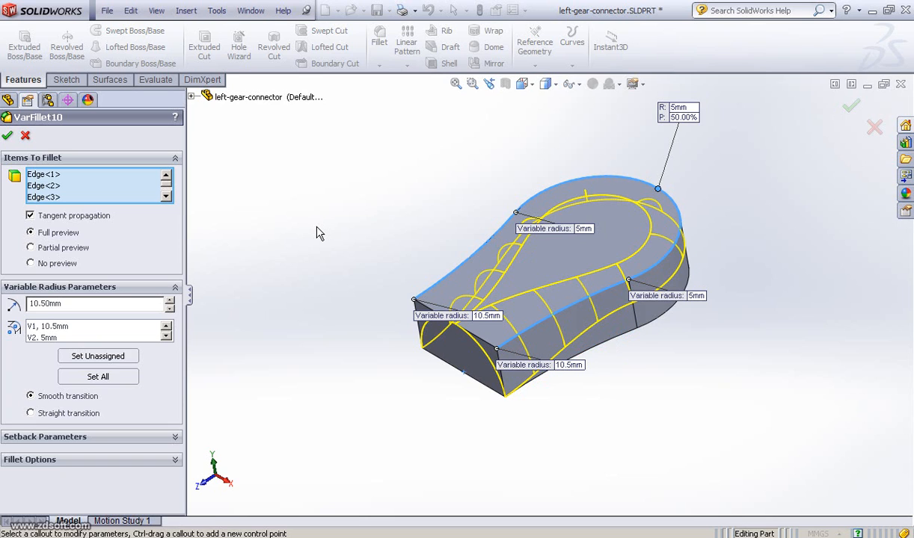
pyautogui.click(8, 135)
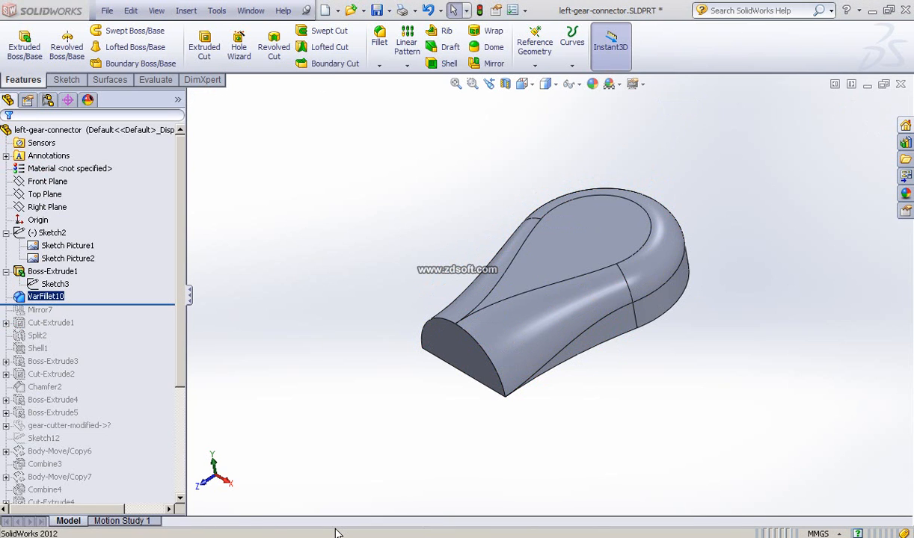
# Switch to Part2, start a sketch on the Top Plane, and draw a corner rectangle about 40 by 52 mm from the origin.
pyautogui.hotkey('ctrl', 'Tab')
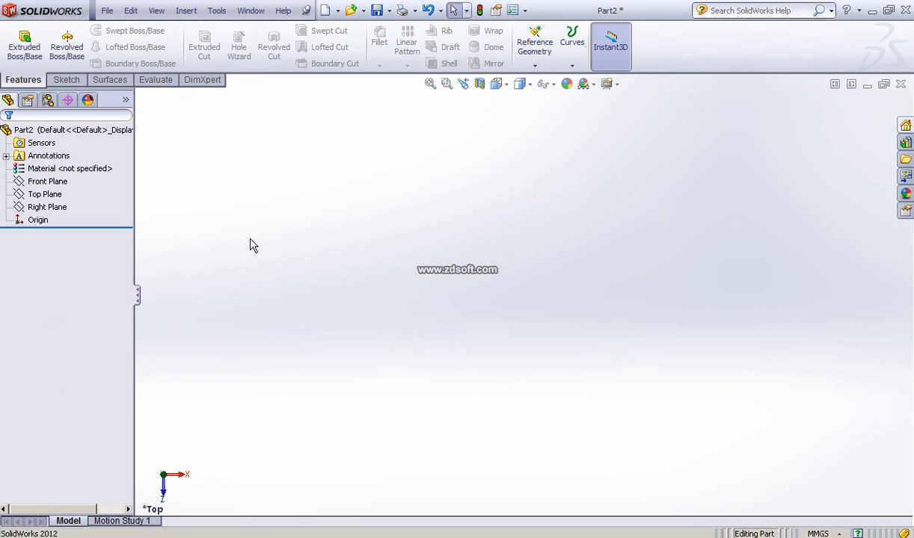
pyautogui.click(39, 196)
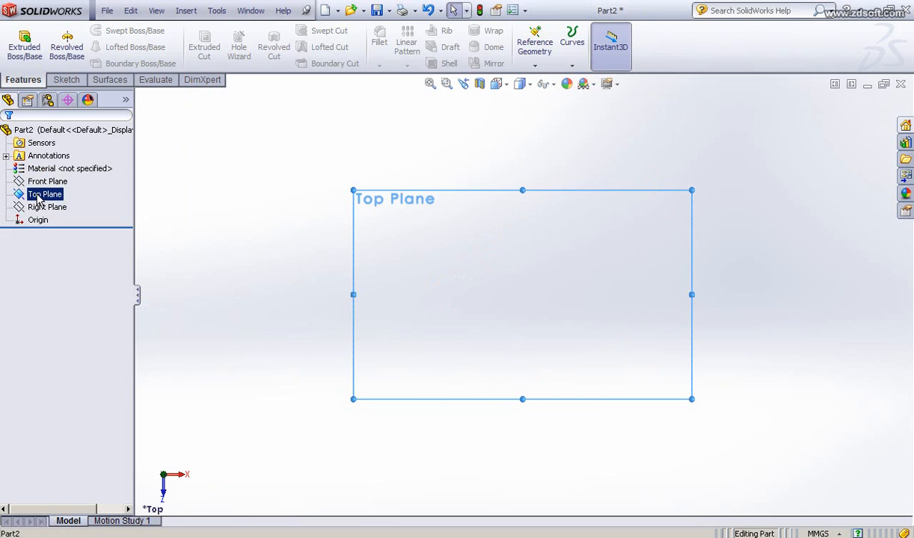
pyautogui.click(46, 170)
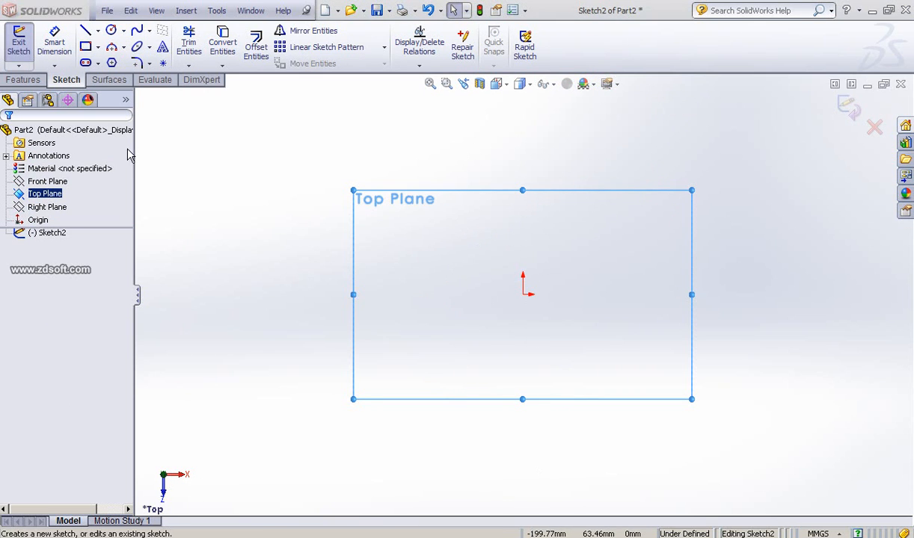
pyautogui.click(86, 48)
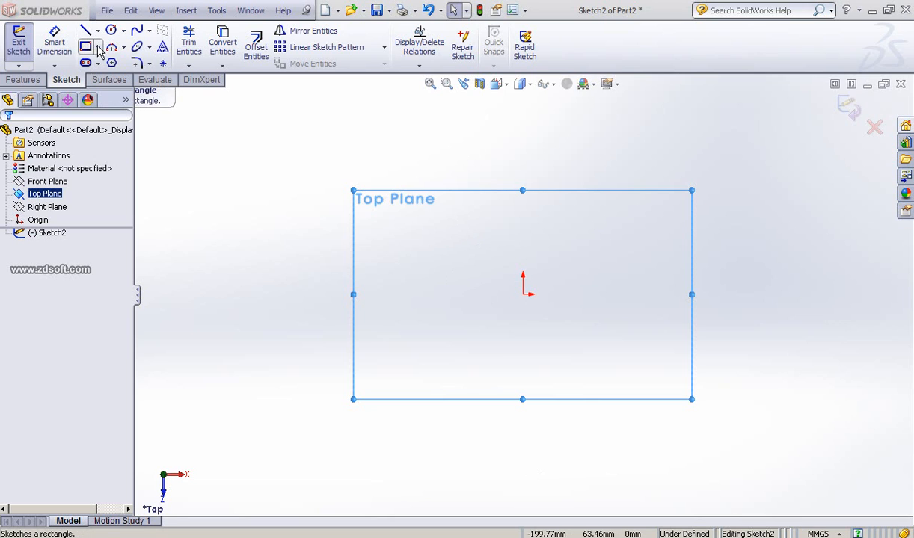
pyautogui.click(523, 294)
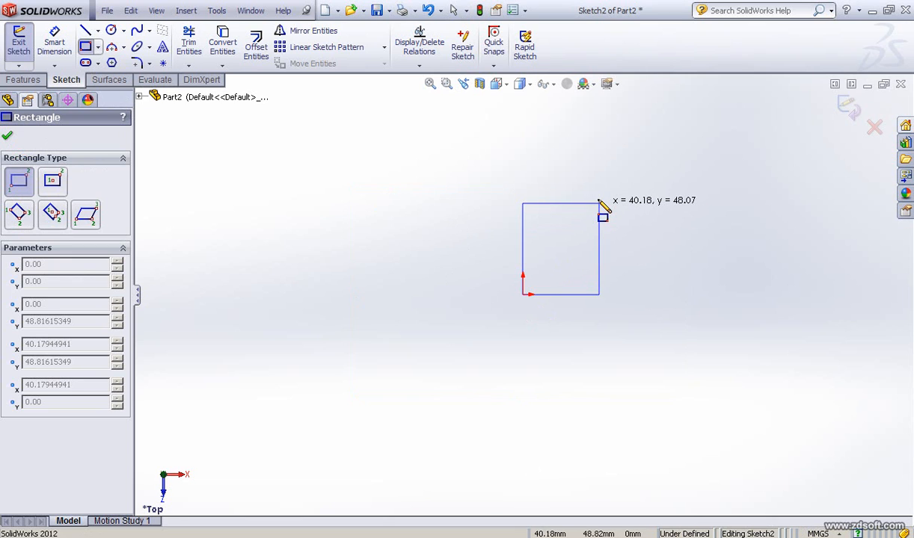
pyautogui.click(598, 196)
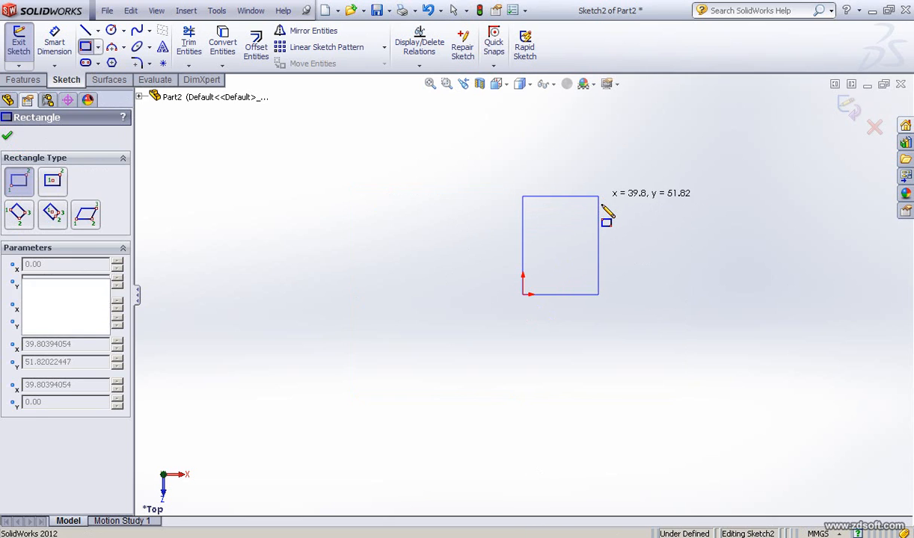
pyautogui.click(8, 135)
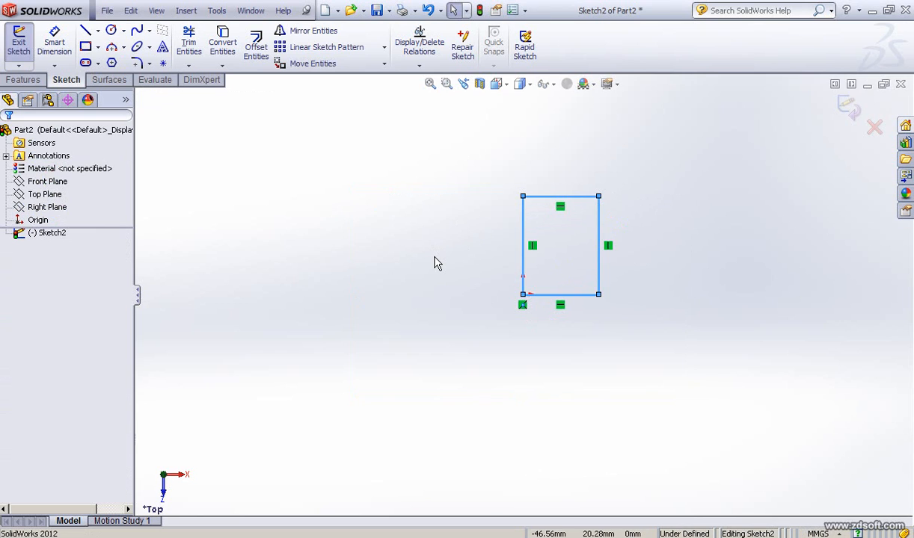
# Dimension the rectangle's horizontal side and set its width to 21 mm.
pyautogui.click(54, 42)
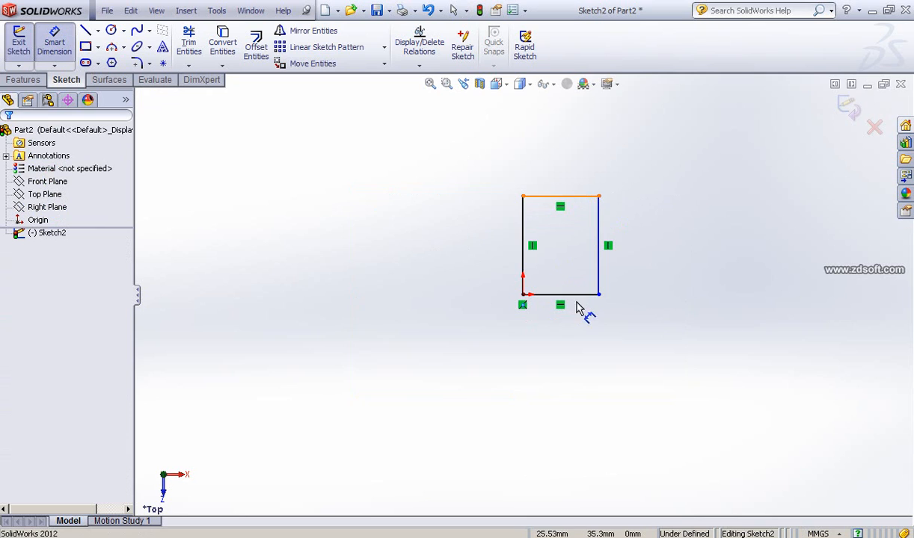
pyautogui.click(576, 346)
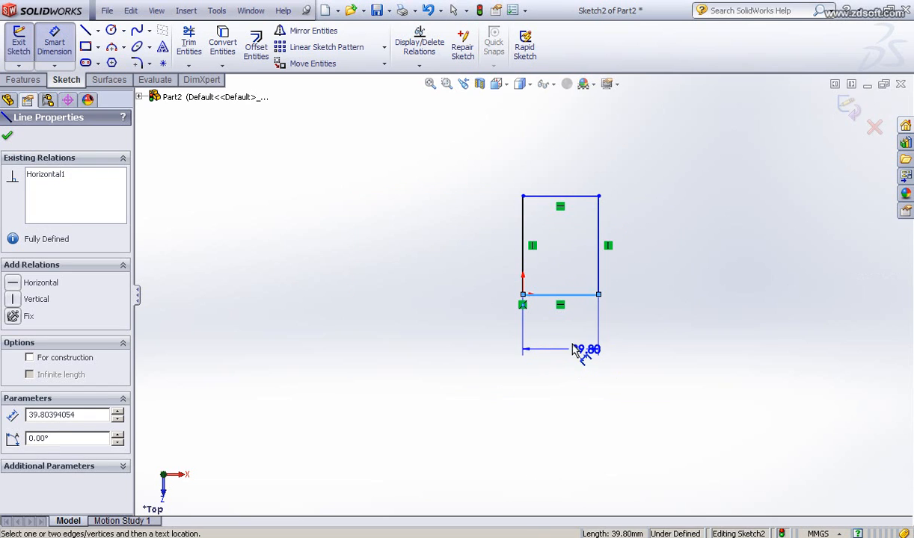
pyautogui.click(573, 352)
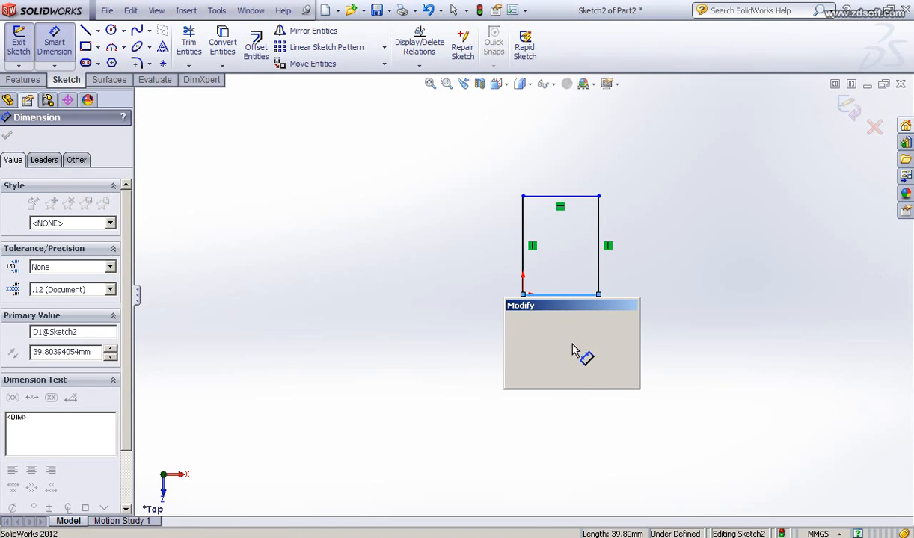
pyautogui.write('21')
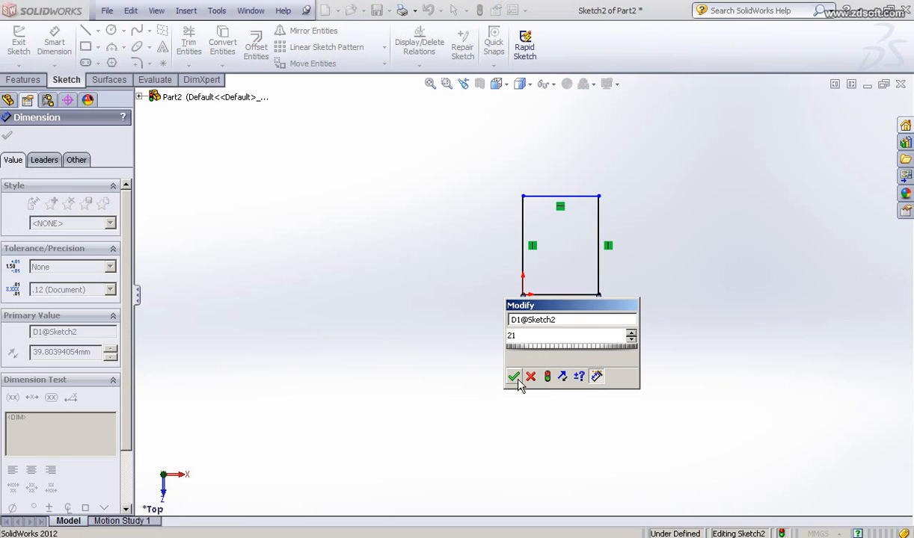
pyautogui.press('Return')
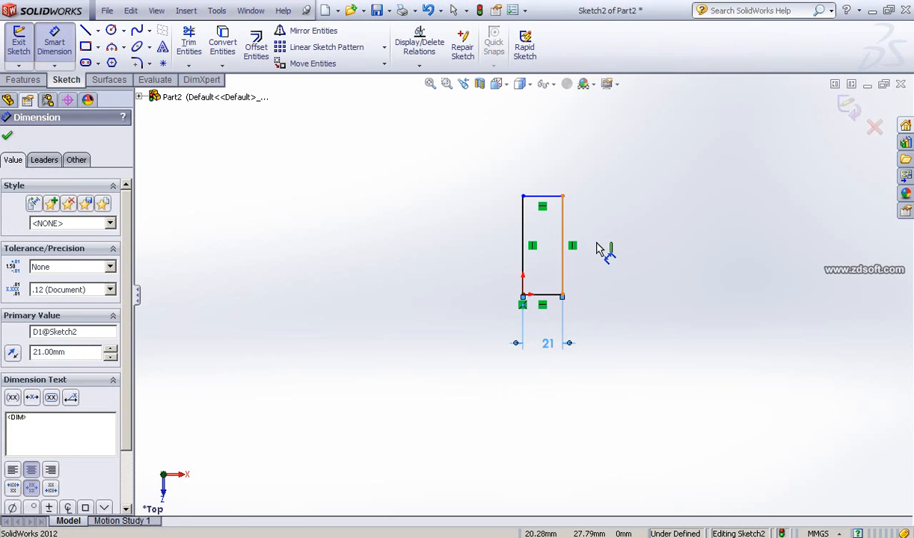
# Dimension the rectangle's vertical side at 40 mm, and change that dimension to 30 mm.
pyautogui.click(566, 249)
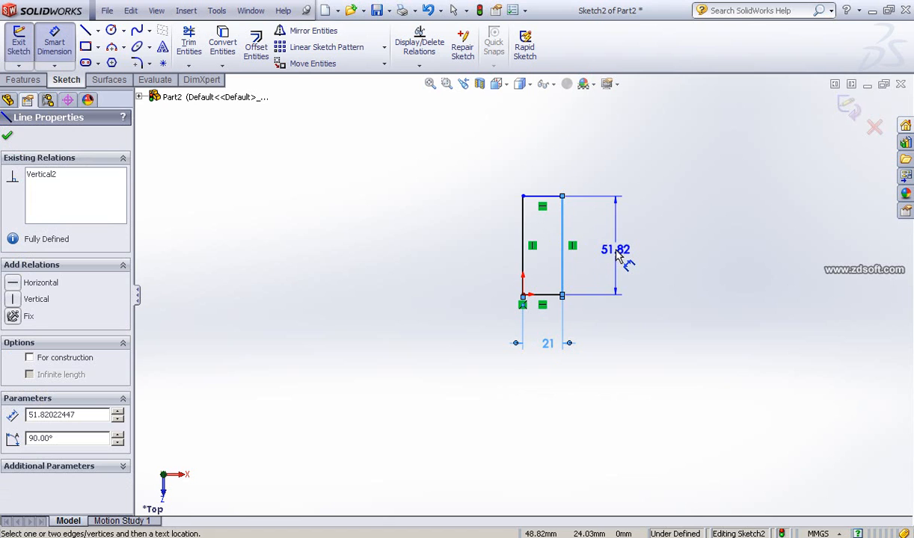
pyautogui.click(618, 254)
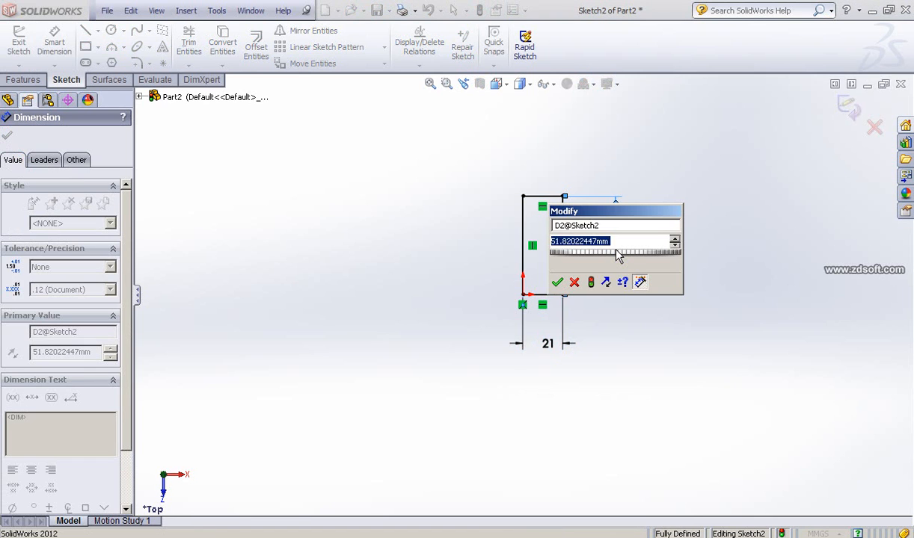
pyautogui.write('40')
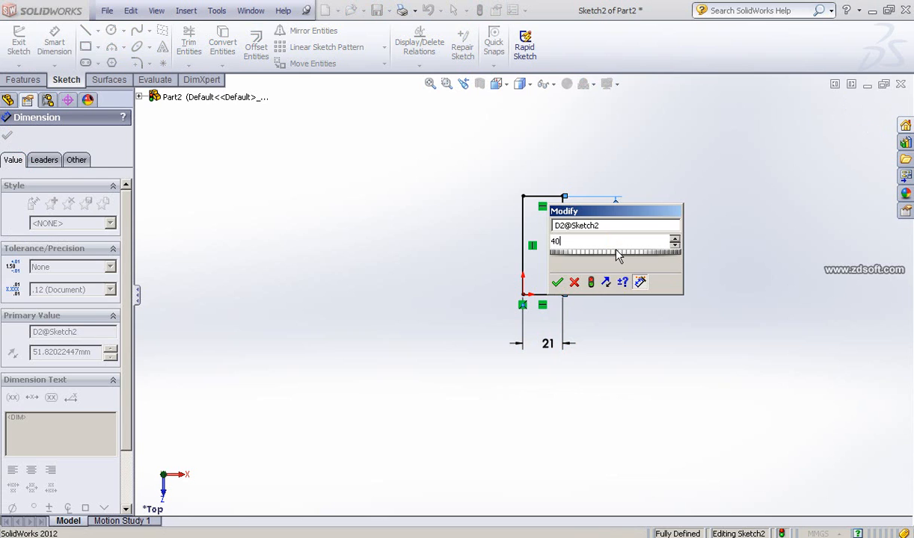
pyautogui.press('Return')
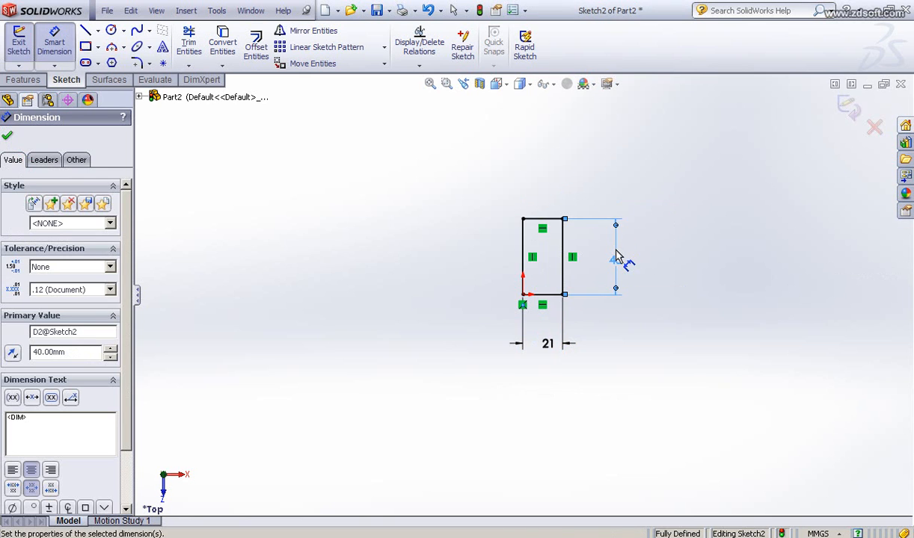
pyautogui.doubleClick(622, 261)
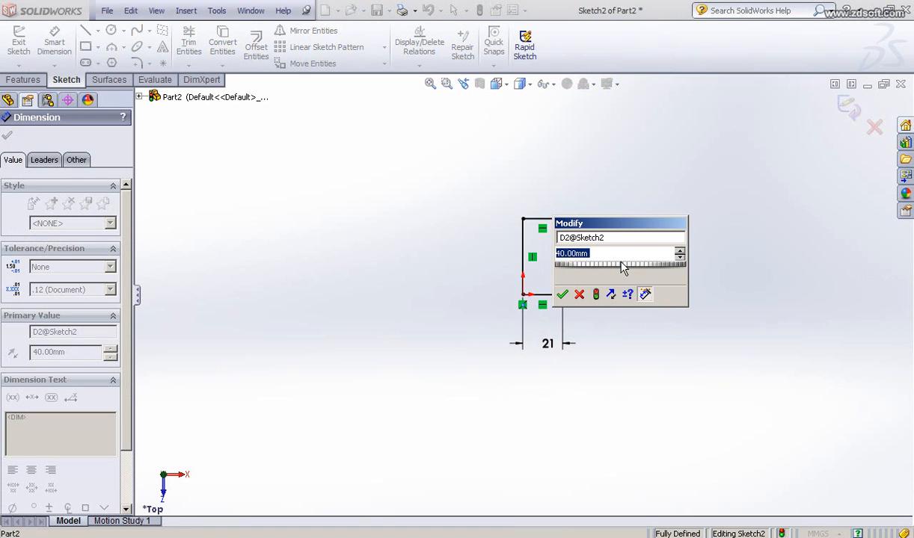
pyautogui.write('30')
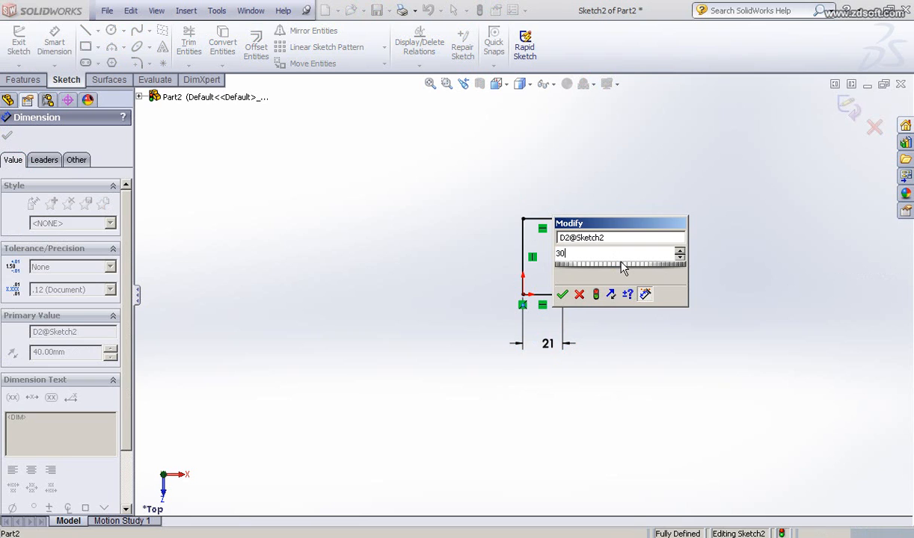
pyautogui.press('Return')
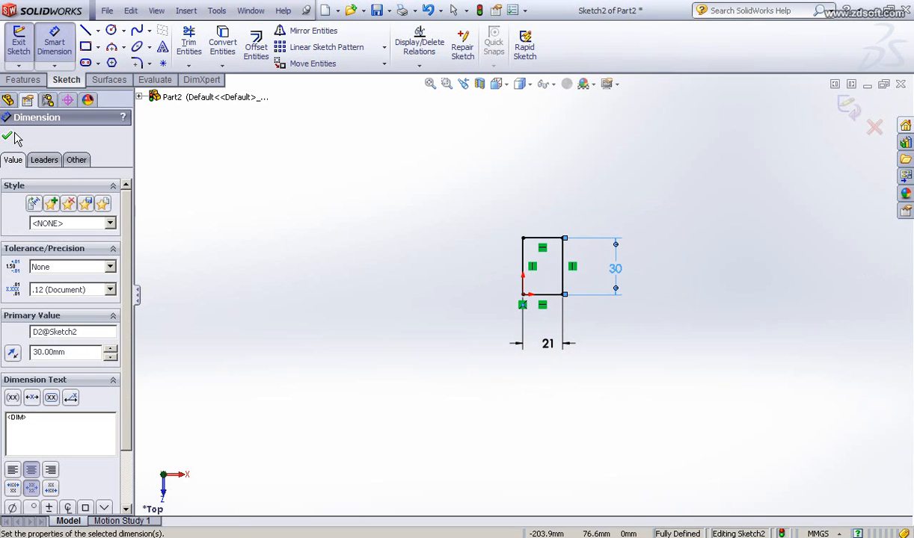
pyautogui.click(6, 136)
# Extrude the rectangle upward as a blind boss with a depth of 10.5 mm.
pyautogui.hotkey('ctrl', '8')
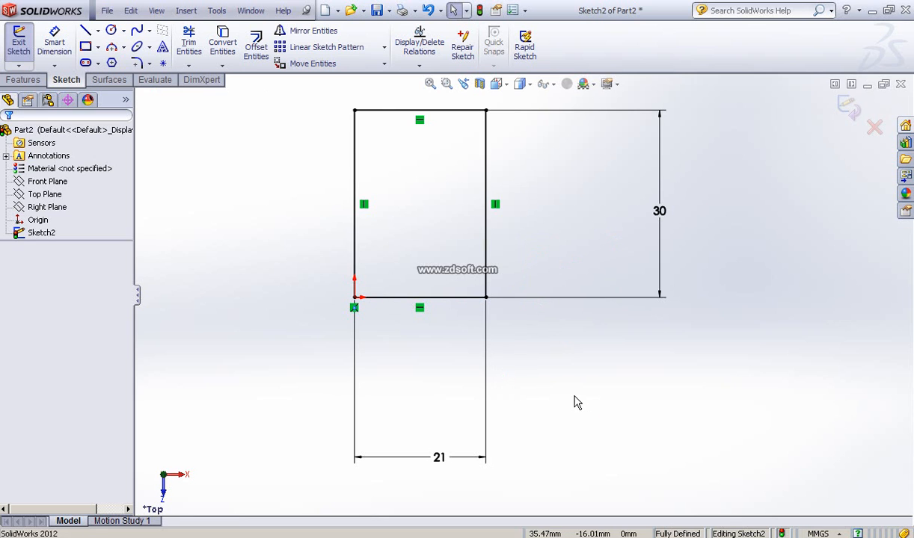
pyautogui.moveTo(536, 330)
pyautogui.mouseDown(button='middle')
pyautogui.moveTo(547, 336)
pyautogui.moveTo(546, 323)
pyautogui.moveTo(551, 332)
pyautogui.mouseUp(button='middle')
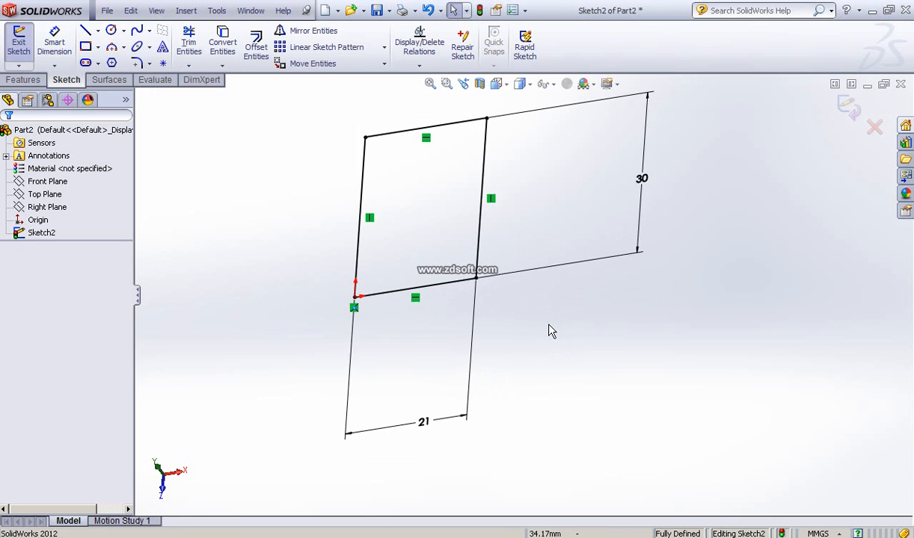
pyautogui.hotkey('ctrl', '7')
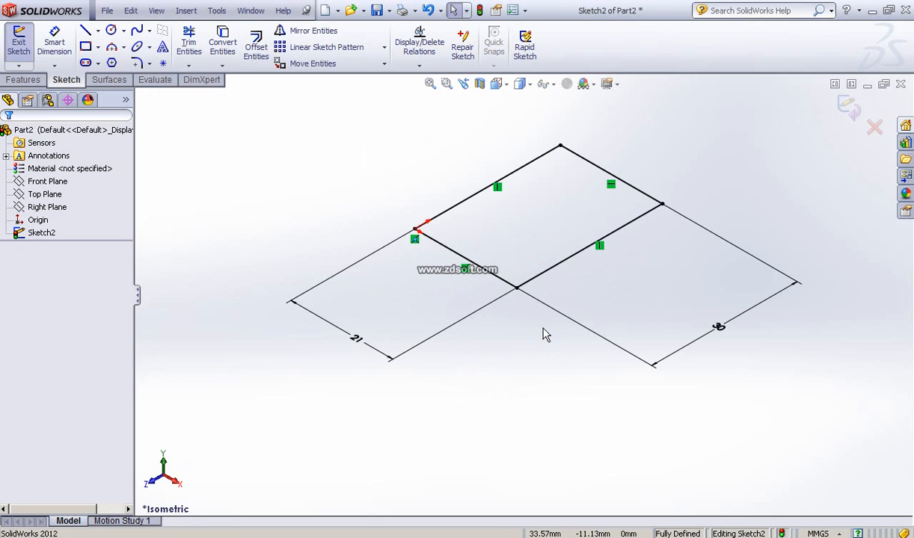
pyautogui.click(67, 100)
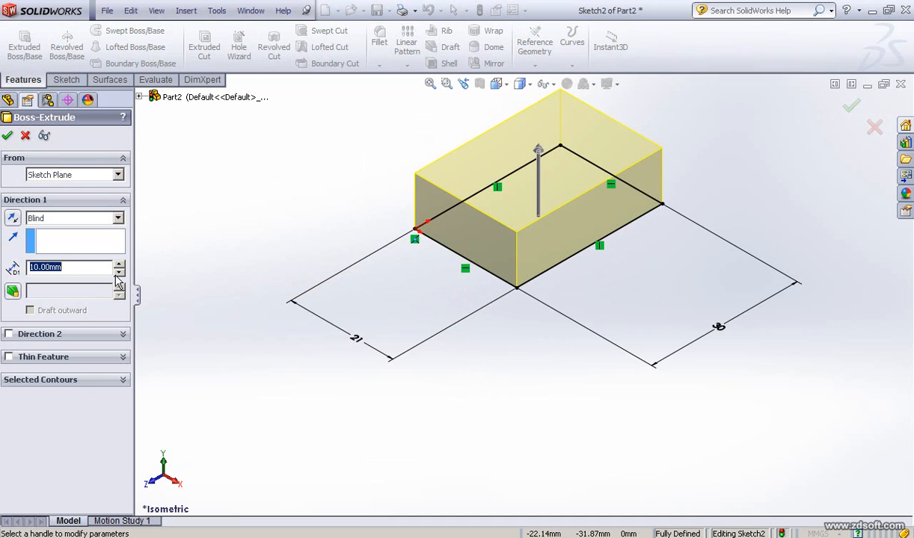
pyautogui.write('0.50')
pyautogui.press('Return')
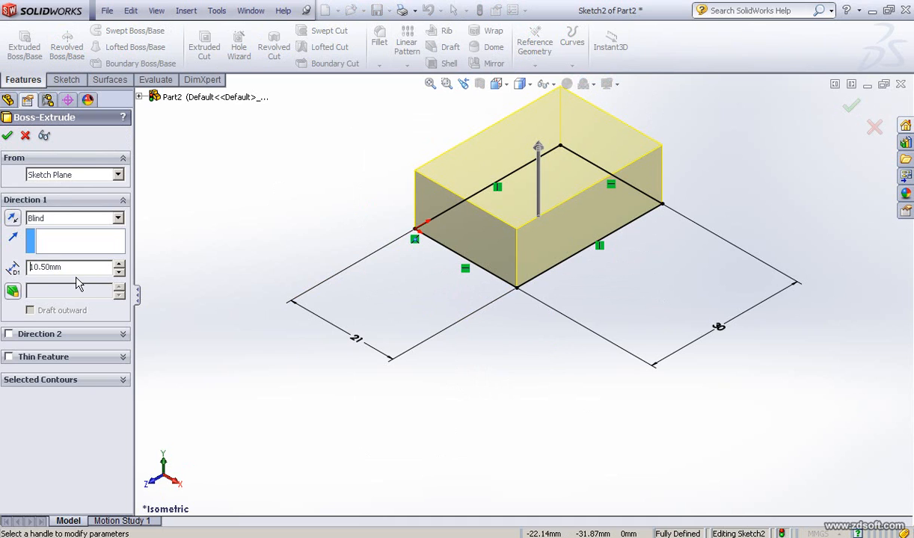
pyautogui.click(7, 136)
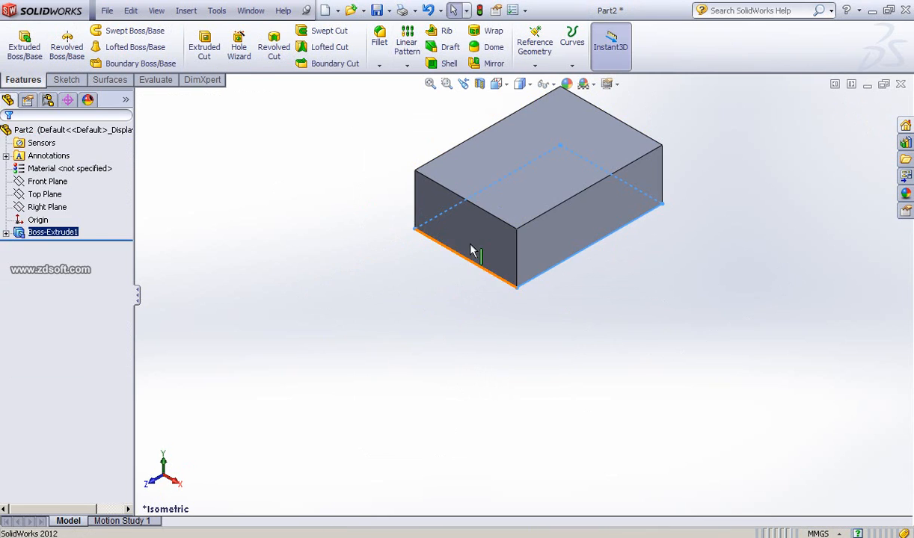
# Edit the block's base sketch and try to round both corners of the far short side with 10.5 mm sketch fillets.
pyautogui.keyDown('ctrl'); pyautogui.moveTo(460, 278); pyautogui.dragTo(457, 302, button='middle'); pyautogui.keyUp('ctrl')
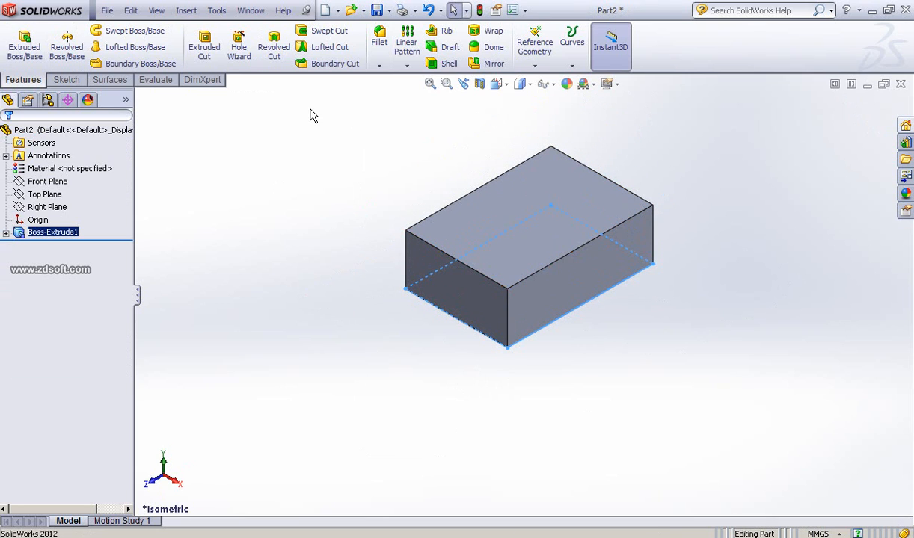
pyautogui.click(6, 233)
pyautogui.click(52, 246)
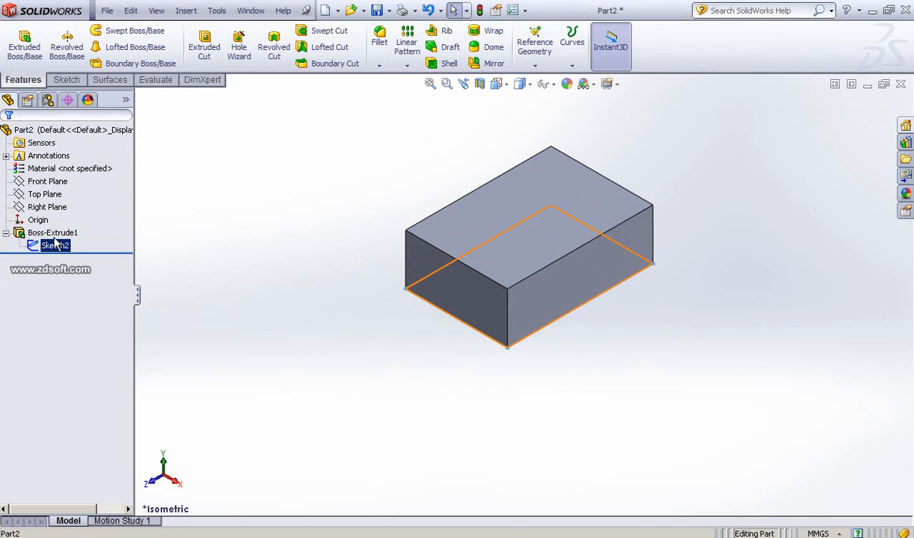
pyautogui.click(51, 222)
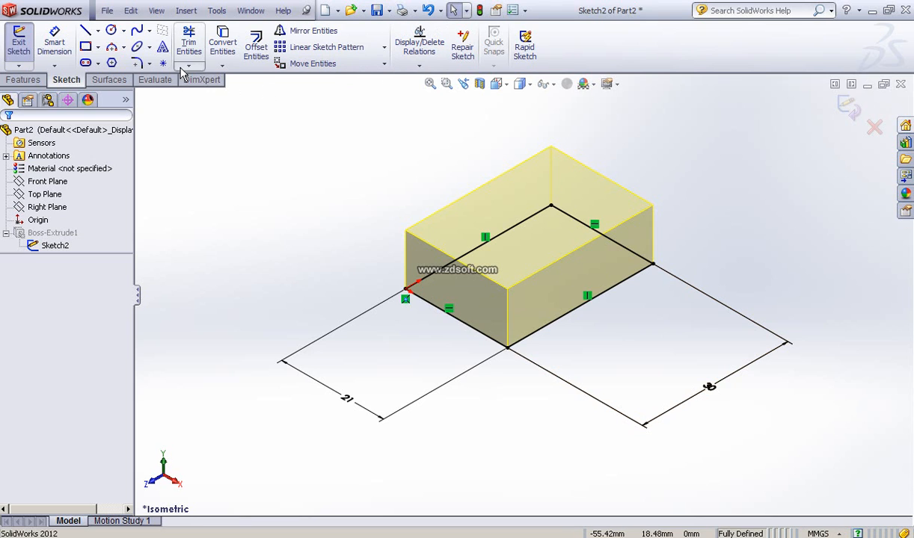
pyautogui.click(138, 66)
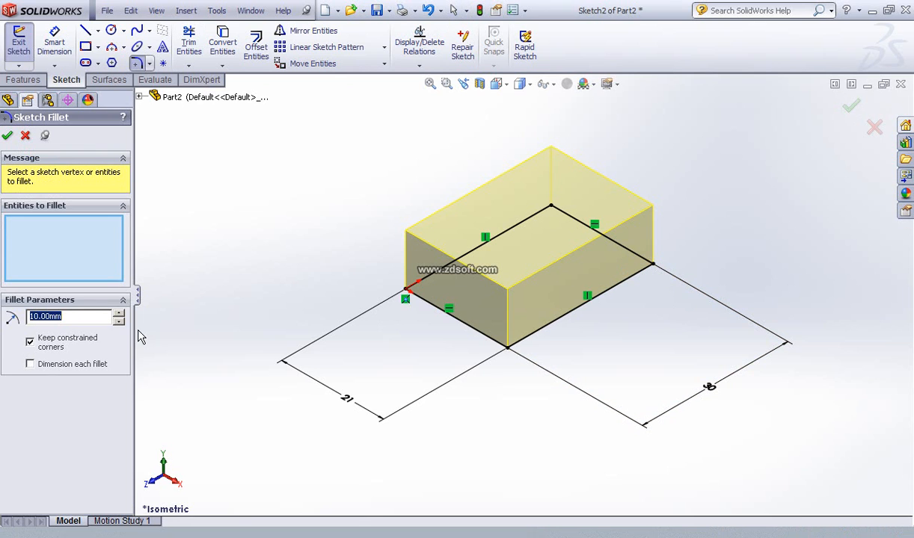
pyautogui.doubleClick(65, 323)
pyautogui.write('1')
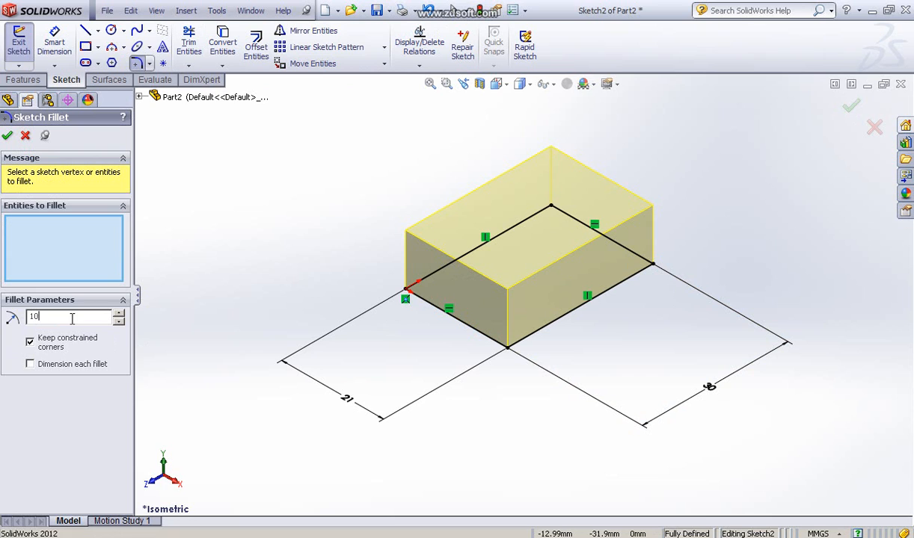
pyautogui.write('0.5')
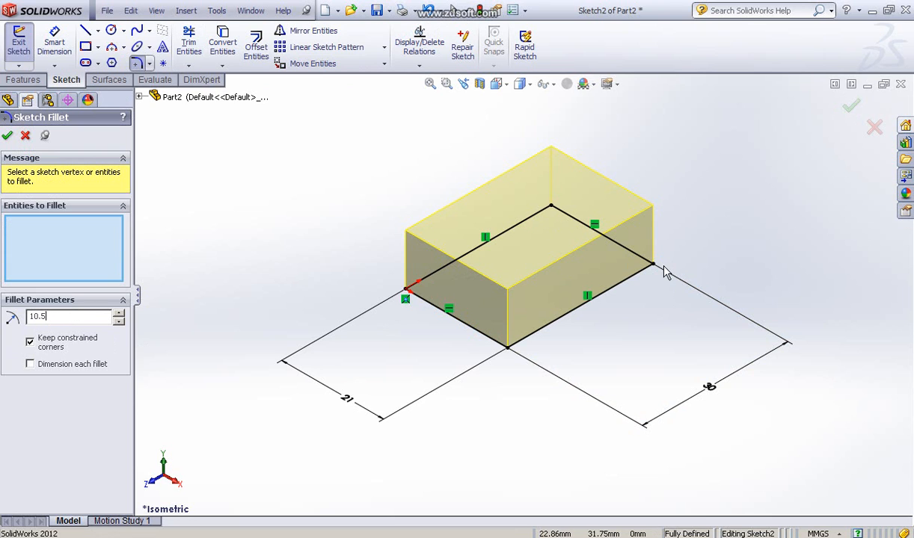
pyautogui.click(652, 265)
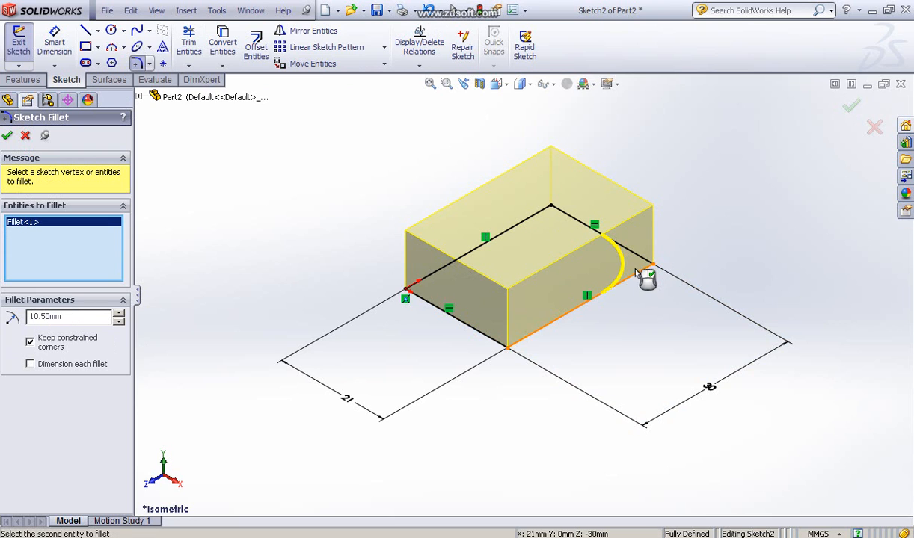
pyautogui.click(552, 208)
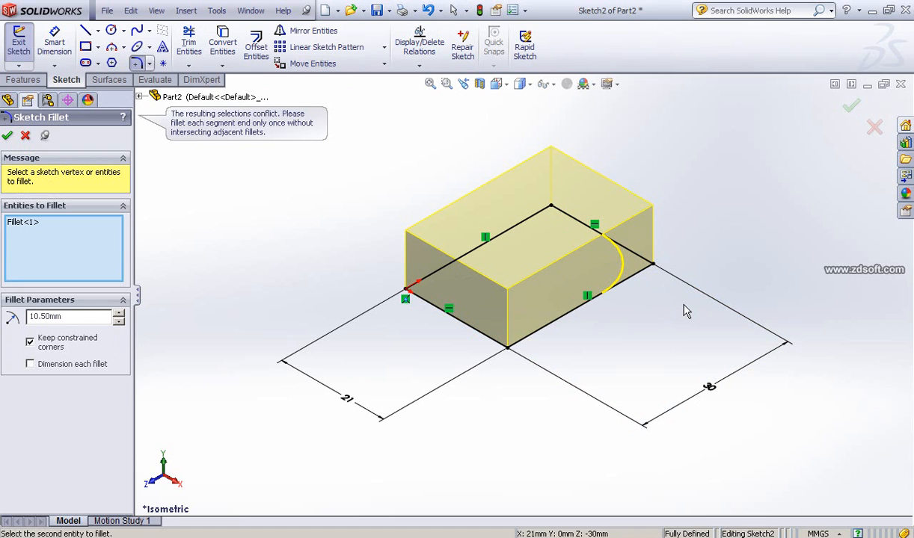
pyautogui.click(7, 136)
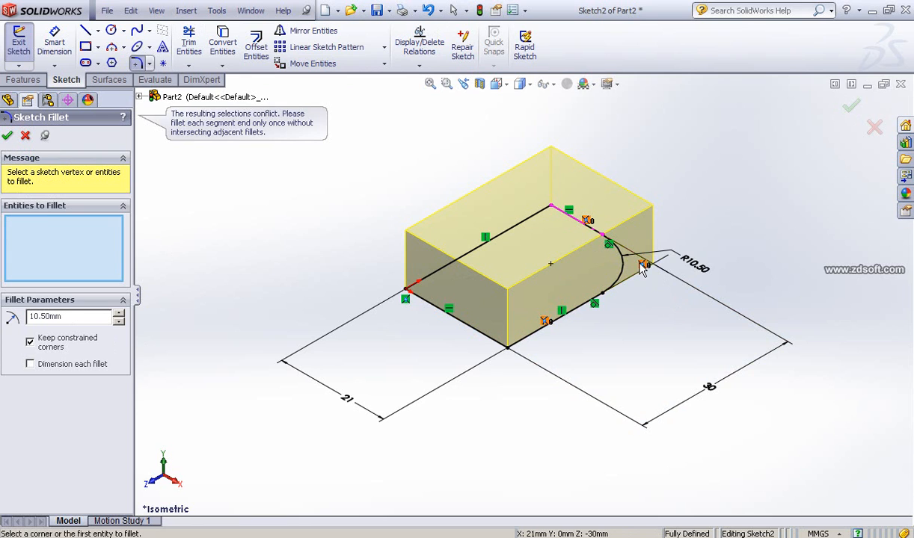
pyautogui.click(7, 135)
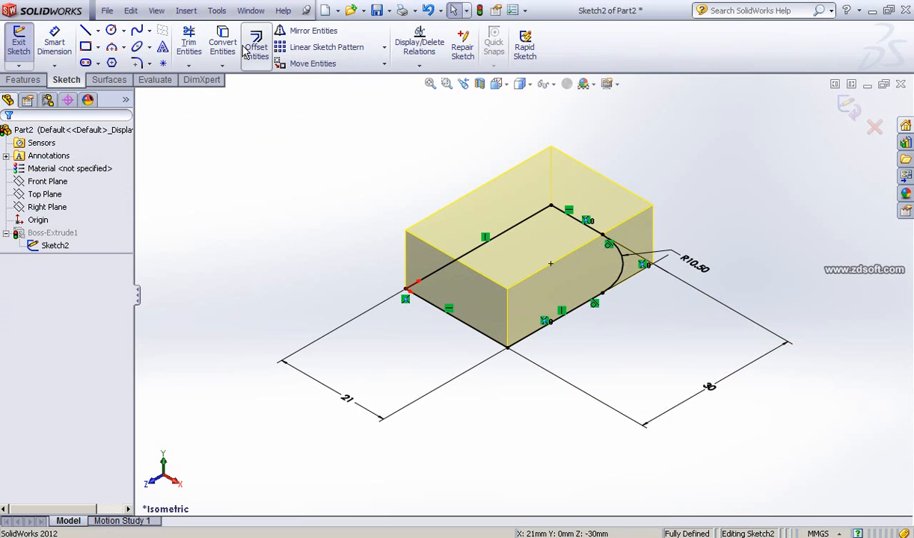
# Try again to apply a 10.5 mm sketch fillet to the remaining sharp corner of the far short side.
pyautogui.click(136, 63)
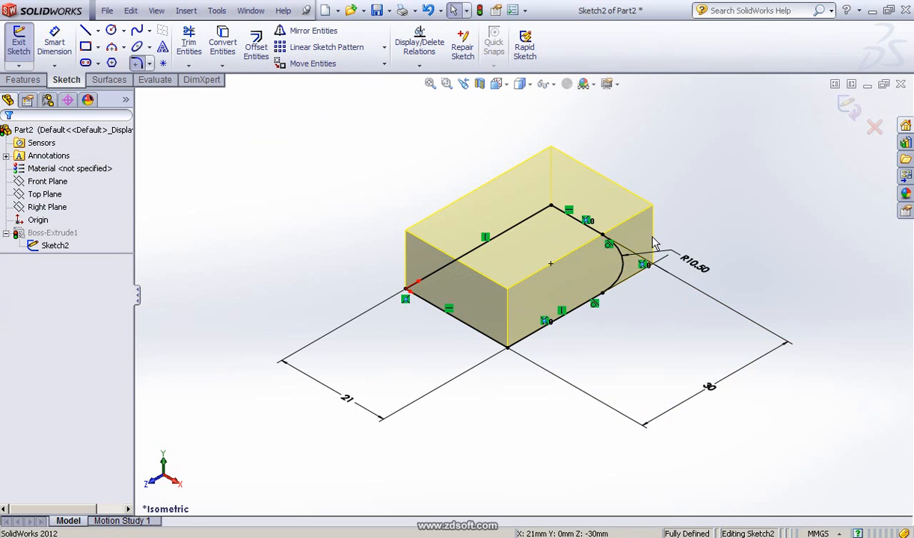
pyautogui.click(551, 206)
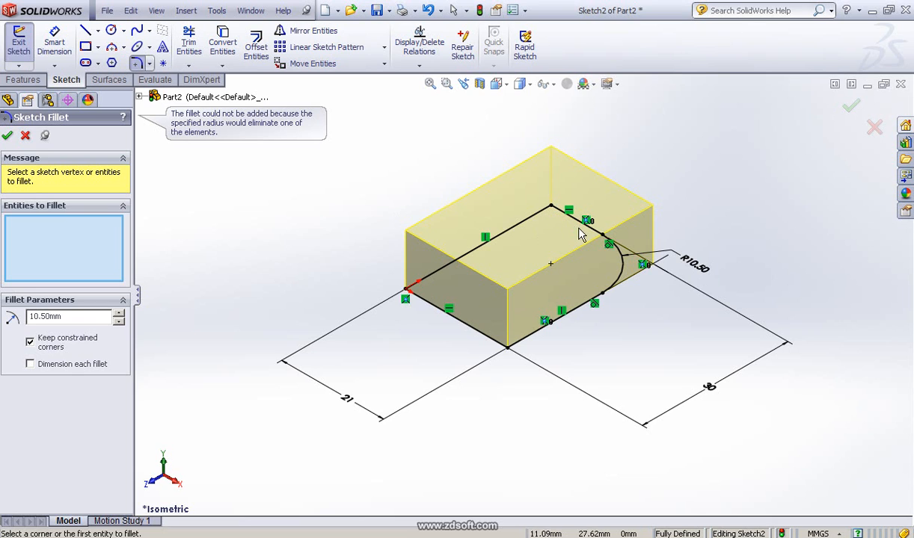
pyautogui.click(24, 138)
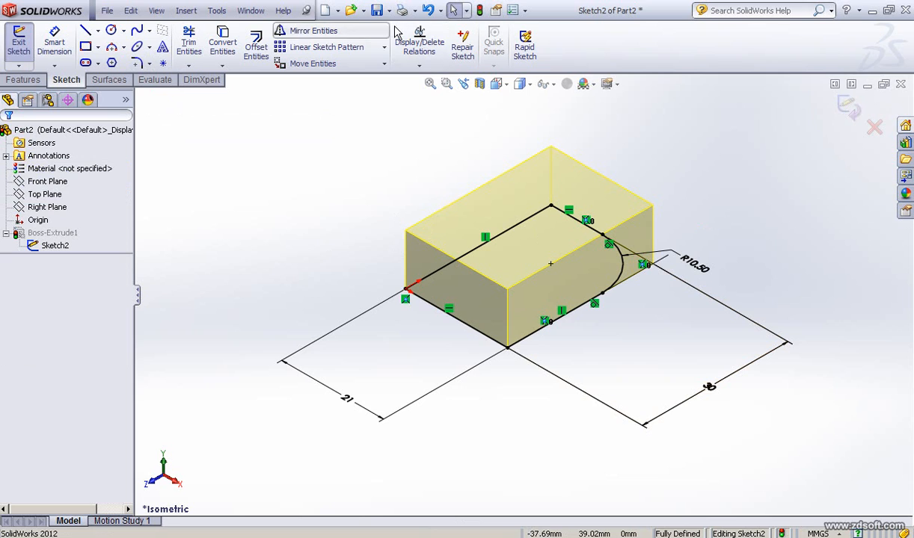
# Undo the sketch fillet on the rectangle and exit the base sketch.
pyautogui.click(427, 10)
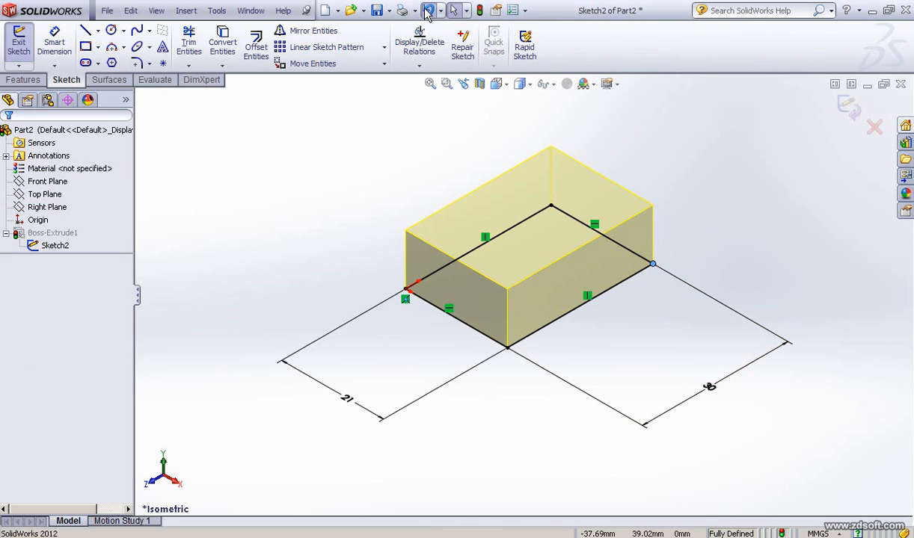
pyautogui.click(341, 208)
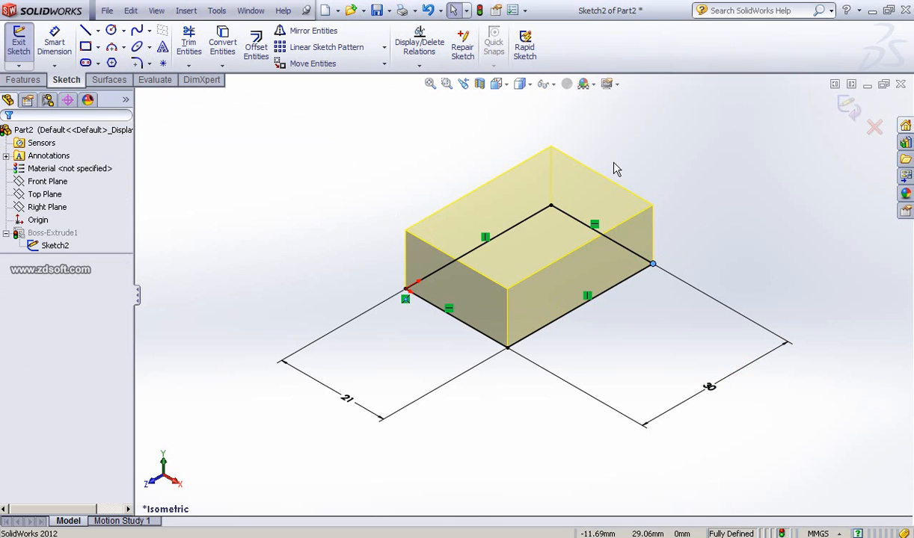
pyautogui.click(847, 106)
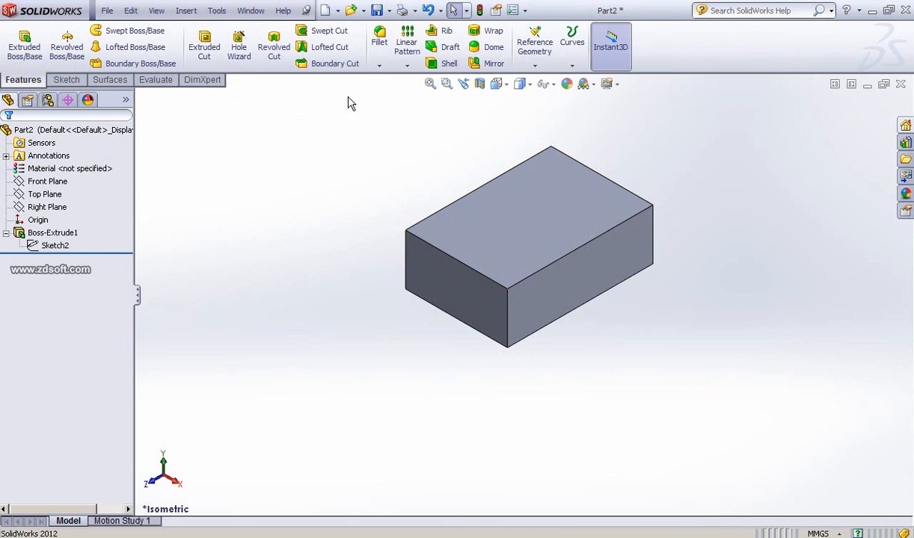
# Add a constant radius fillet of 10.5 mm to one vertical edge at the far short end of the block.
pyautogui.click(379, 37)
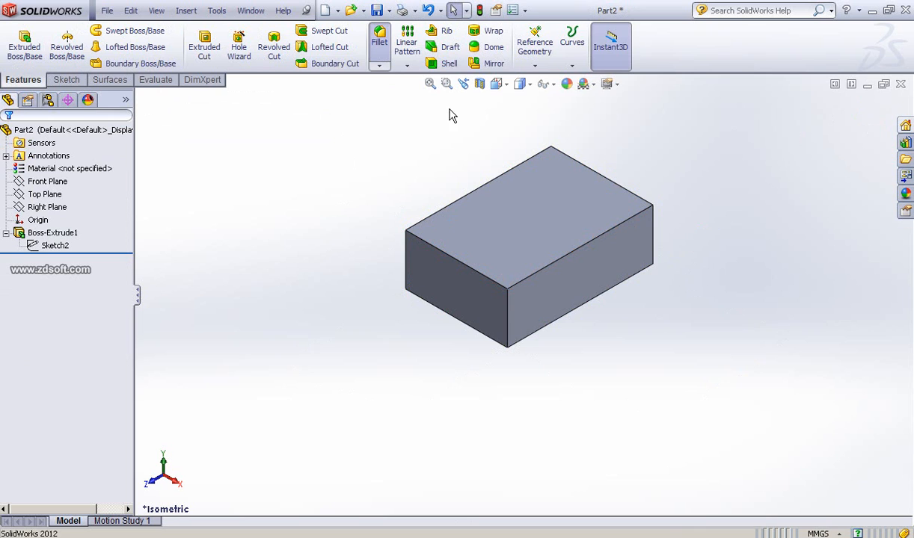
pyautogui.click(656, 238)
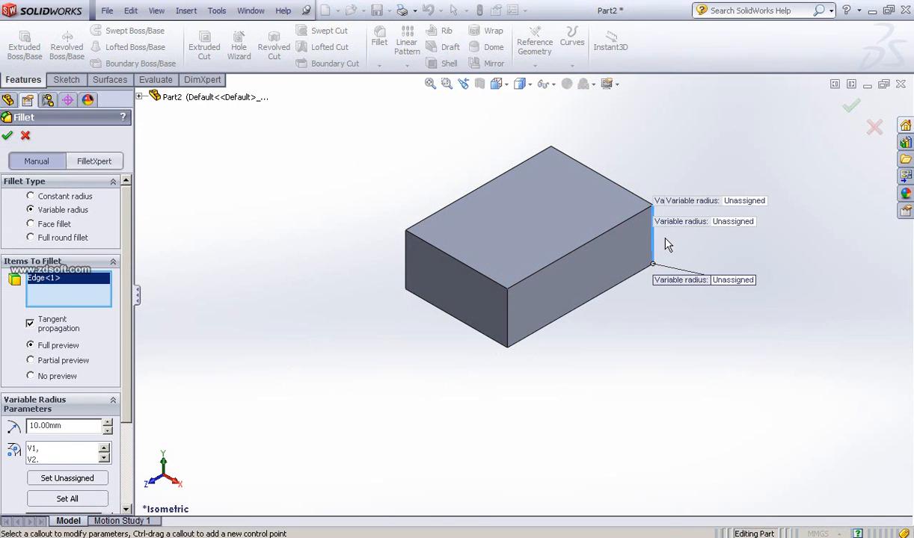
pyautogui.click(30, 197)
pyautogui.doubleClick(68, 278)
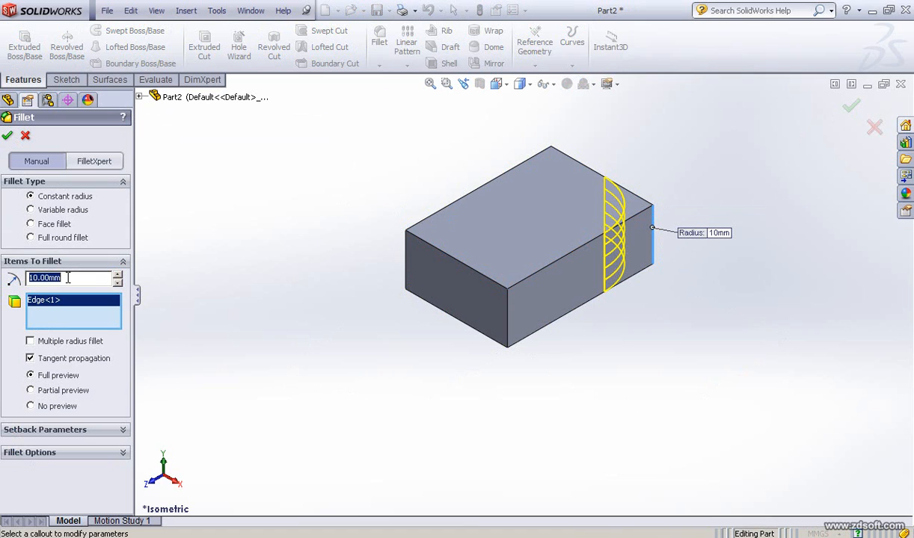
pyautogui.write('10.5')
pyautogui.click(8, 135)
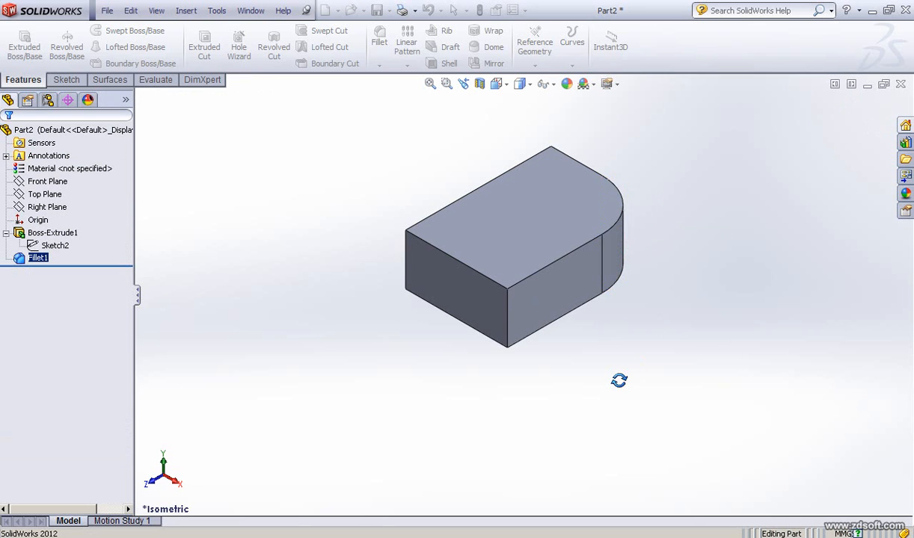
# Edit the 10.5 mm fillet to also include the other vertical edge at the same end of the block.
pyautogui.moveTo(618, 380); pyautogui.dragTo(600, 426, button='middle')
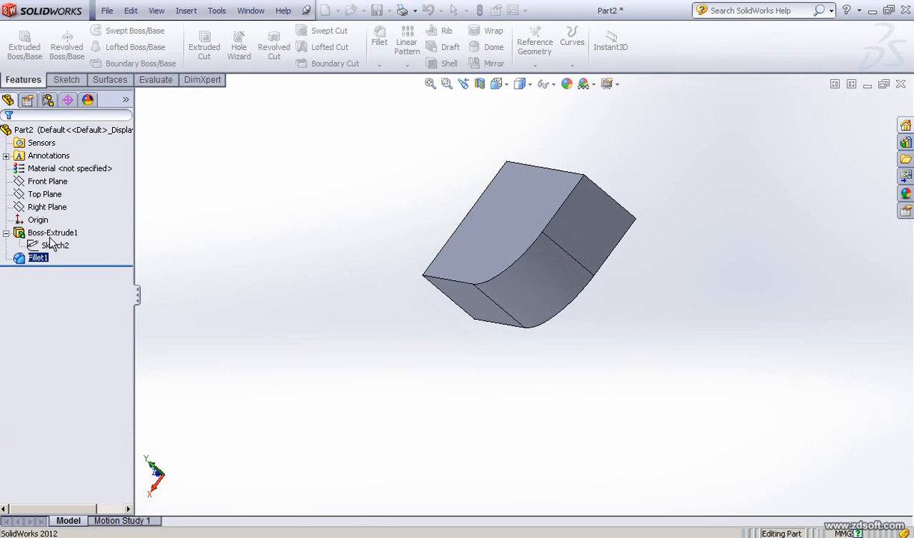
pyautogui.doubleClick(21, 256)
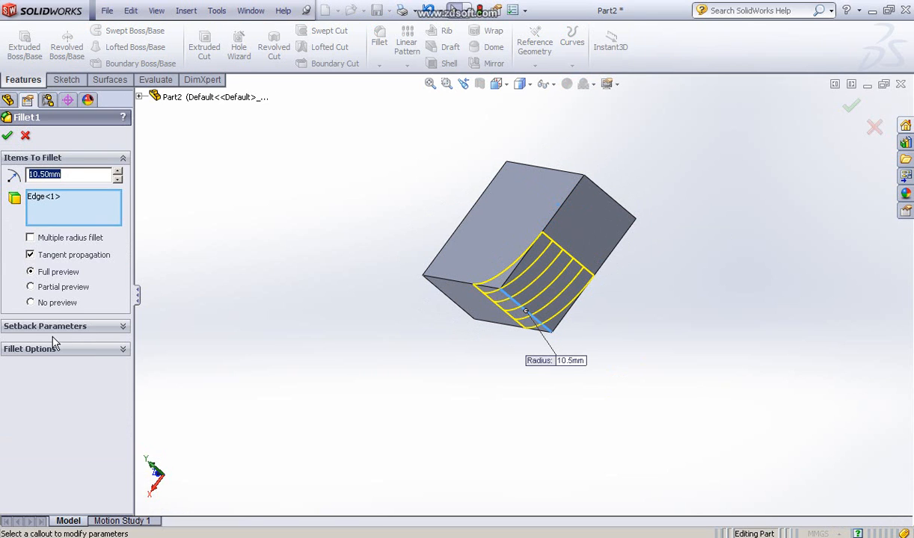
pyautogui.click(591, 183)
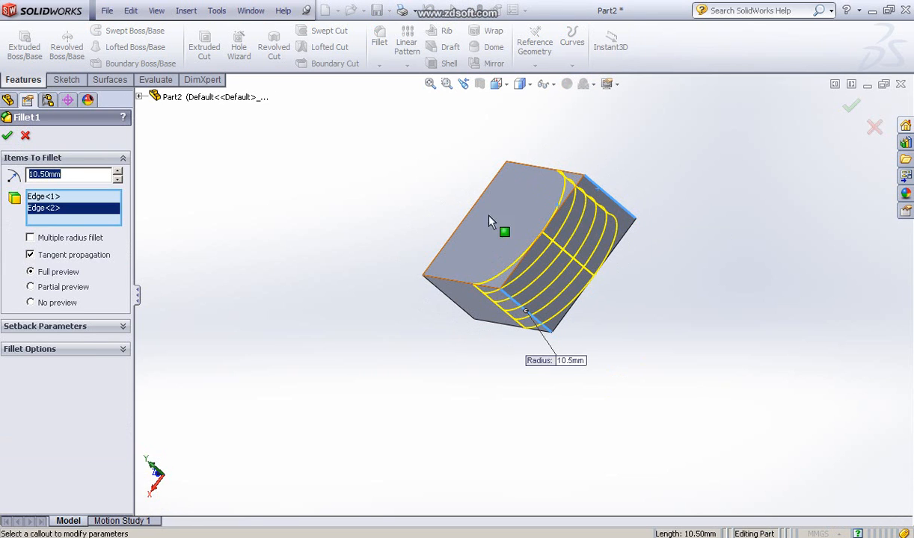
pyautogui.click(7, 135)
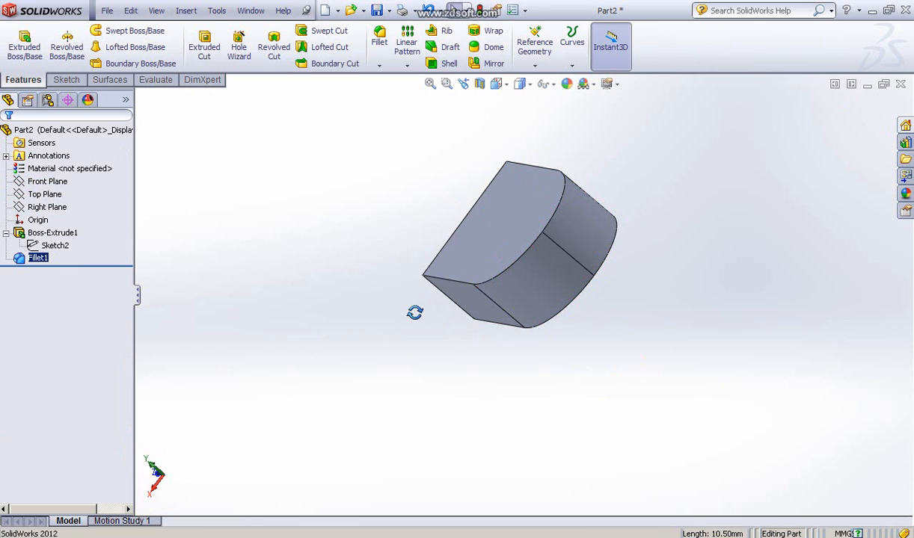
pyautogui.moveTo(415, 312); pyautogui.dragTo(451, 330, button='middle')
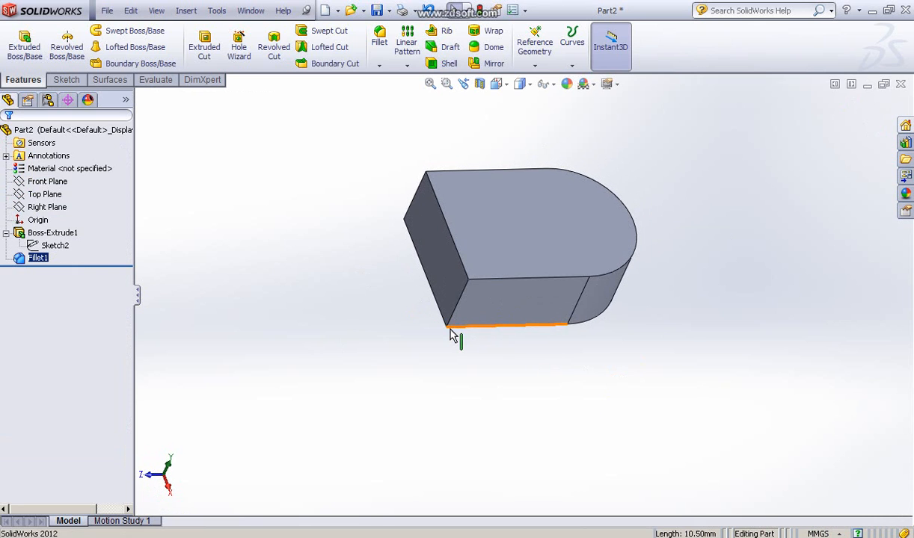
# Start a variable radius fillet on the near straight long edge of the top face, with the number of instances set to 1.
pyautogui.hotkey('ctrl', '7')
pyautogui.click(759, 248)
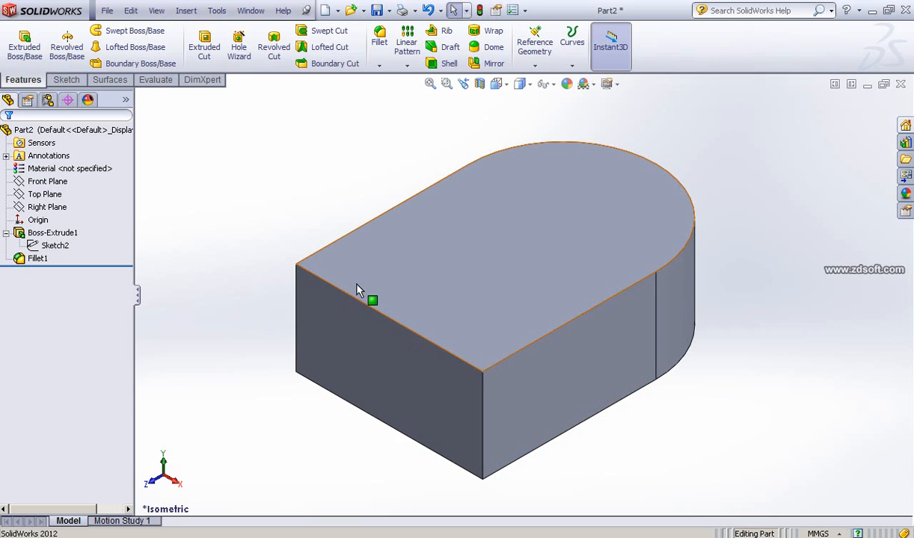
pyautogui.click(379, 45)
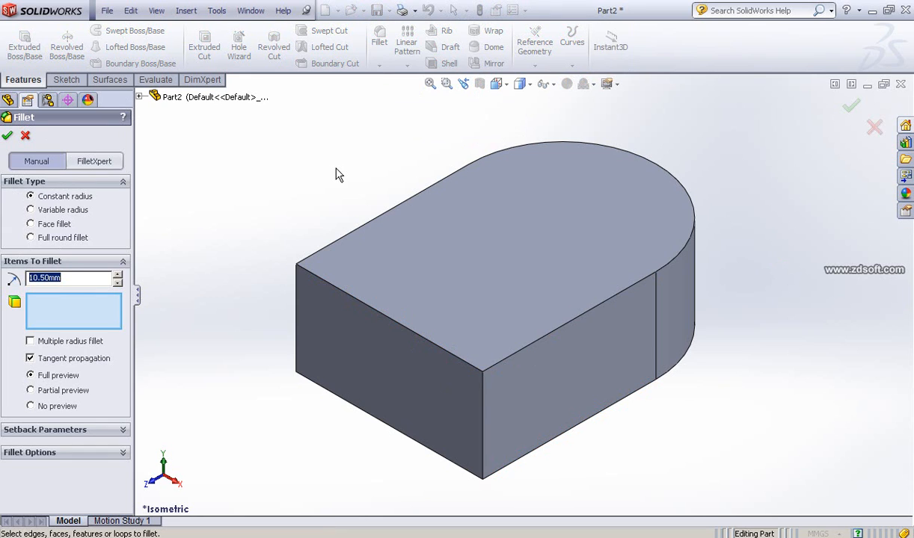
pyautogui.click(31, 211)
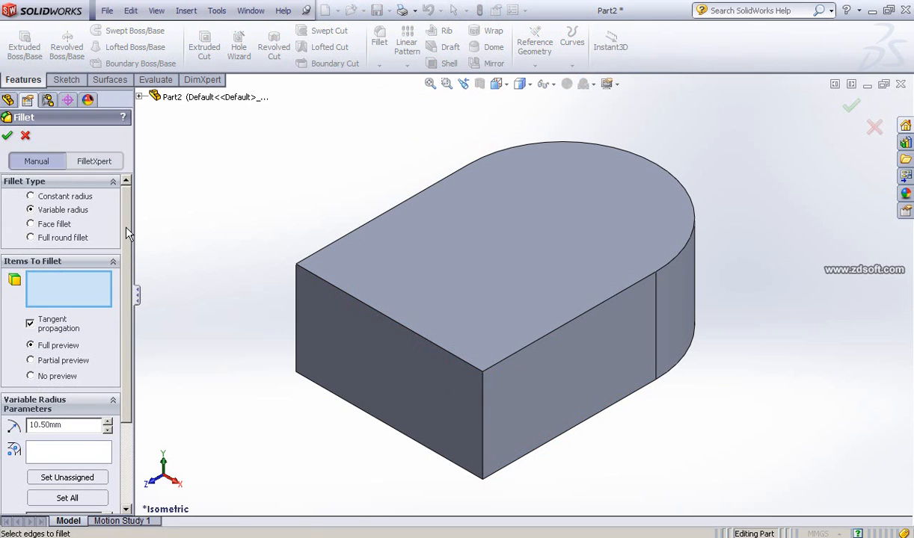
pyautogui.scroll(-2, 130, 262)
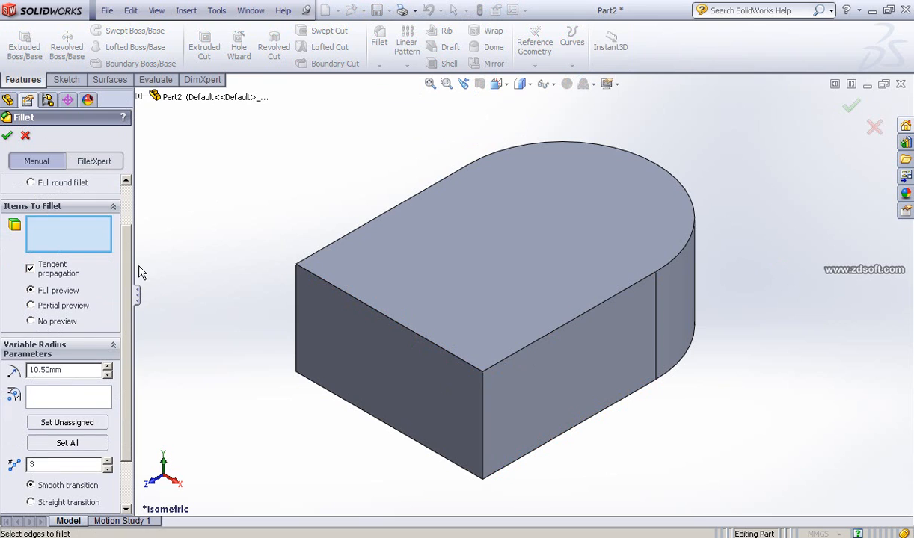
pyautogui.click(547, 343)
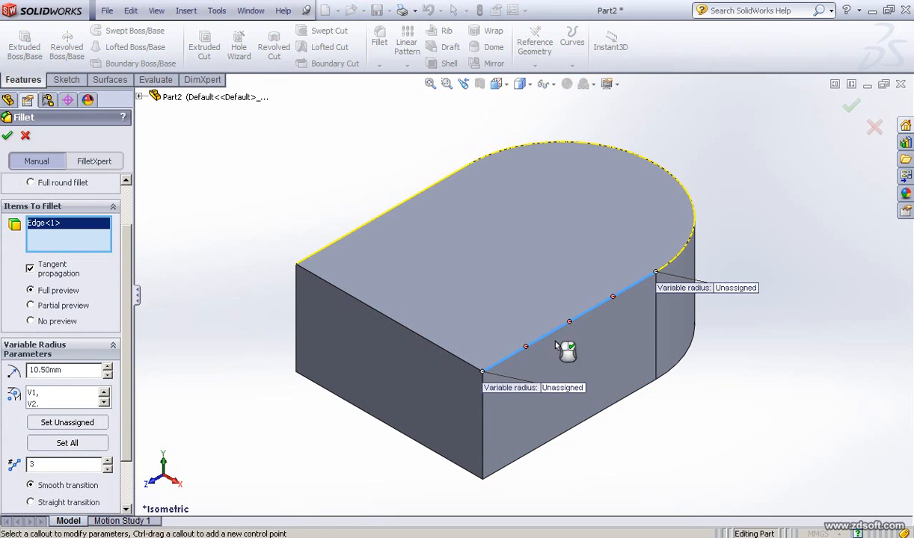
pyautogui.moveTo(126, 370); pyautogui.dragTo(121, 414)
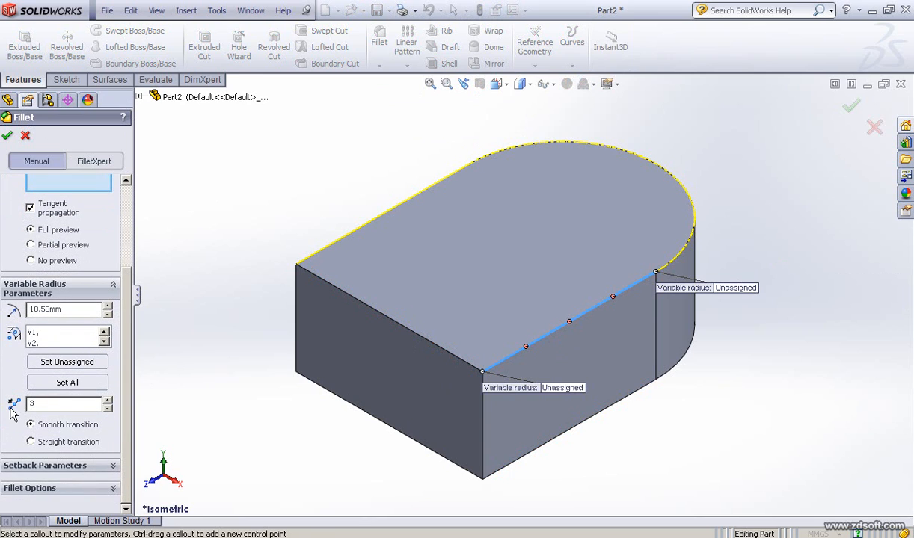
pyautogui.click(107, 410)
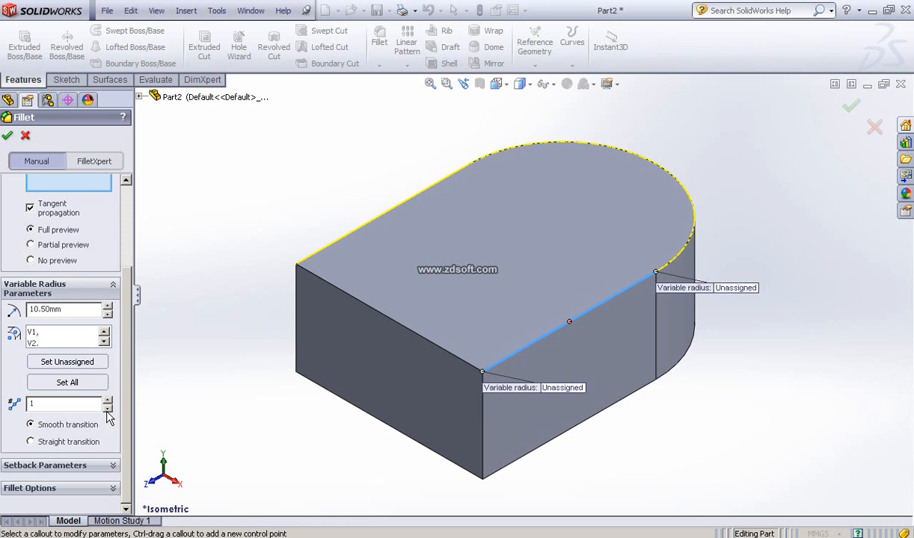
pyautogui.click(106, 413)
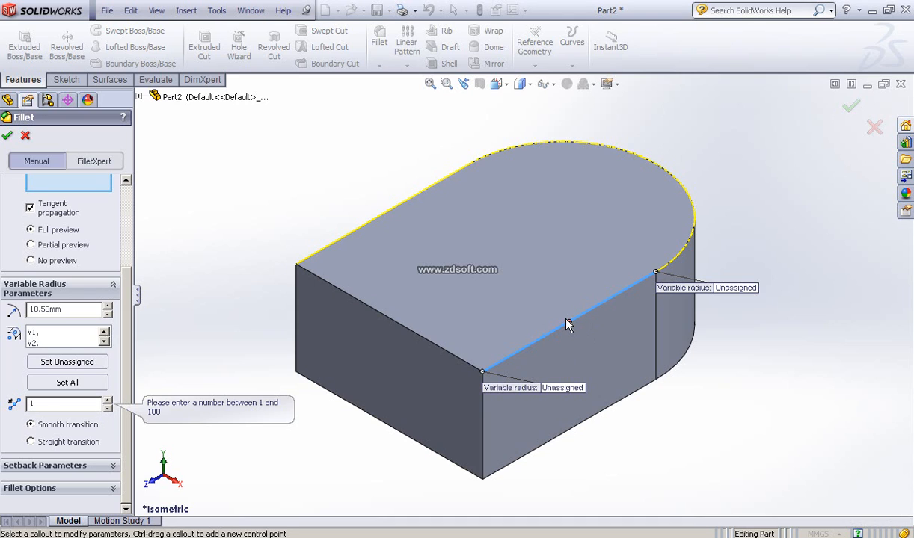
# Add both rounded-end arcs and the far straight long edge of the top face to the variable radius fillet.
pyautogui.click(676, 263)
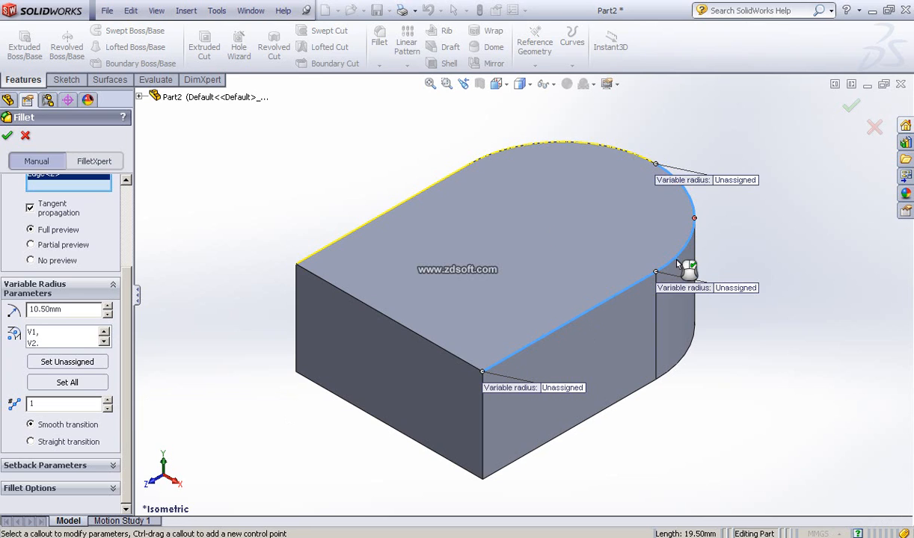
pyautogui.click(590, 148)
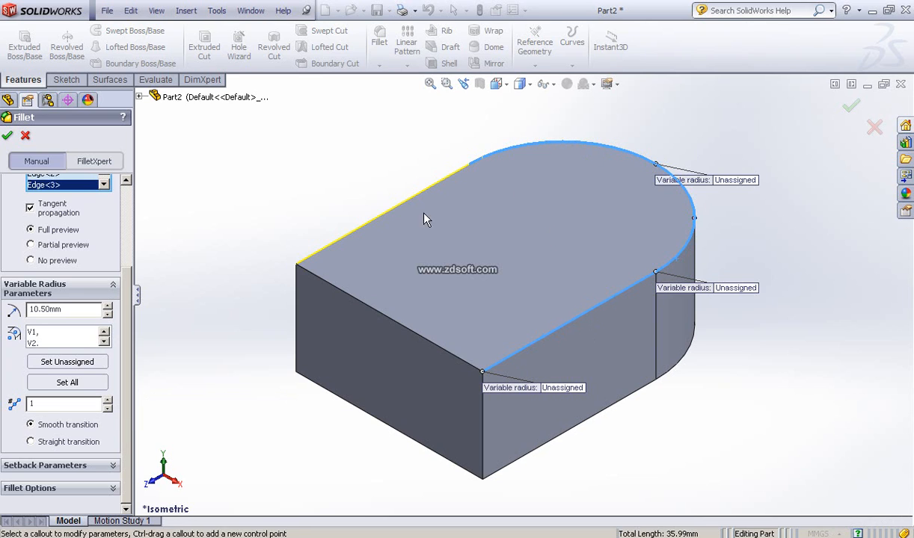
pyautogui.click(359, 235)
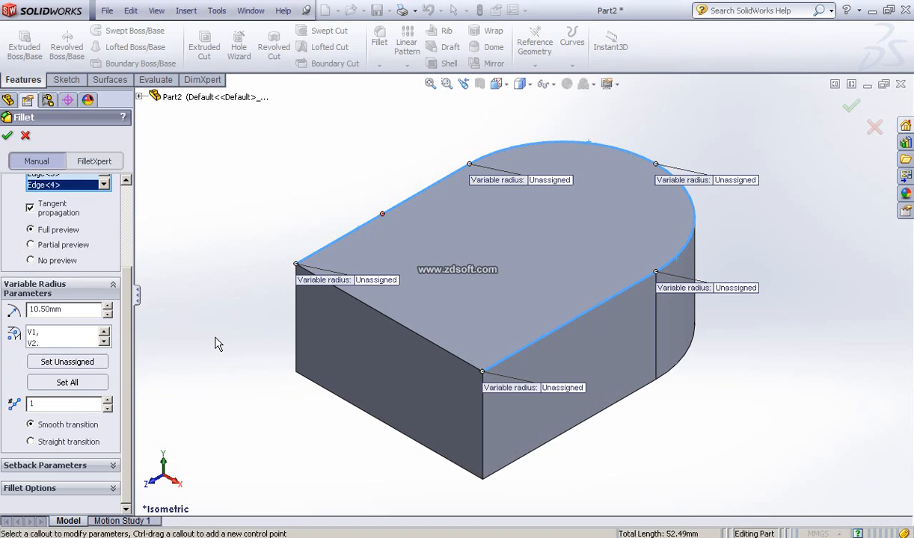
pyautogui.scroll(3, 127, 196)
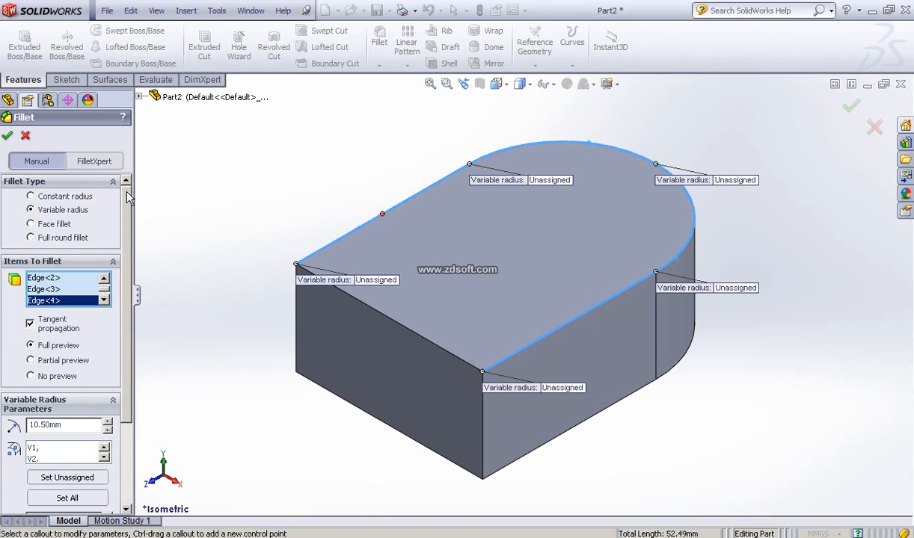
# Set the variable radius to 10.5 mm at the near edge's flat-end corner and 5 mm where that edge meets the rounded end.
pyautogui.click(562, 389)
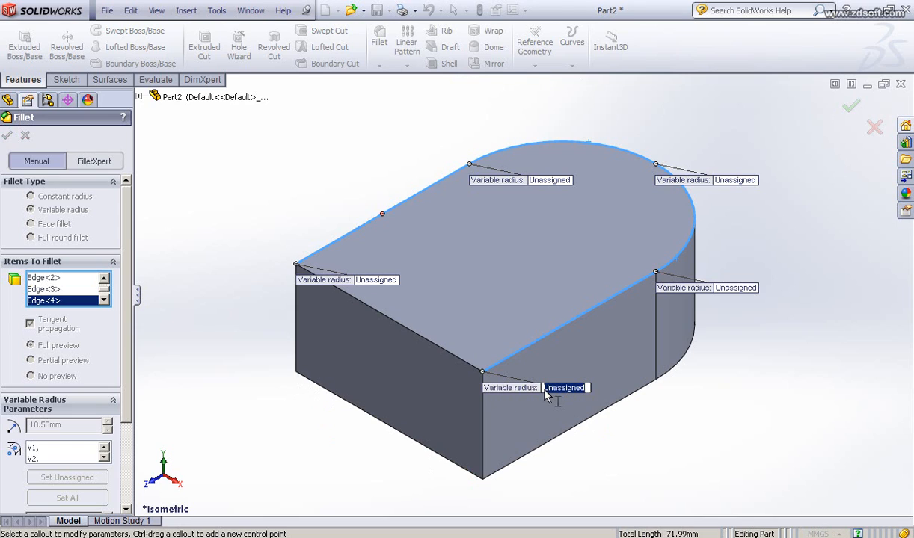
pyautogui.write('10.5')
pyautogui.press('Return')
pyautogui.click(737, 290)
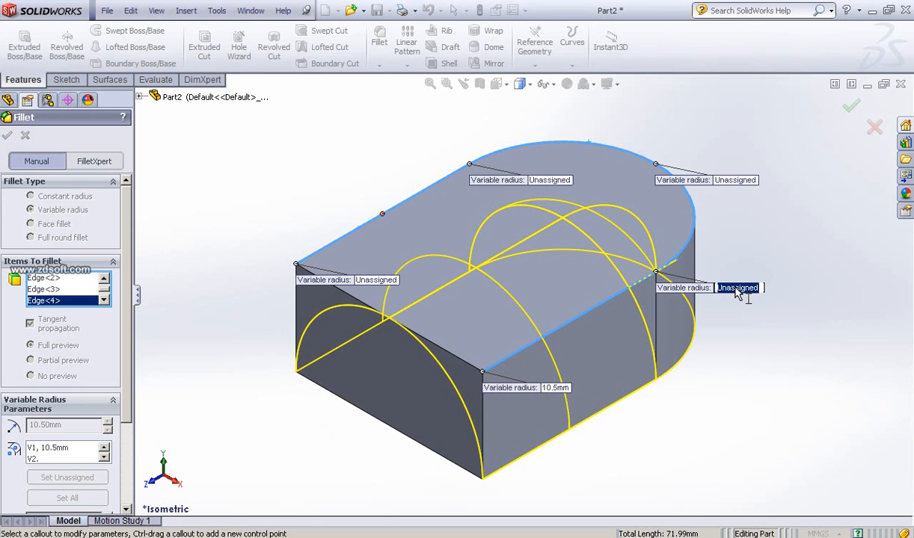
pyautogui.write('7')
pyautogui.press('Return')
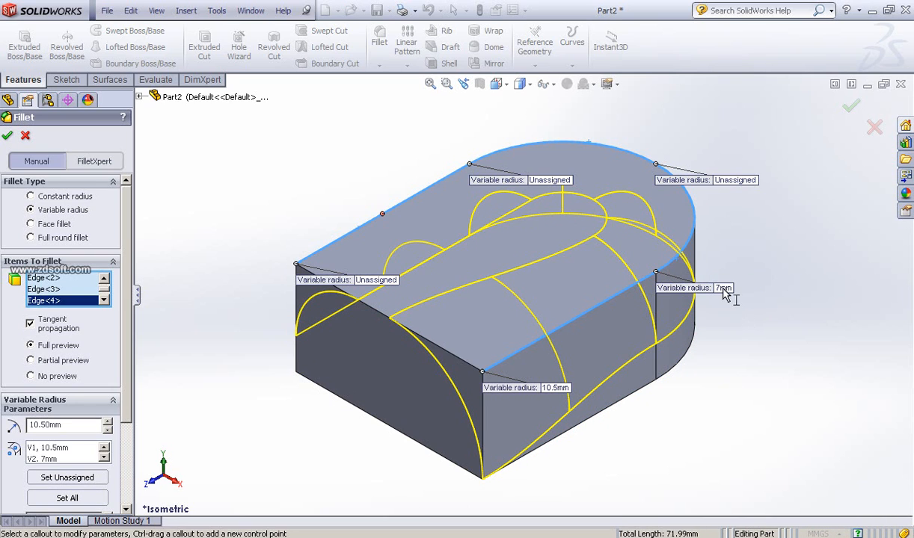
pyautogui.click(724, 290)
pyautogui.write('5')
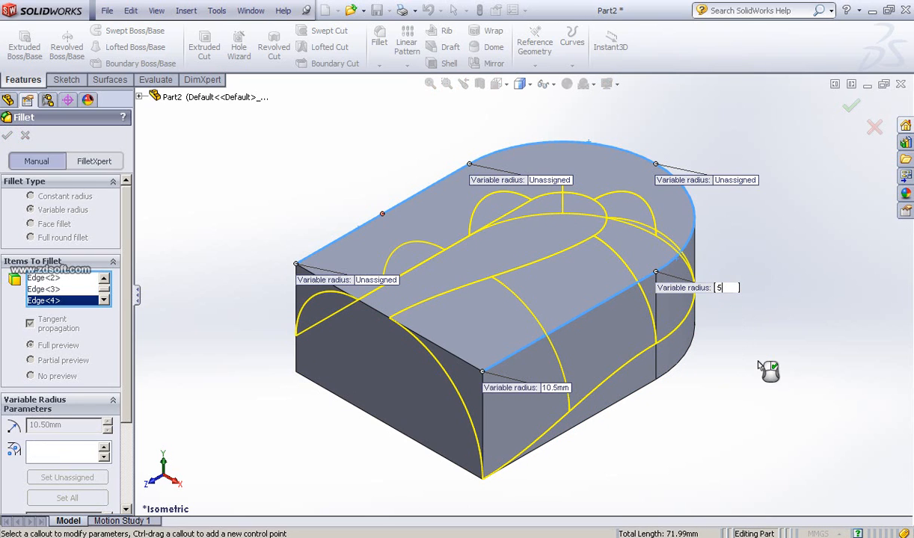
pyautogui.press('Return')
# Set the variable radius to 2 mm at the point between the two arcs and 5 mm where the far straight edge begins.
pyautogui.click(735, 182)
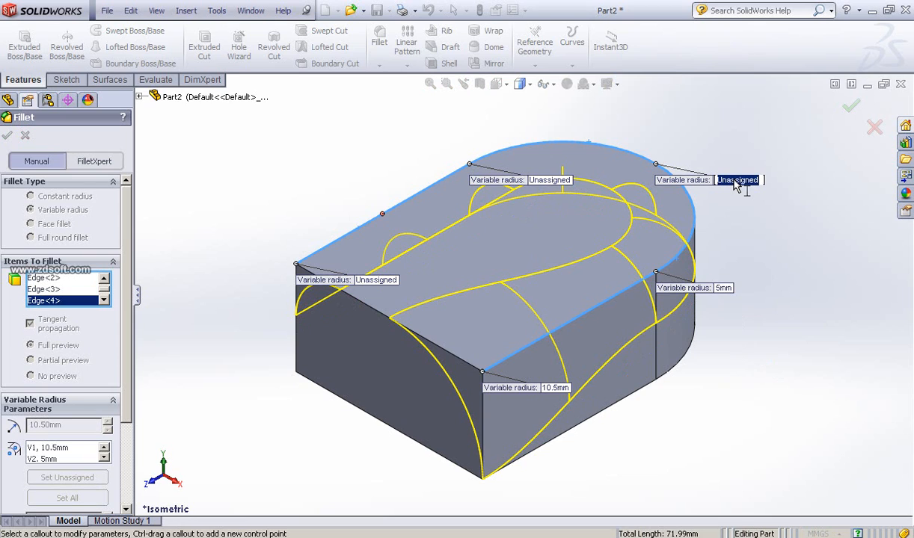
pyautogui.write('2')
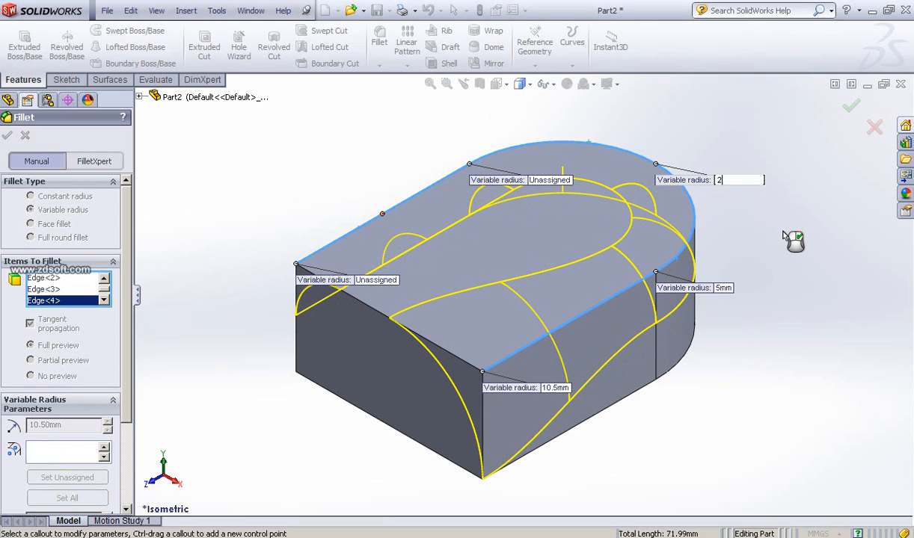
pyautogui.press('Return')
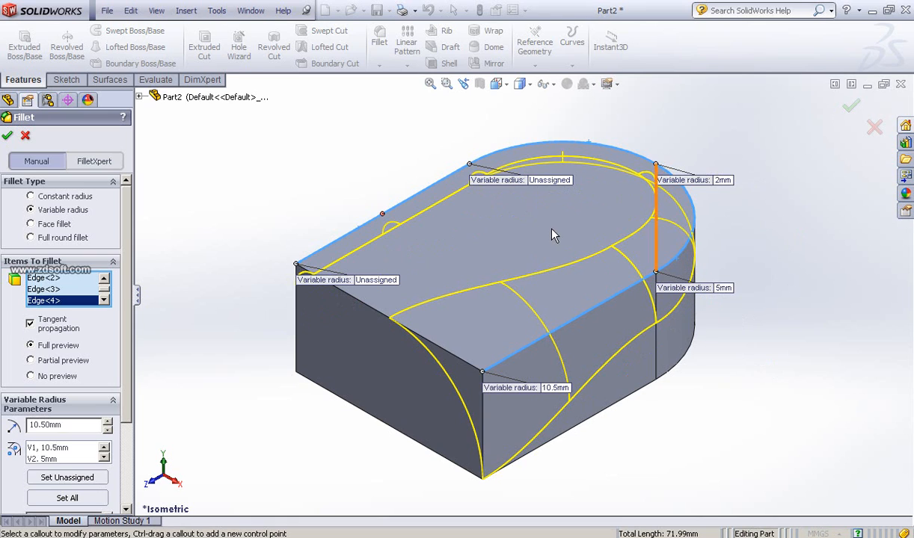
pyautogui.click(553, 181)
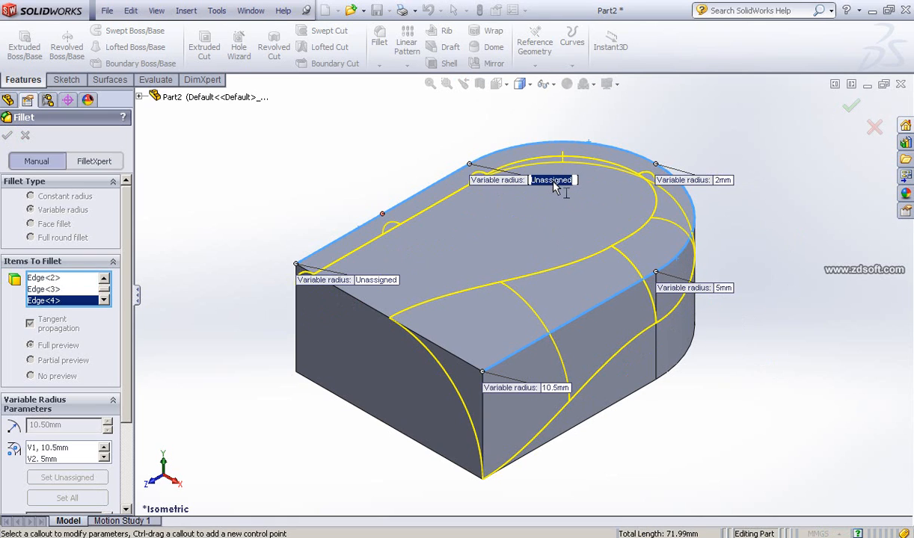
pyautogui.write('5')
pyautogui.press('Return')
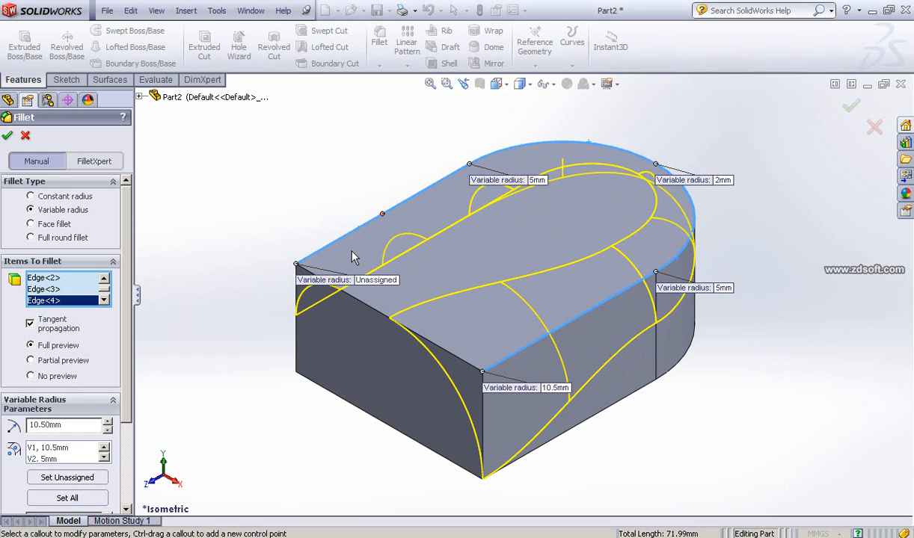
# Set the variable radius to 10.5 mm at the far edge's flat-end corner and apply the fillet.
pyautogui.click(373, 282)
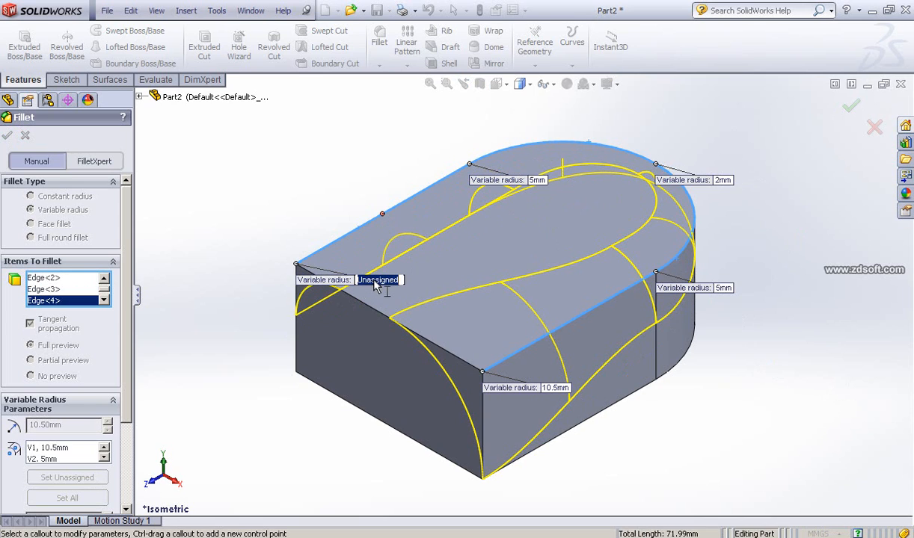
pyautogui.write('10.5')
pyautogui.press('Return')
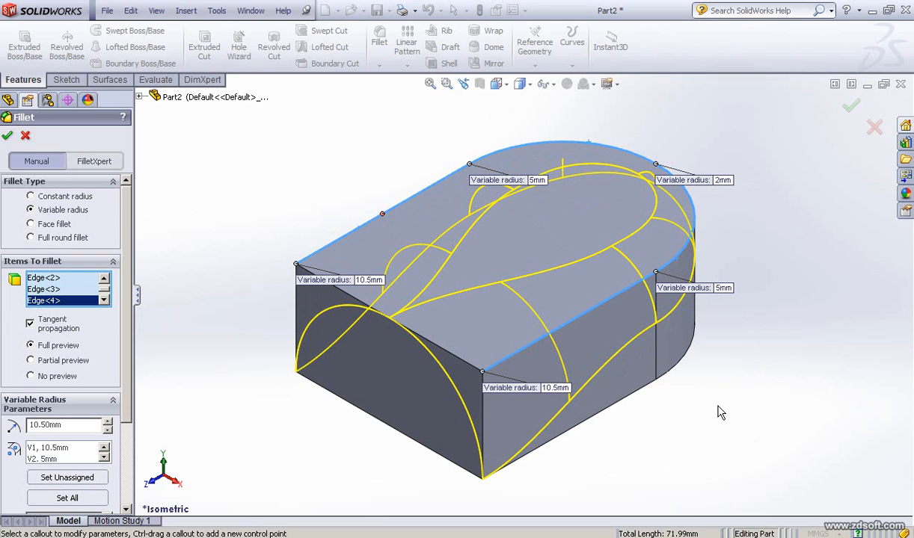
pyautogui.moveTo(715, 410); pyautogui.dragTo(701, 412, button='middle')
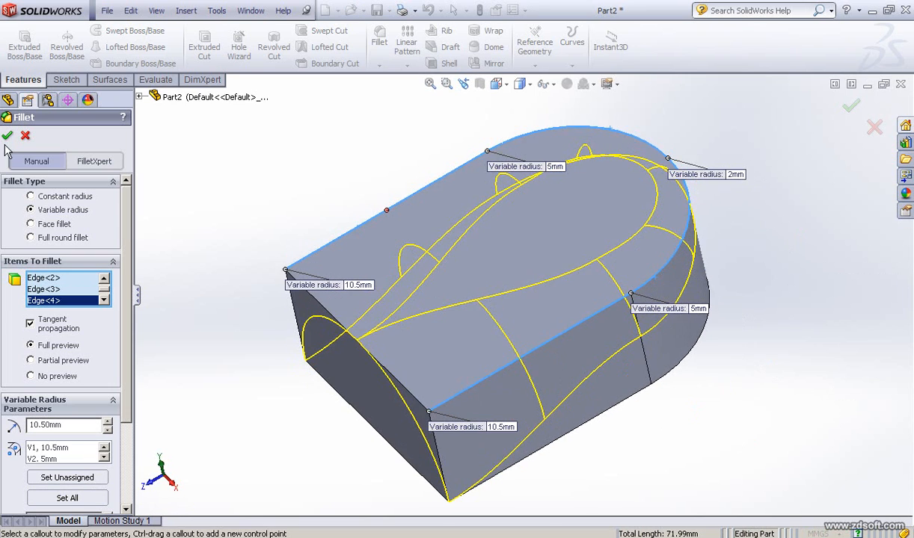
pyautogui.click(8, 138)
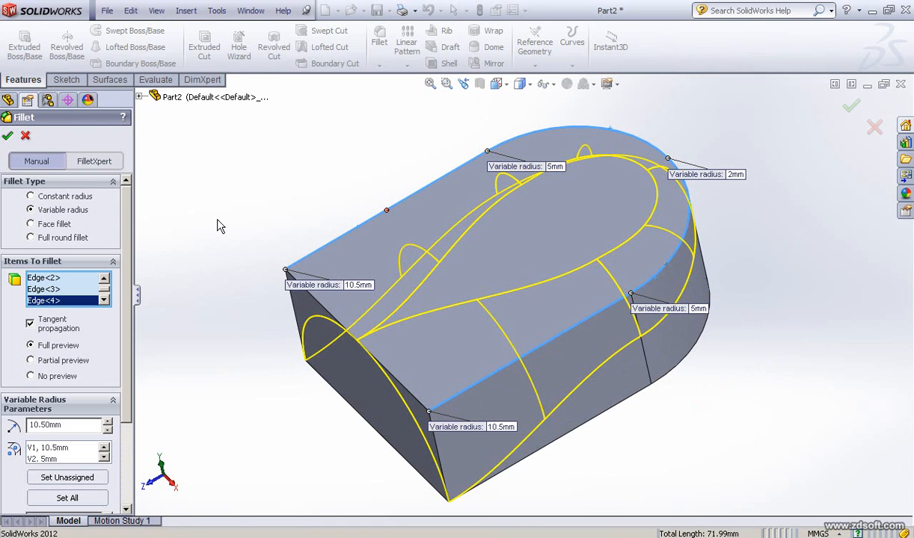
pyautogui.moveTo(238, 255); pyautogui.dragTo(310, 217, button='middle')
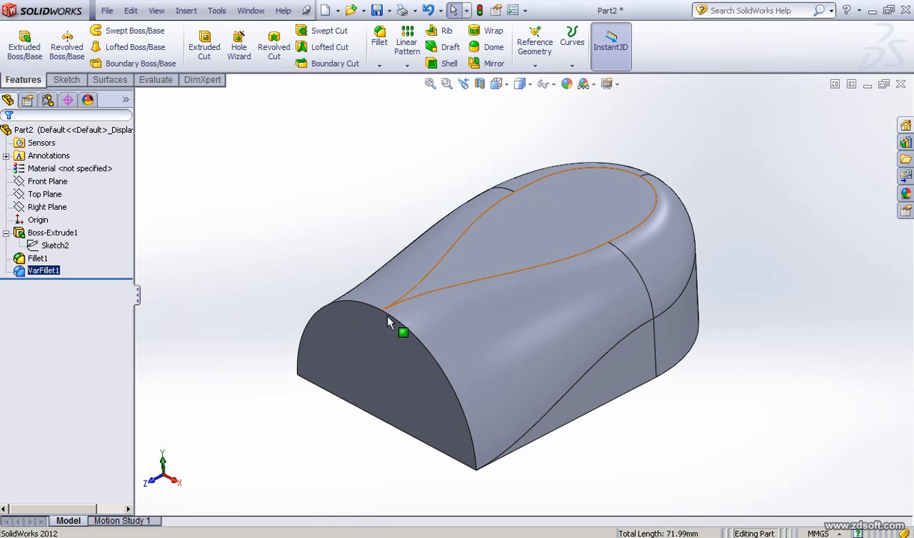
# Close Part2 without saving and return to the left-gear-connector part.
pyautogui.click(900, 84)
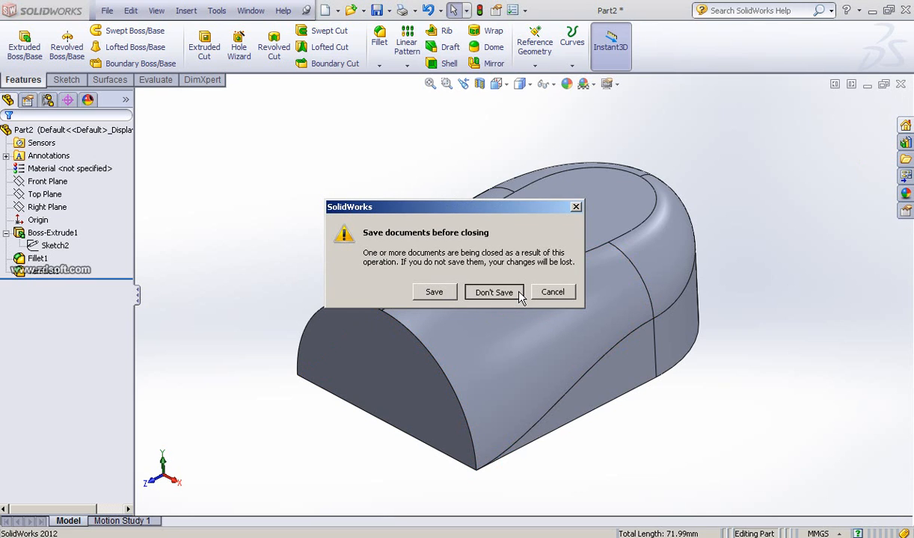
pyautogui.click(521, 294)
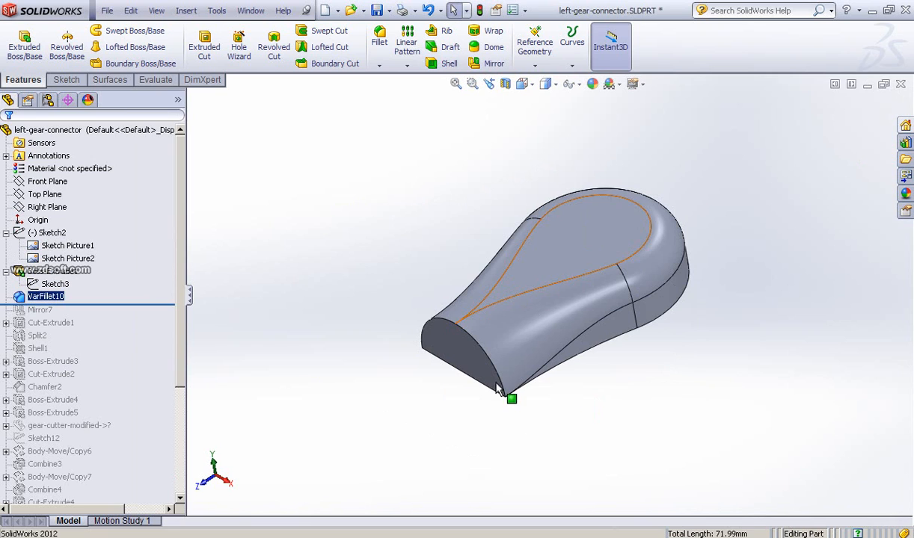
pyautogui.moveTo(507, 398); pyautogui.dragTo(616, 310, button='middle')
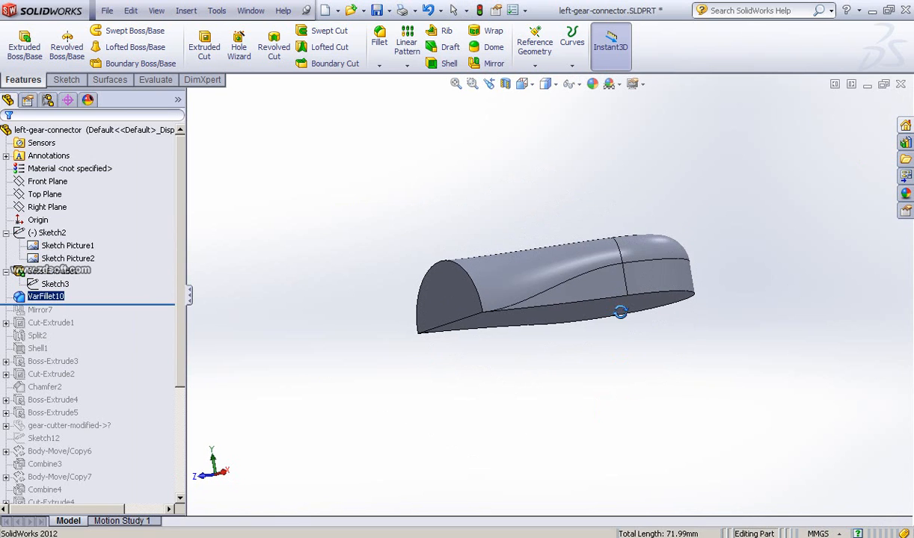
# Roll the feature history forward past Mirror7 to inspect the mirrored body, and roll it back to just after VarFillet10.
pyautogui.moveTo(147, 307); pyautogui.dragTo(153, 317)
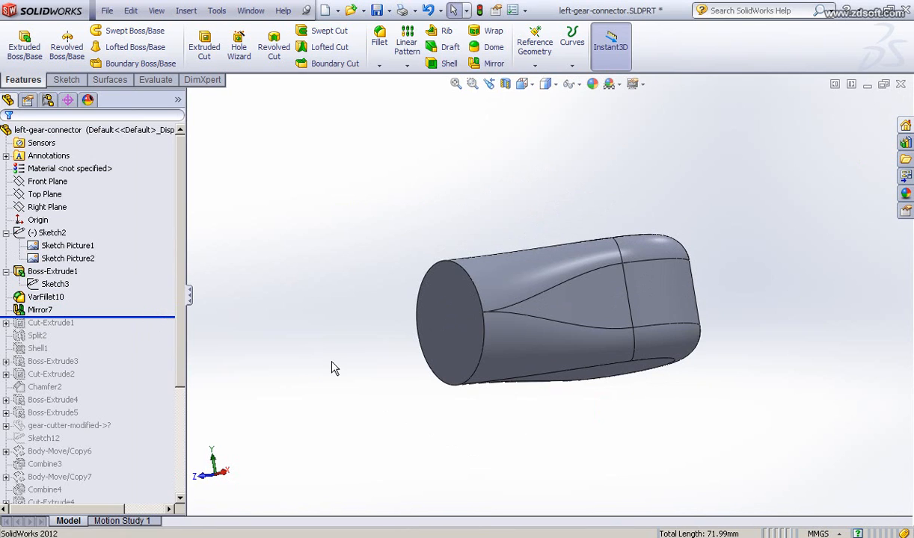
pyautogui.moveTo(292, 187); pyautogui.dragTo(301, 222, button='middle')
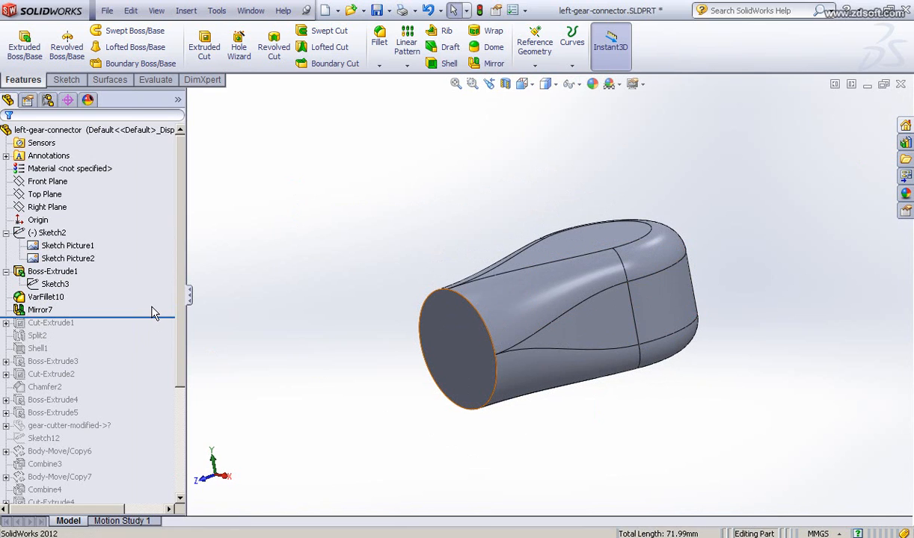
pyautogui.moveTo(154, 317); pyautogui.dragTo(160, 304)
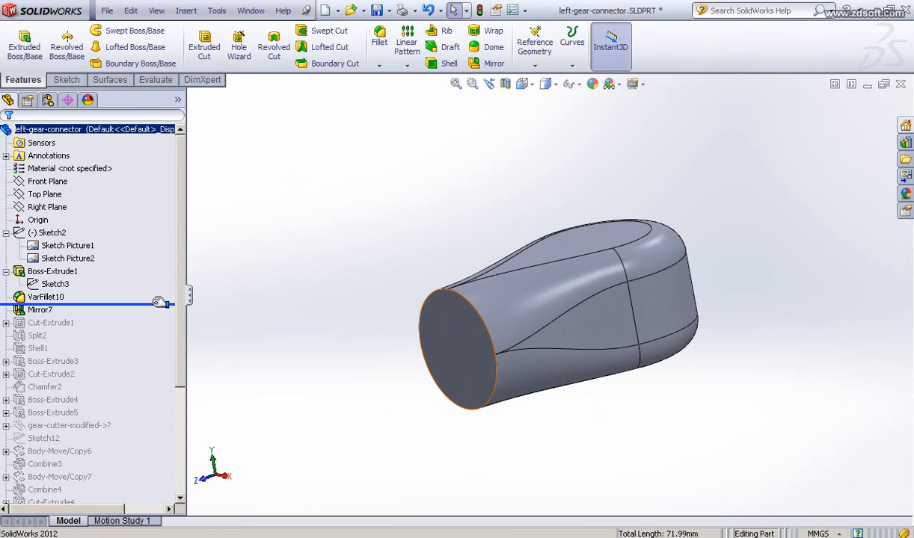
pyautogui.moveTo(611, 343); pyautogui.dragTo(663, 320, button='middle')
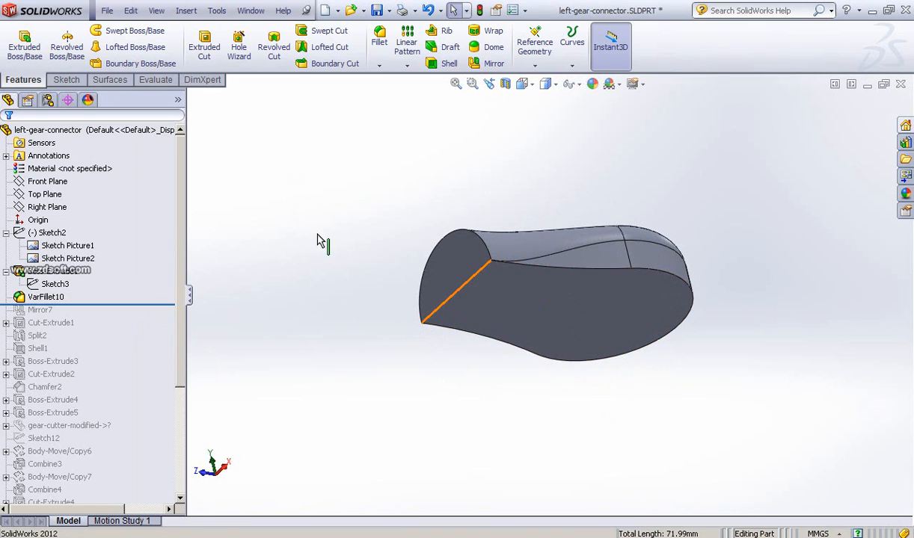
pyautogui.moveTo(320, 245); pyautogui.dragTo(222, 309, button='middle')
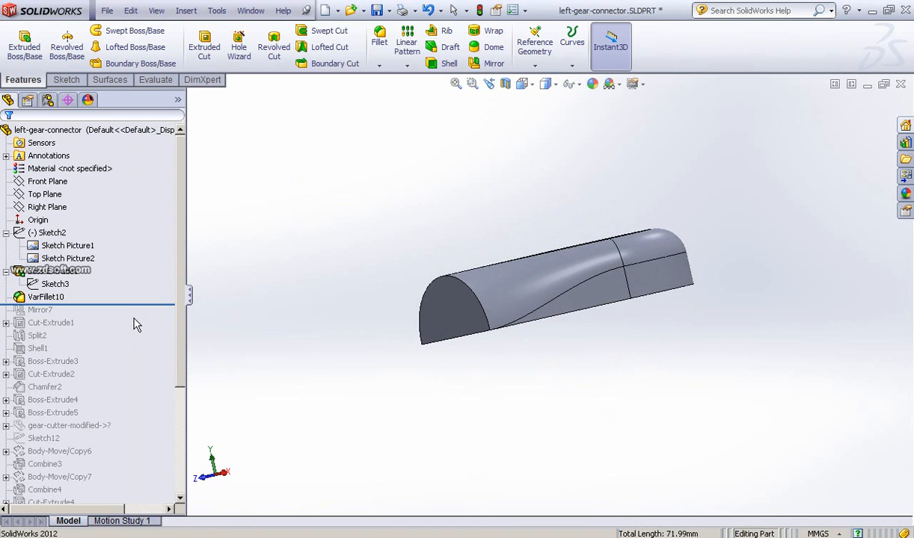
# Roll the feature history forward past Mirror7 and Cut-Extrude1 to bring back the mirrored body with its end cutout.
pyautogui.moveTo(142, 305); pyautogui.dragTo(134, 317)
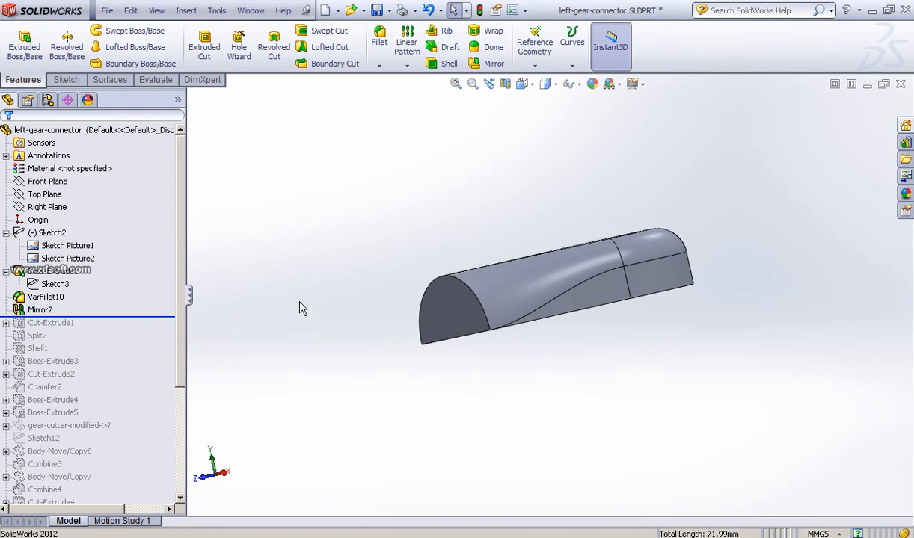
pyautogui.moveTo(371, 224); pyautogui.dragTo(379, 236, button='middle')
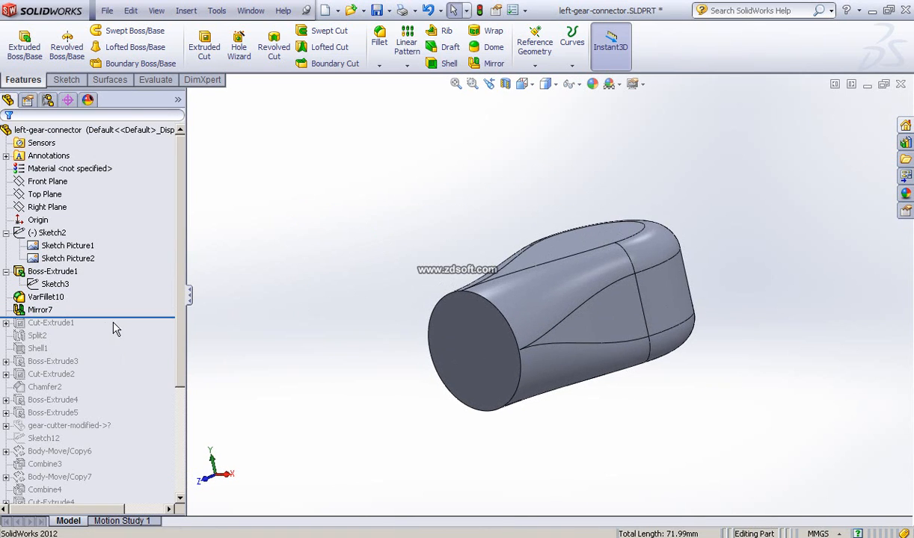
pyautogui.moveTo(127, 318)
pyautogui.mouseDown()
pyautogui.moveTo(135, 329)
pyautogui.moveTo(127, 327)
pyautogui.mouseUp()
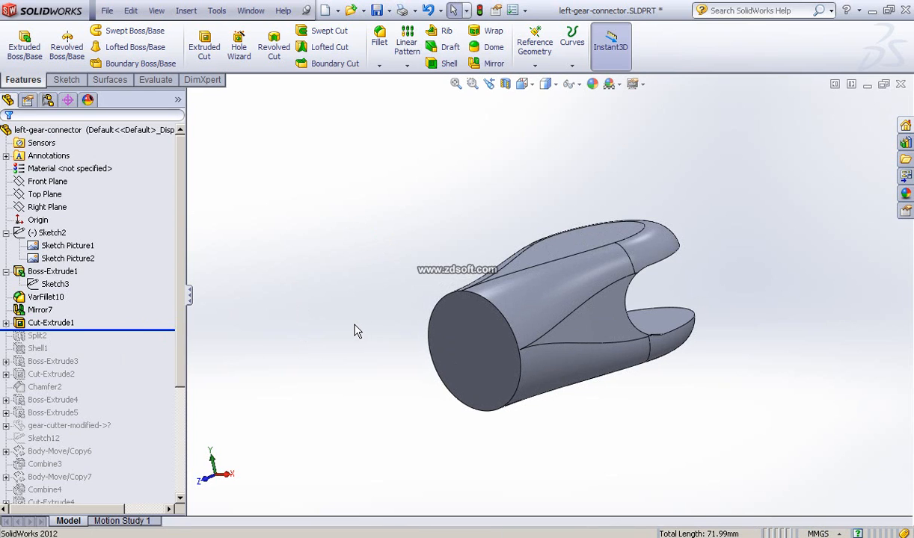
pyautogui.moveTo(774, 276); pyautogui.dragTo(718, 258, button='middle')
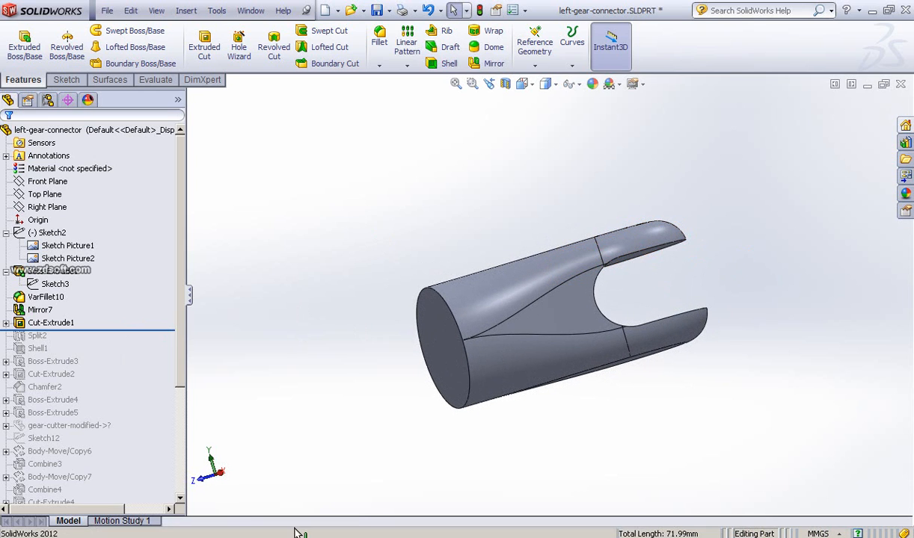
# Switch to IrfanView, browse the reference photos of the real connector from image 2 to image 5, and return to SolidWorks.
pyautogui.hotkey('alt', 'Tab')
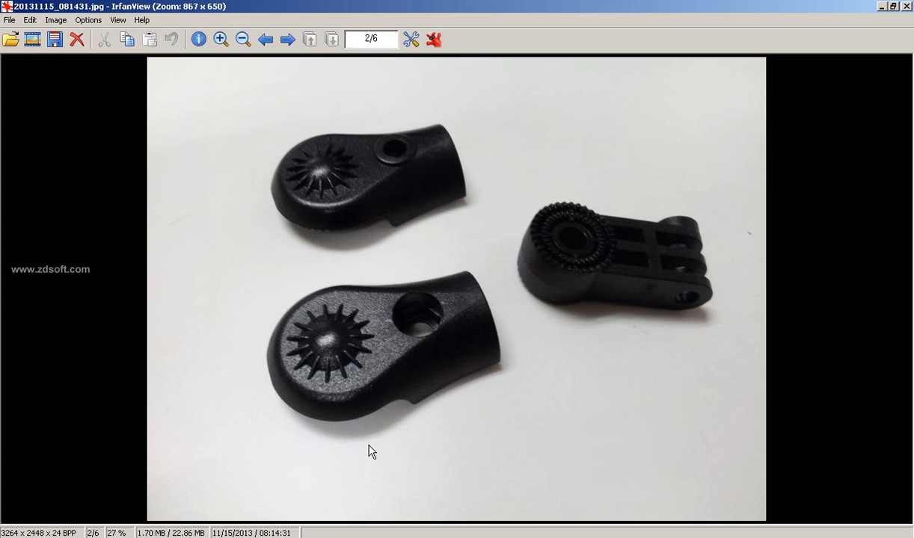
pyautogui.click(287, 38)
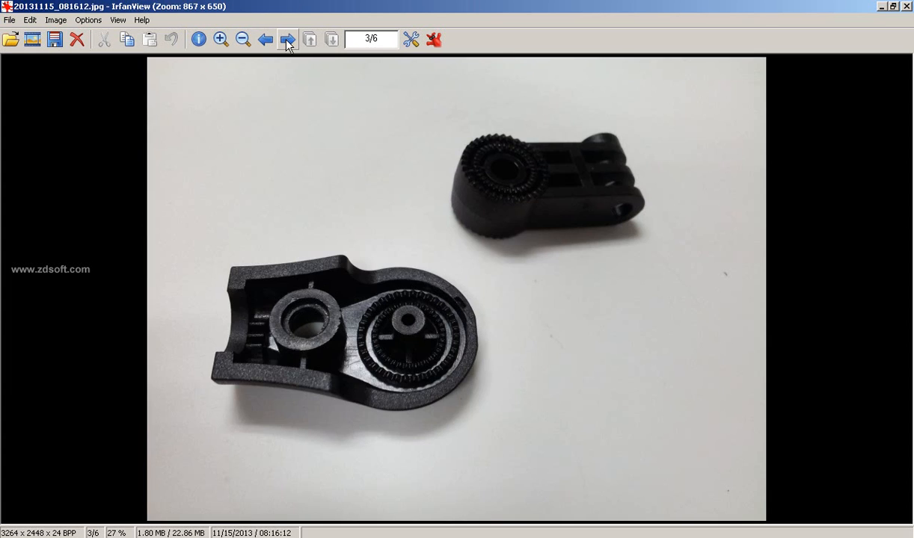
pyautogui.click(287, 39)
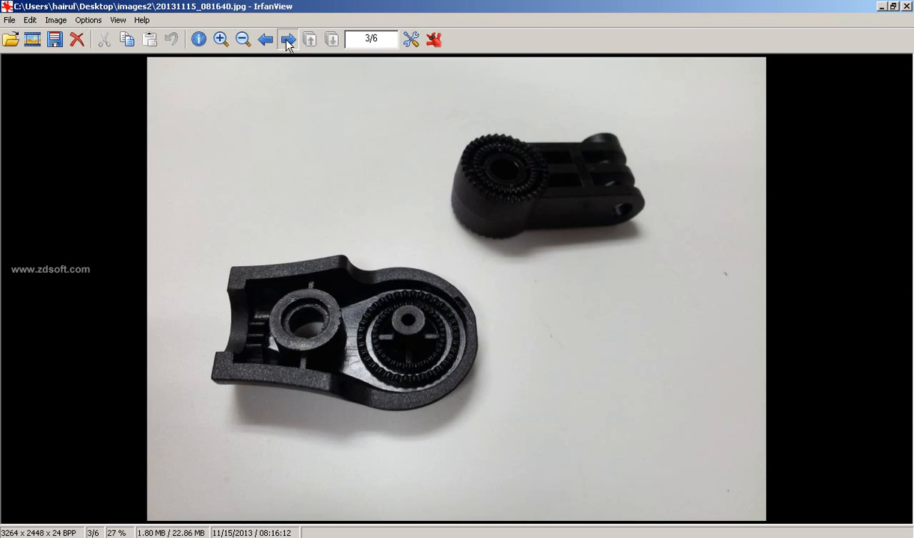
pyautogui.click(286, 41)
pyautogui.click(286, 40)
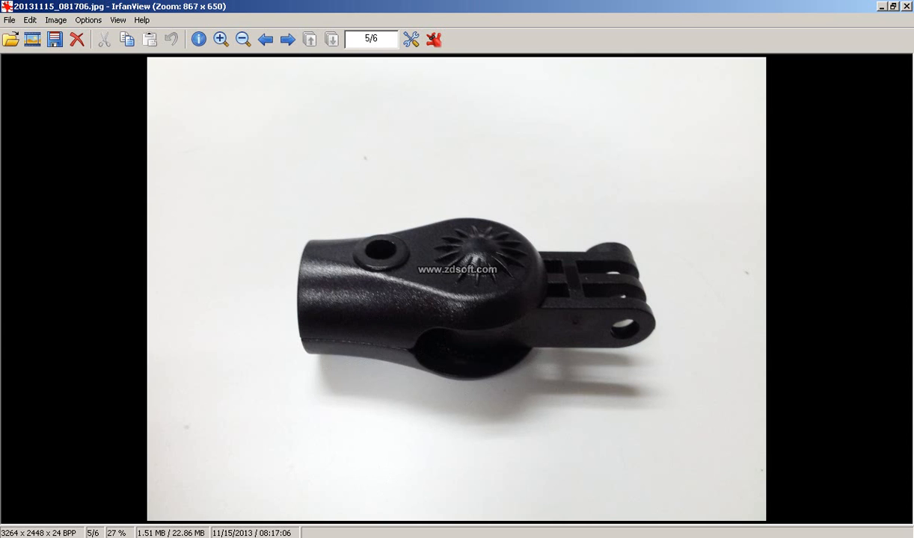
pyautogui.hotkey('alt', 'Tab')
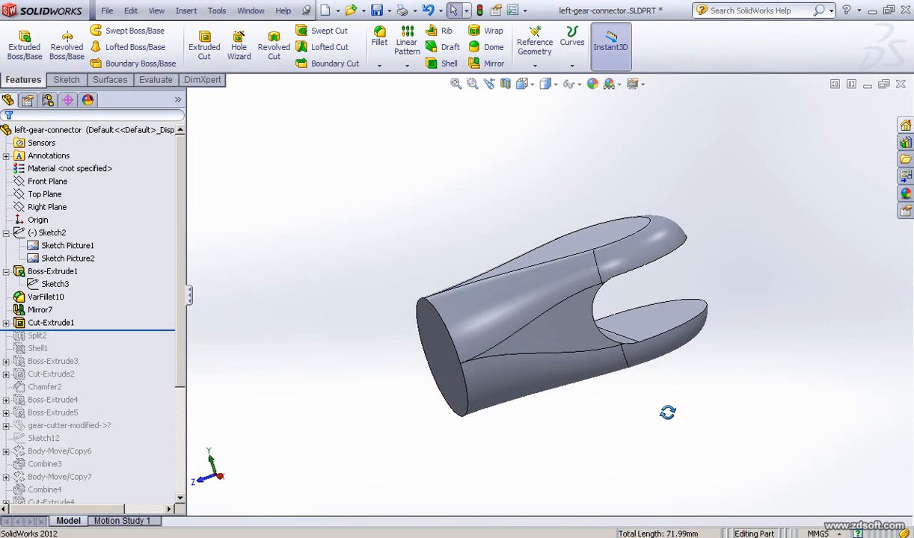
# Open Sketch7 under Cut-Extrude1 to examine the slot profile and its dimensions, and exit the sketch without editing it.
pyautogui.click(6, 323)
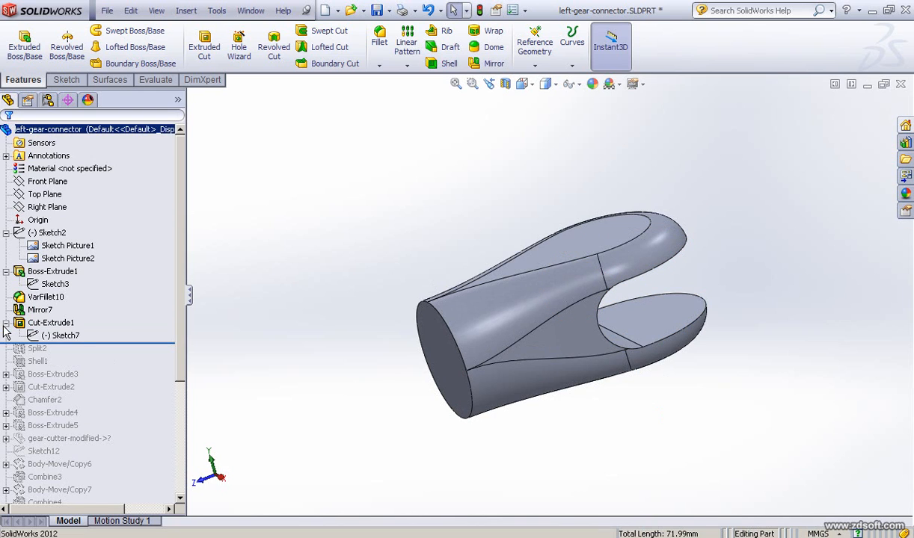
pyautogui.click(67, 336)
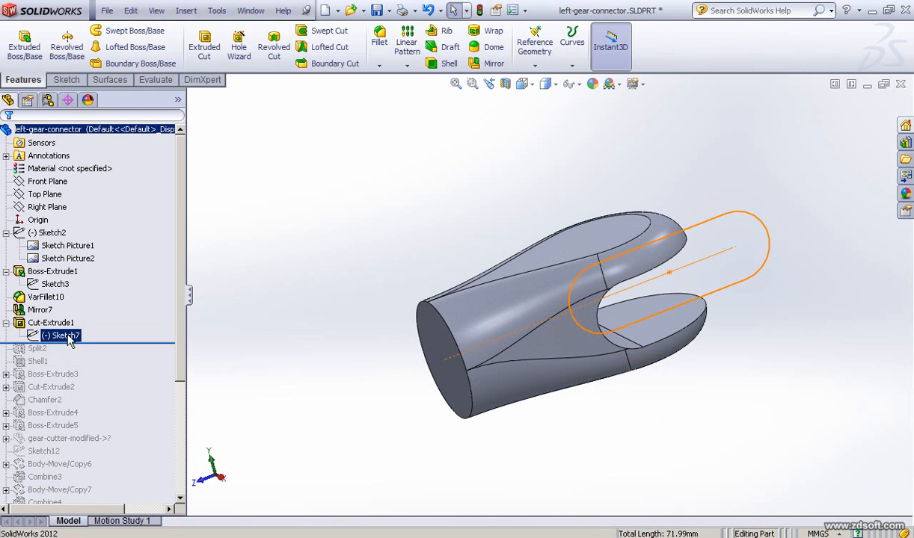
pyautogui.click(80, 290)
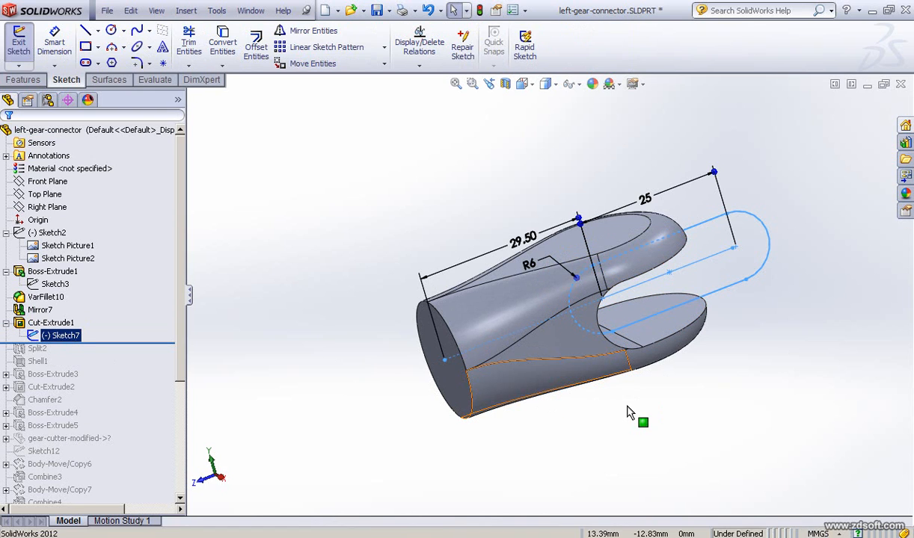
pyautogui.moveTo(626, 407)
pyautogui.mouseDown(button='middle')
pyautogui.moveTo(618, 406)
pyautogui.moveTo(666, 424)
pyautogui.moveTo(643, 415)
pyautogui.mouseUp(button='middle')
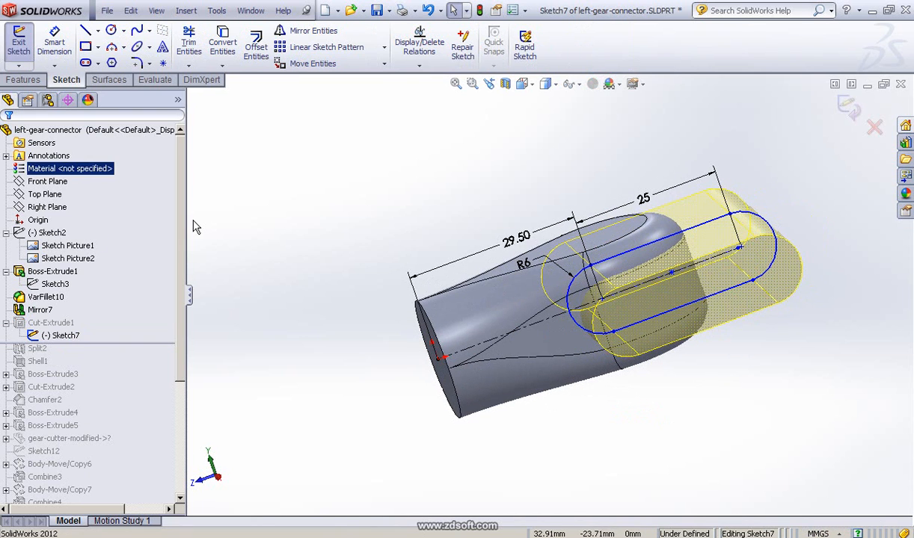
pyautogui.click(847, 107)
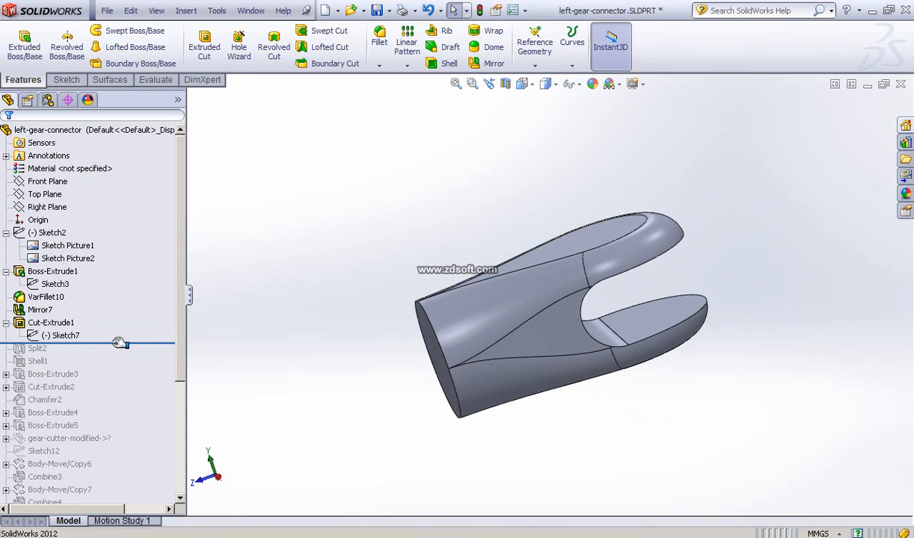
# Roll the feature history forward past Split2 and review how it splits the body with the Top Plane.
pyautogui.moveTo(120, 344); pyautogui.dragTo(117, 353)
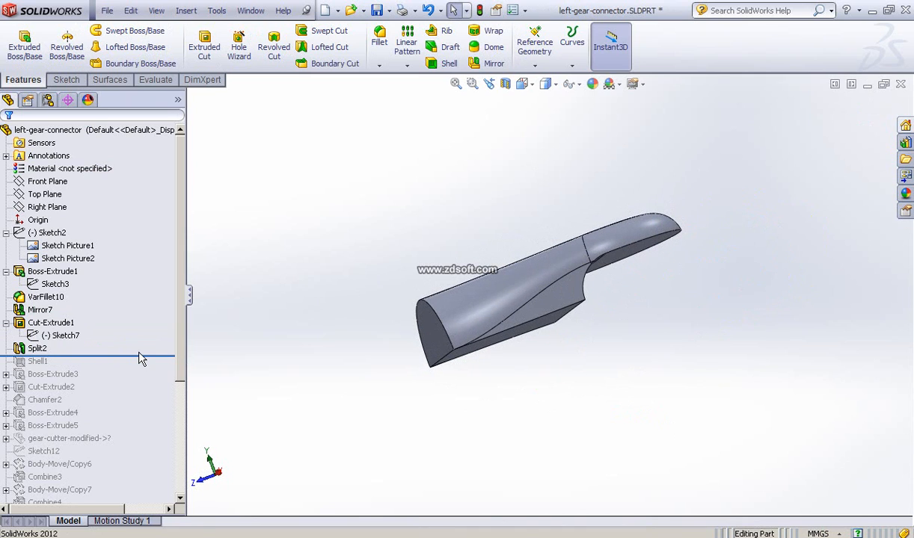
pyautogui.click(25, 352)
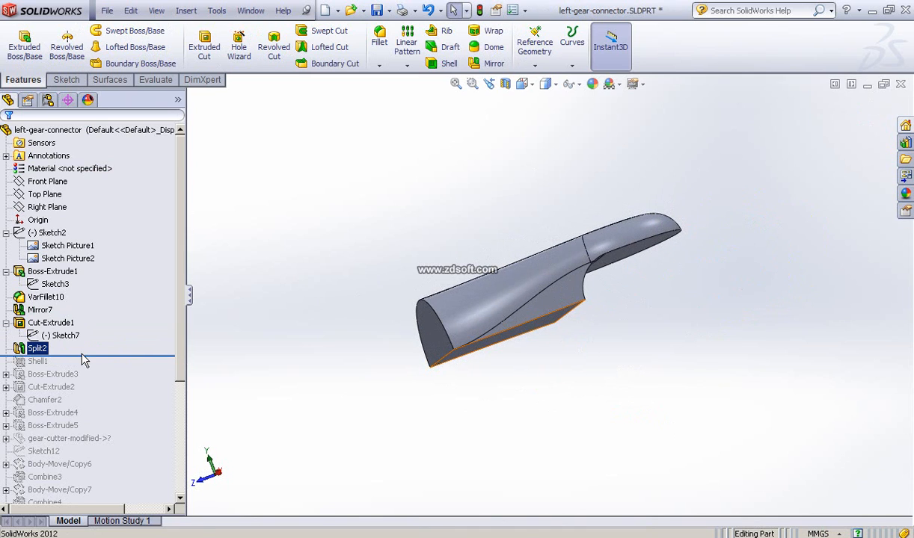
pyautogui.click(41, 316)
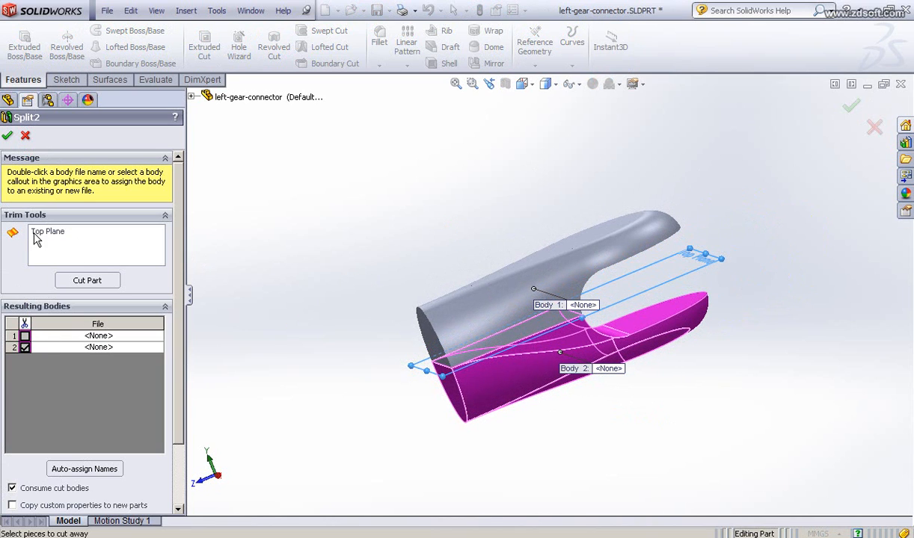
pyautogui.moveTo(357, 229); pyautogui.dragTo(334, 243, button='middle')
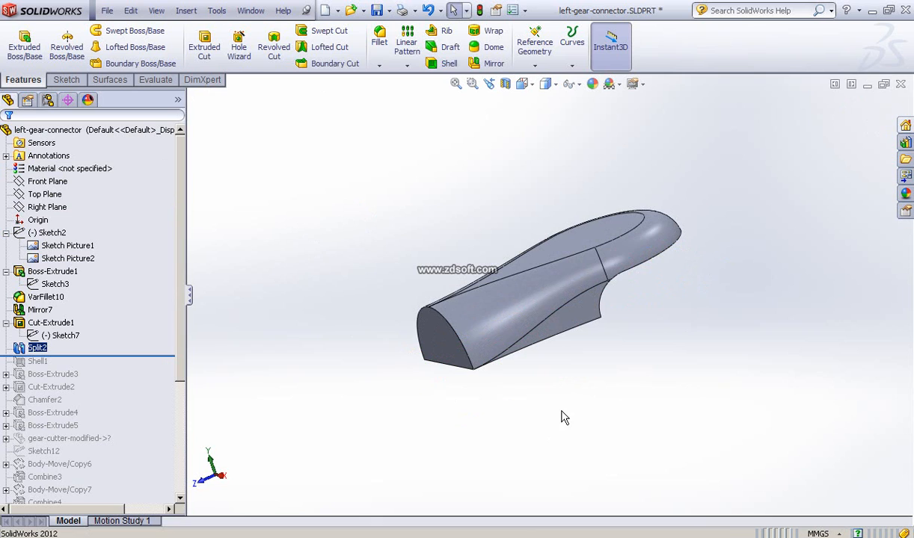
pyautogui.moveTo(564, 418); pyautogui.dragTo(619, 297, button='middle')
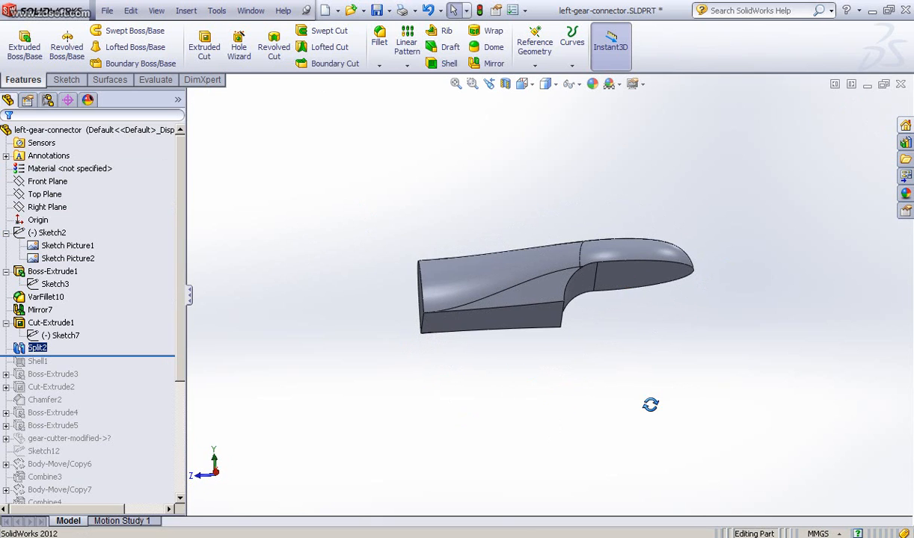
pyautogui.moveTo(650, 404); pyautogui.dragTo(692, 283, button='middle')
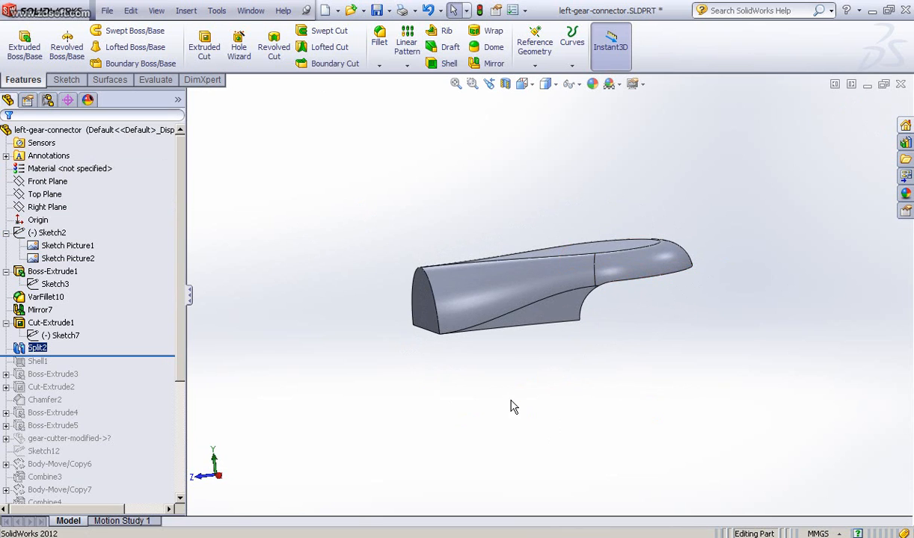
pyautogui.moveTo(514, 406); pyautogui.dragTo(457, 206, button='middle')
pyautogui.moveTo(338, 307); pyautogui.dragTo(382, 336, button='middle')
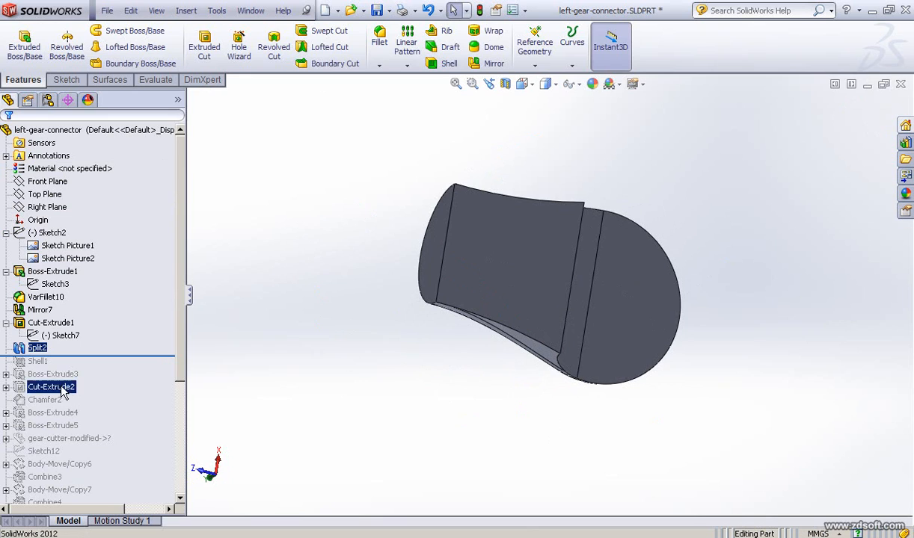
# Roll the feature history forward past Shell1 and review its wall thickness and the faces it removes.
pyautogui.moveTo(113, 356); pyautogui.dragTo(112, 367)
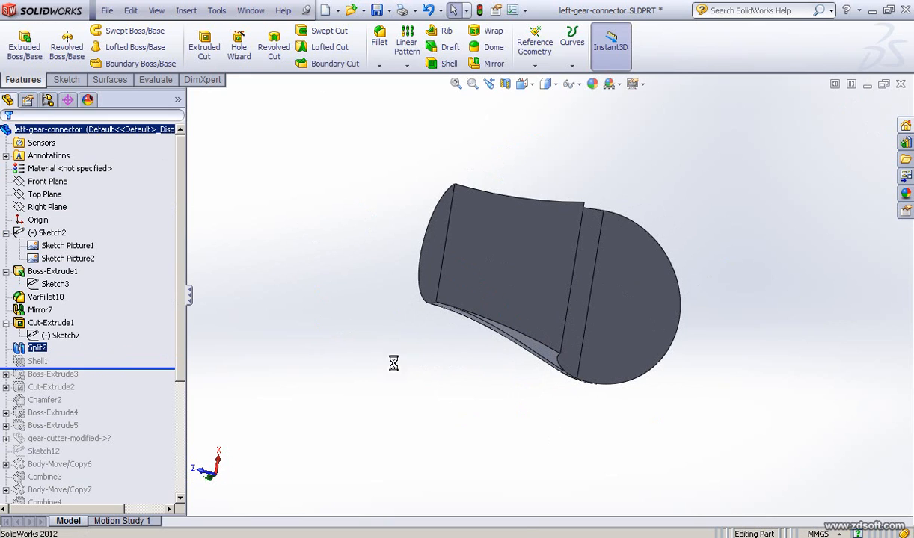
pyautogui.moveTo(348, 246); pyautogui.dragTo(331, 308, button='middle')
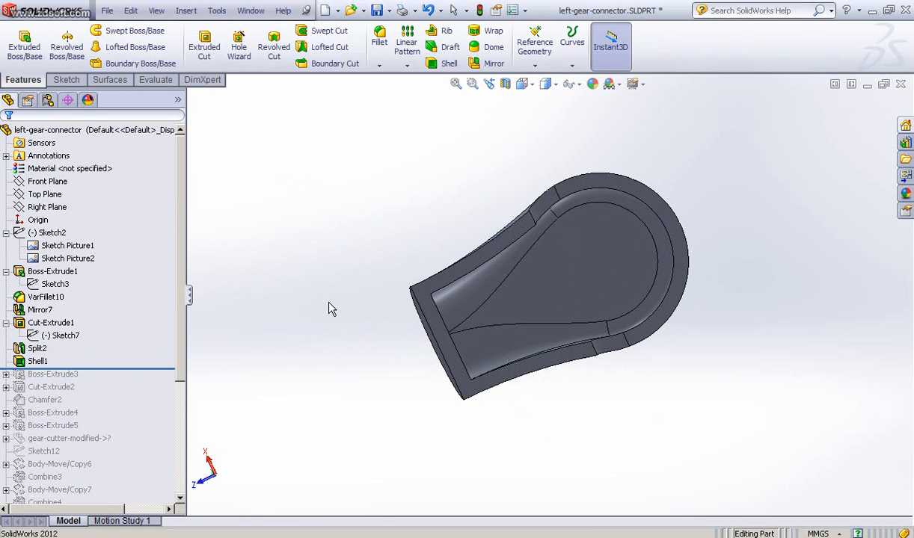
pyautogui.click(22, 358)
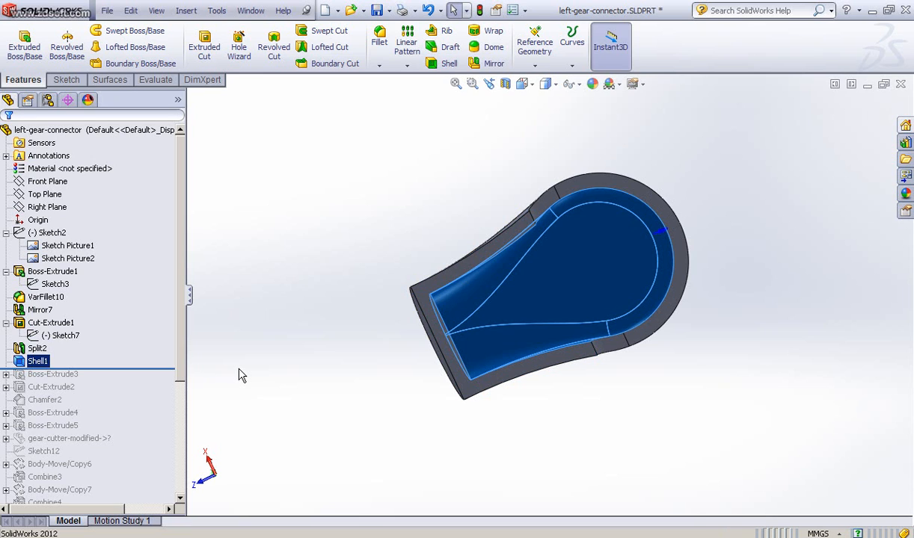
pyautogui.click(30, 361)
pyautogui.click(21, 334)
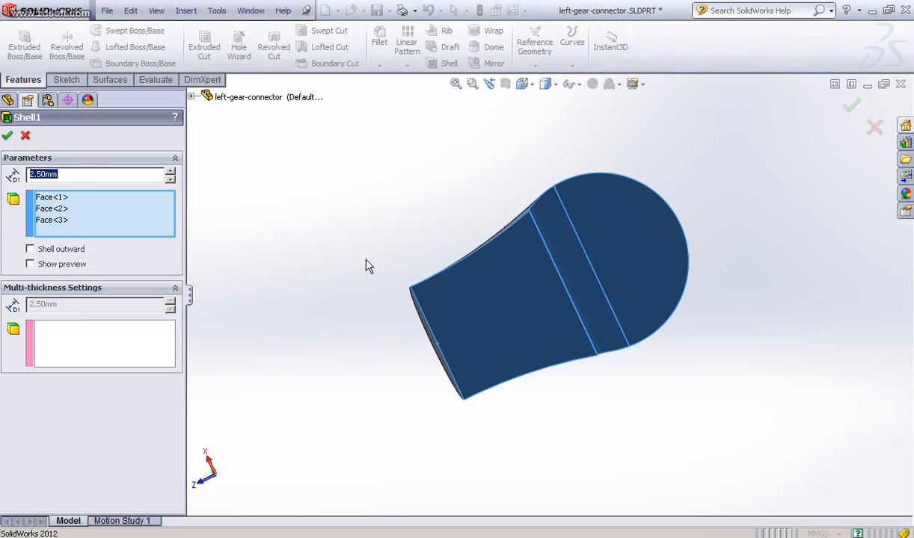
pyautogui.moveTo(323, 233); pyautogui.dragTo(334, 243, button='middle')
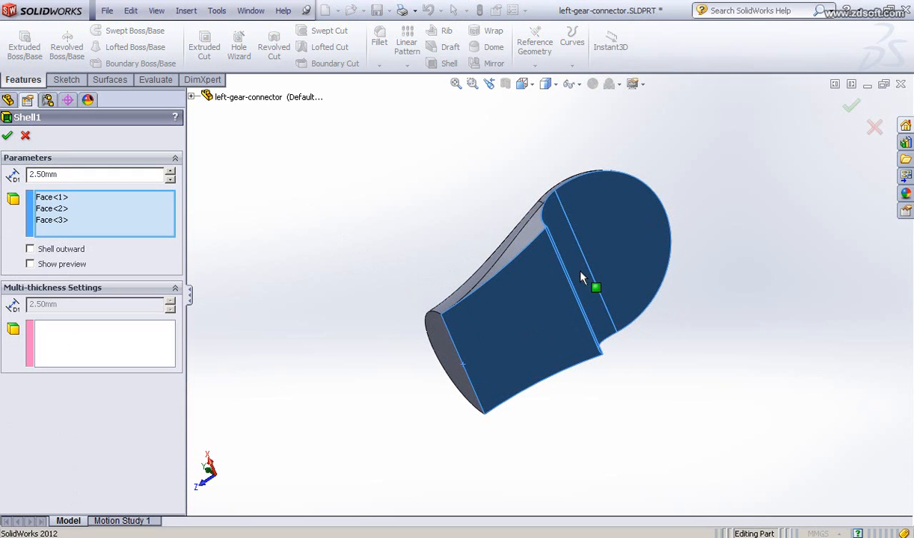
pyautogui.click(8, 136)
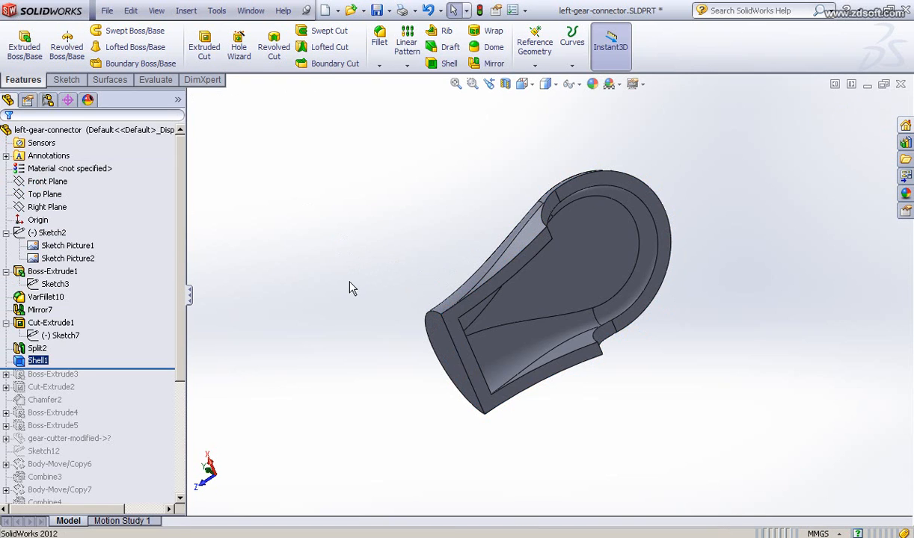
pyautogui.moveTo(612, 467); pyautogui.dragTo(587, 388, button='middle')
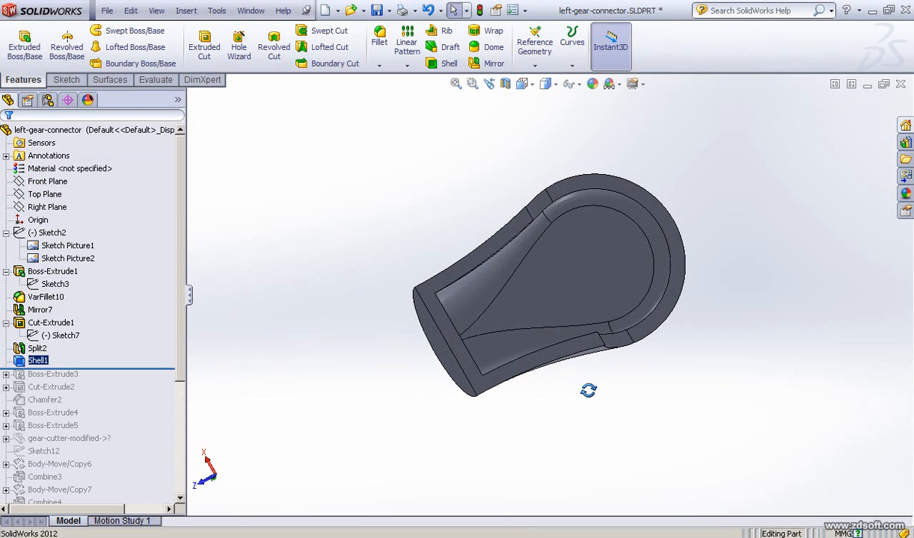
pyautogui.moveTo(576, 437)
pyautogui.mouseDown(button='middle')
pyautogui.moveTo(575, 391)
pyautogui.moveTo(606, 407)
pyautogui.moveTo(597, 379)
pyautogui.mouseUp(button='middle')
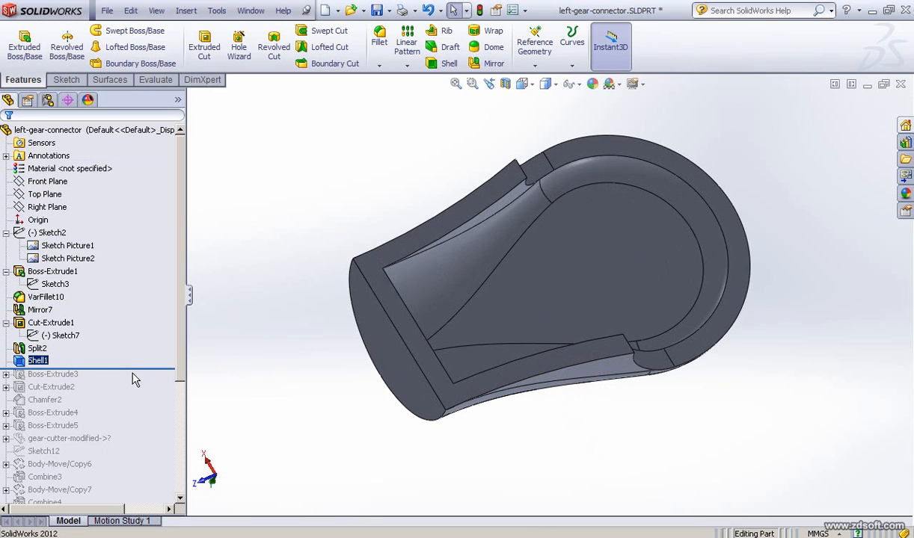
# Roll the feature history forward past Boss-Extrude3 and examine the concentric ring profile in its Sketch8.
pyautogui.moveTo(132, 374); pyautogui.dragTo(132, 380)
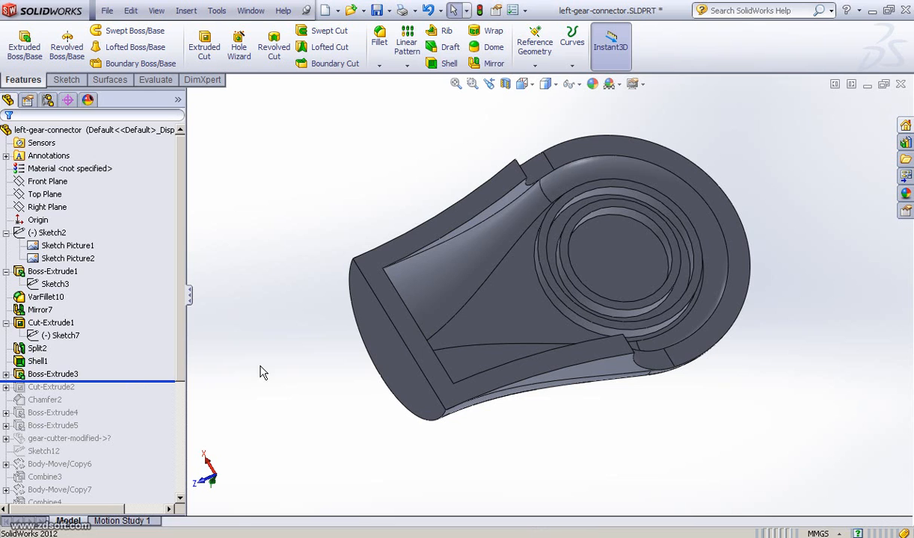
pyautogui.moveTo(676, 434); pyautogui.dragTo(644, 419, button='middle')
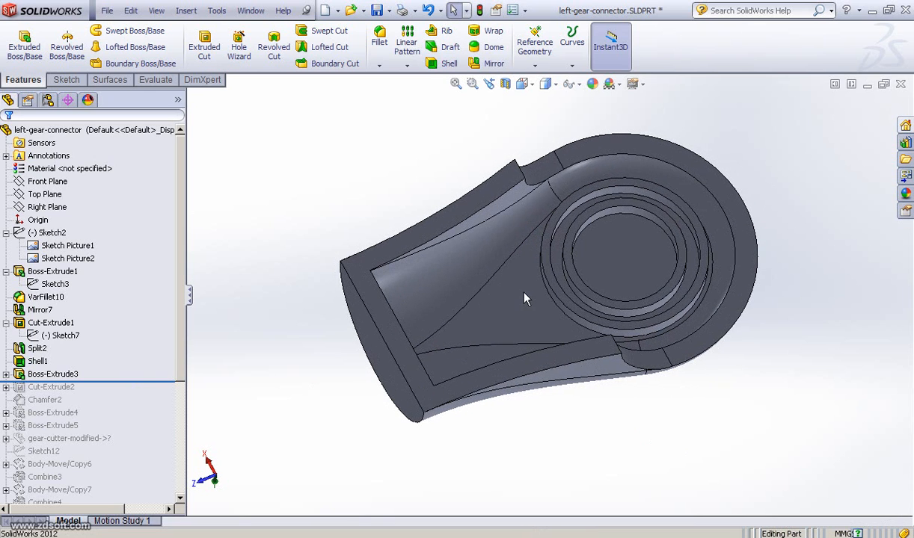
pyautogui.click(6, 374)
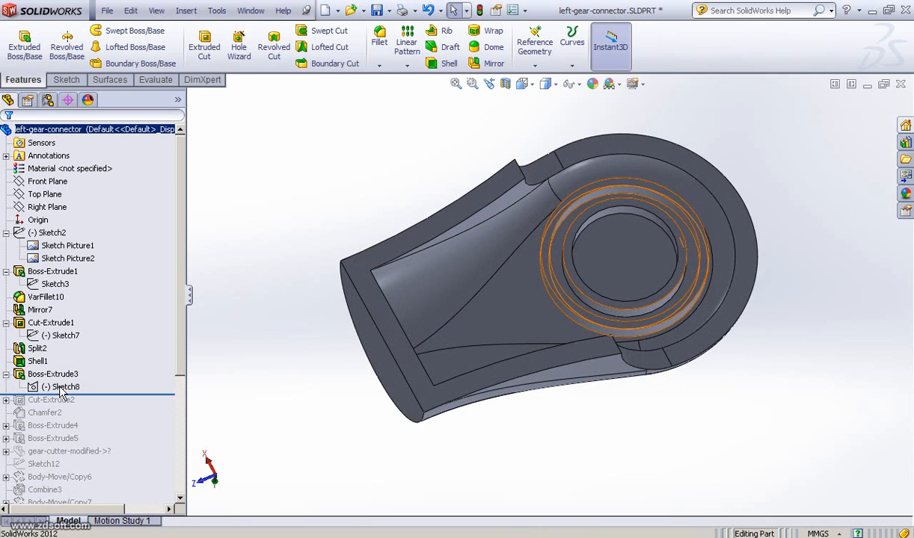
pyautogui.click(51, 388)
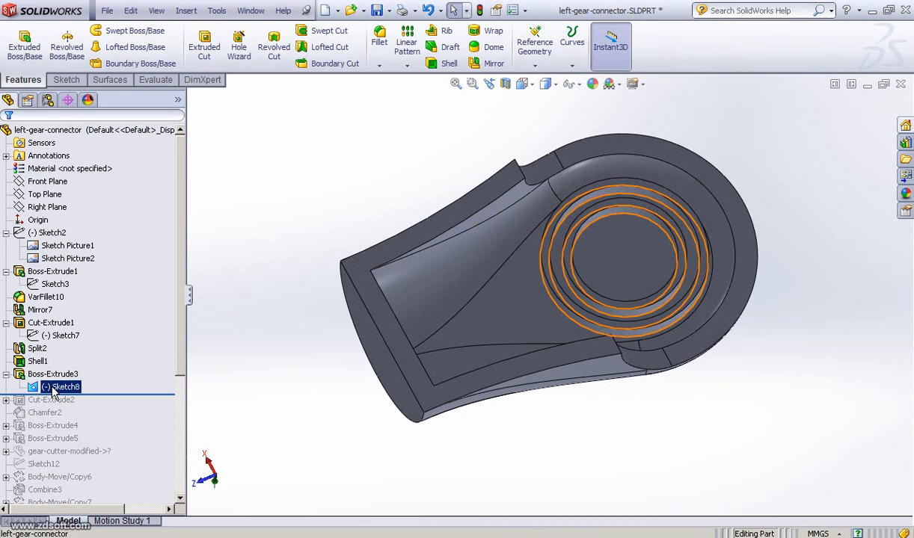
pyautogui.click(53, 387)
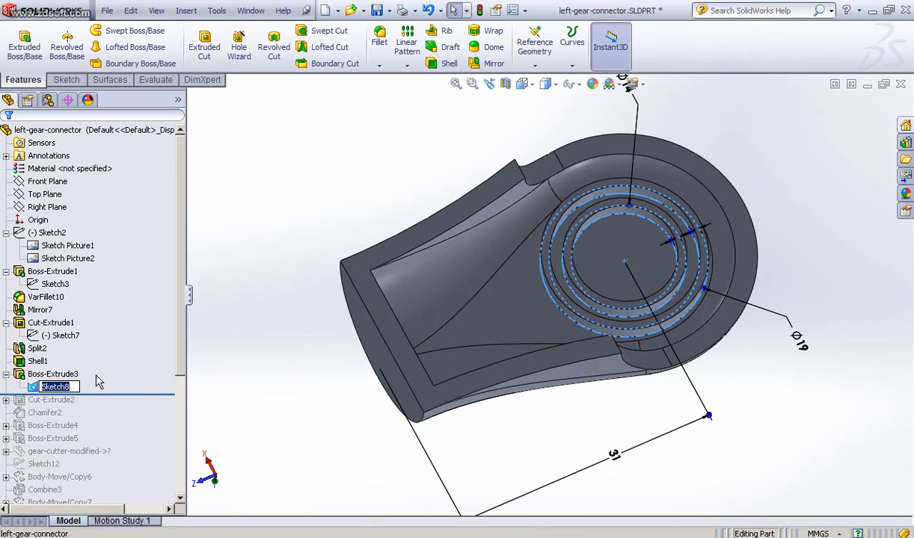
pyautogui.click(34, 386)
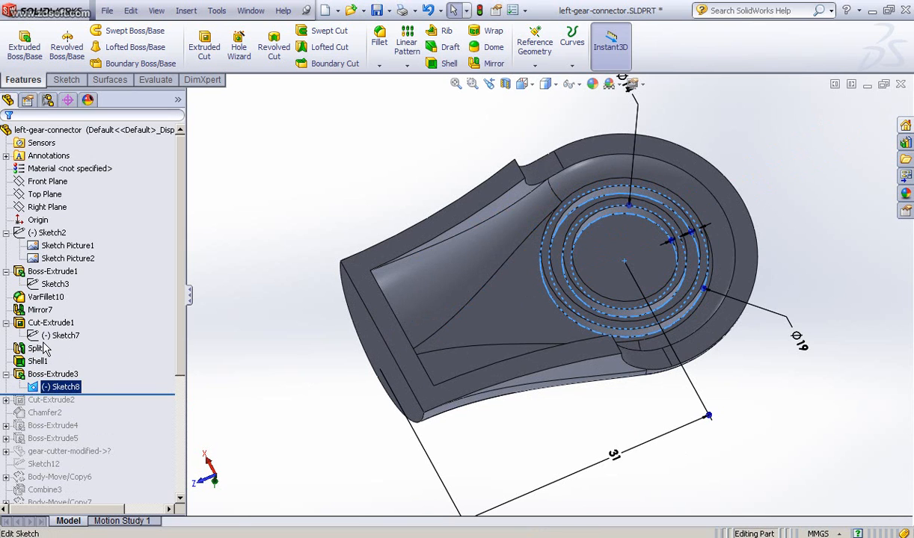
pyautogui.click(45, 349)
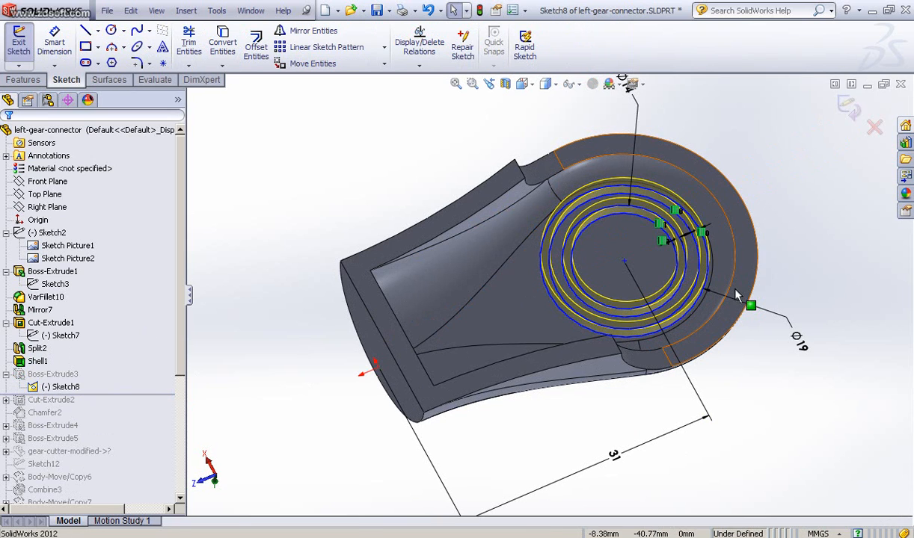
pyautogui.moveTo(391, 161); pyautogui.dragTo(456, 215, button='middle')
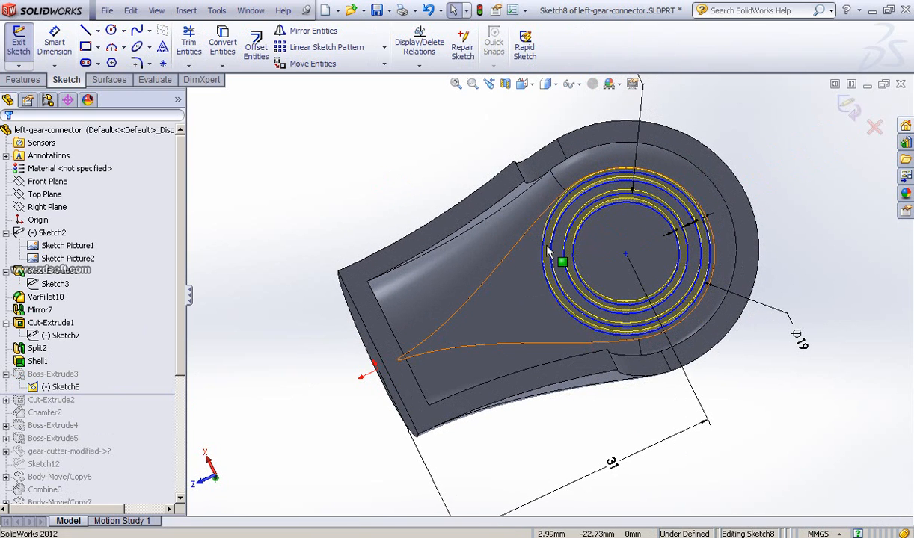
pyautogui.moveTo(548, 254); pyautogui.dragTo(341, 146, button='middle')
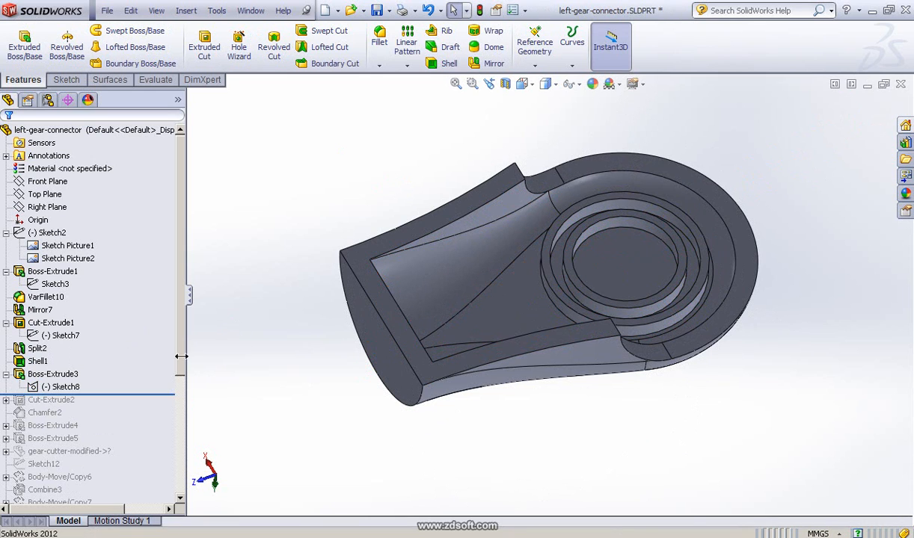
# Roll the feature history forward past Cut-Extrude2 to inspect the recess inside the rings, and roll it back to just after Boss-Extrude3.
pyautogui.moveTo(706, 425); pyautogui.dragTo(663, 316, button='middle')
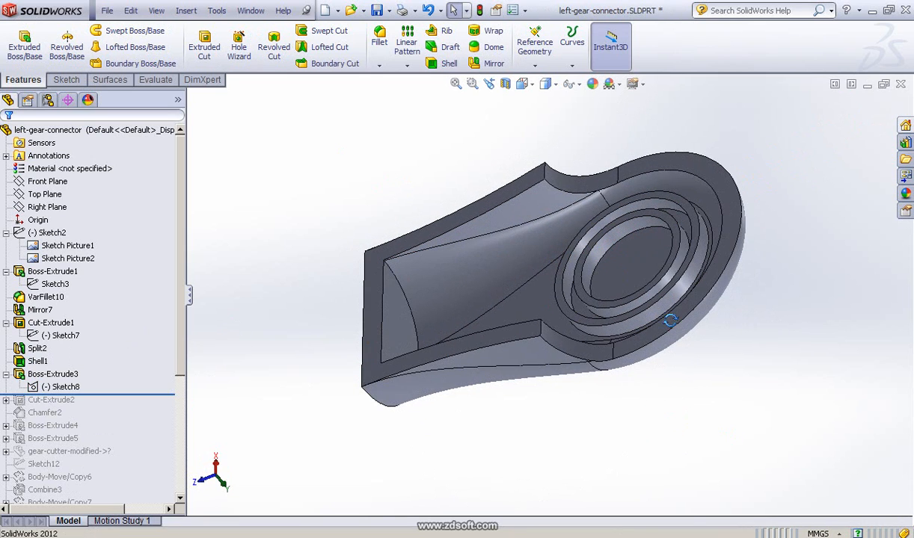
pyautogui.moveTo(707, 408); pyautogui.dragTo(762, 393, button='middle')
pyautogui.moveTo(761, 393); pyautogui.dragTo(769, 388, button='middle')
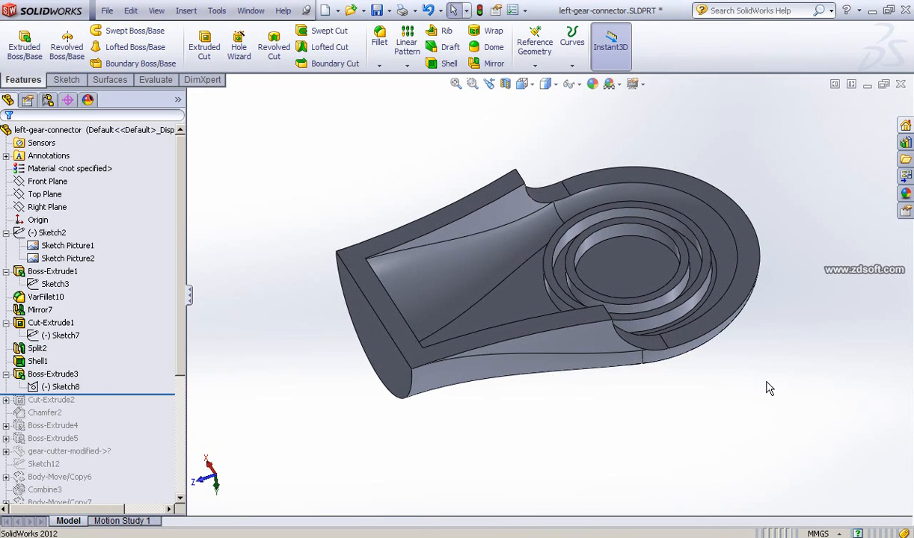
pyautogui.moveTo(116, 393); pyautogui.dragTo(116, 412)
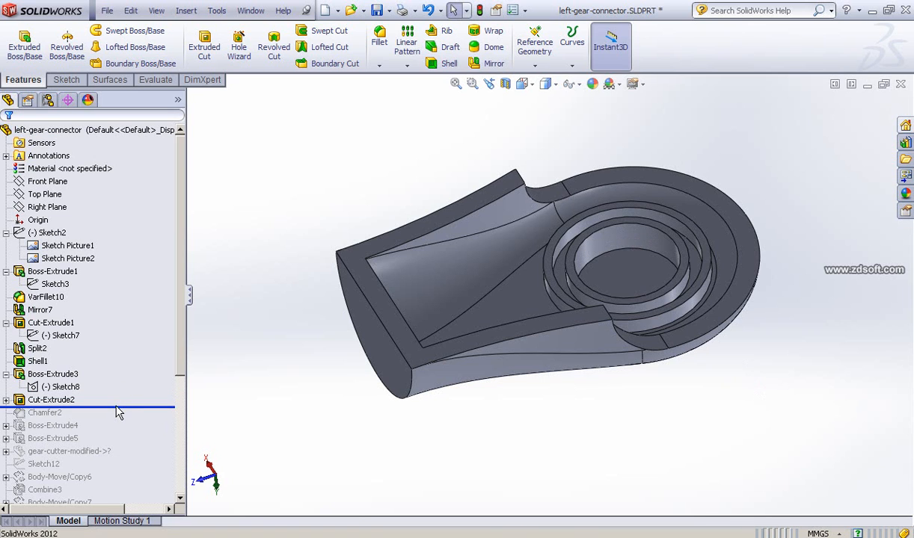
pyautogui.moveTo(647, 390)
pyautogui.mouseDown(button='middle')
pyautogui.moveTo(535, 157)
pyautogui.moveTo(594, 198)
pyautogui.moveTo(670, 374)
pyautogui.moveTo(704, 376)
pyautogui.moveTo(678, 320)
pyautogui.moveTo(656, 383)
pyautogui.mouseUp(button='middle')
pyautogui.scroll(-2, 675, 320)
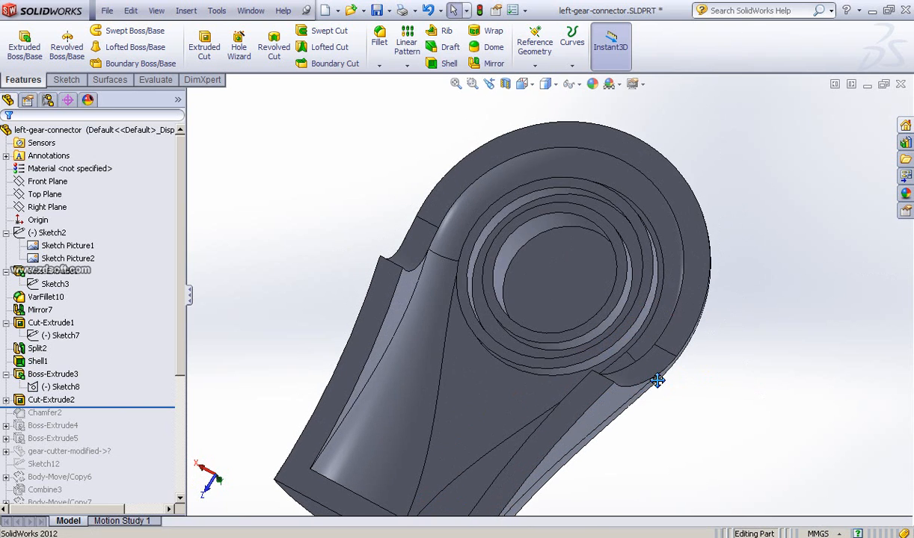
pyautogui.moveTo(452, 293); pyautogui.dragTo(479, 288, button='middle')
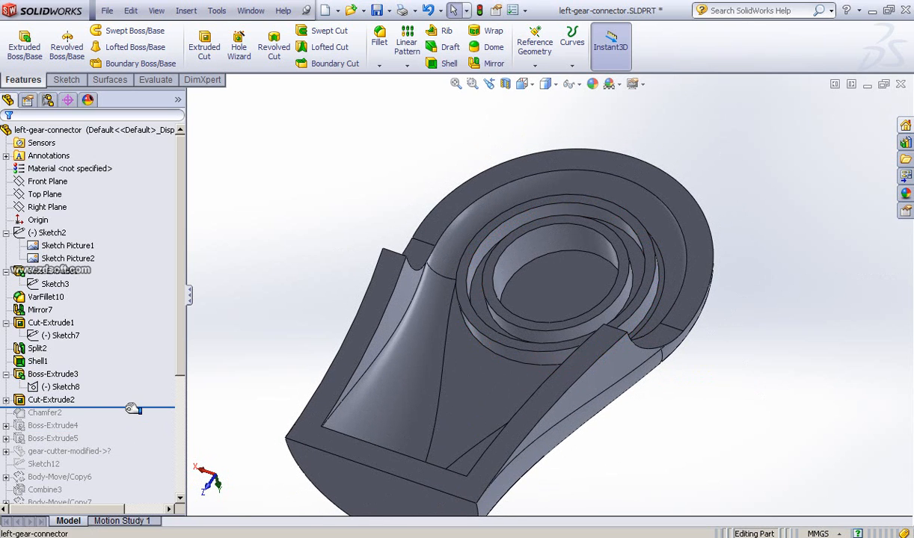
pyautogui.moveTo(132, 408); pyautogui.dragTo(135, 394)
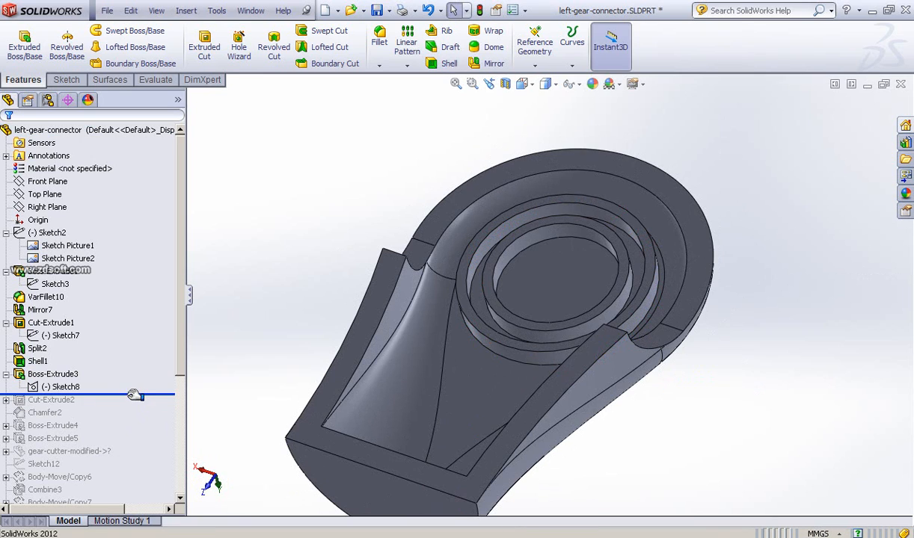
# Roll the feature history forward past Cut-Extrude2 and show the model from the left with hidden lines visible.
pyautogui.moveTo(135, 395); pyautogui.dragTo(131, 407)
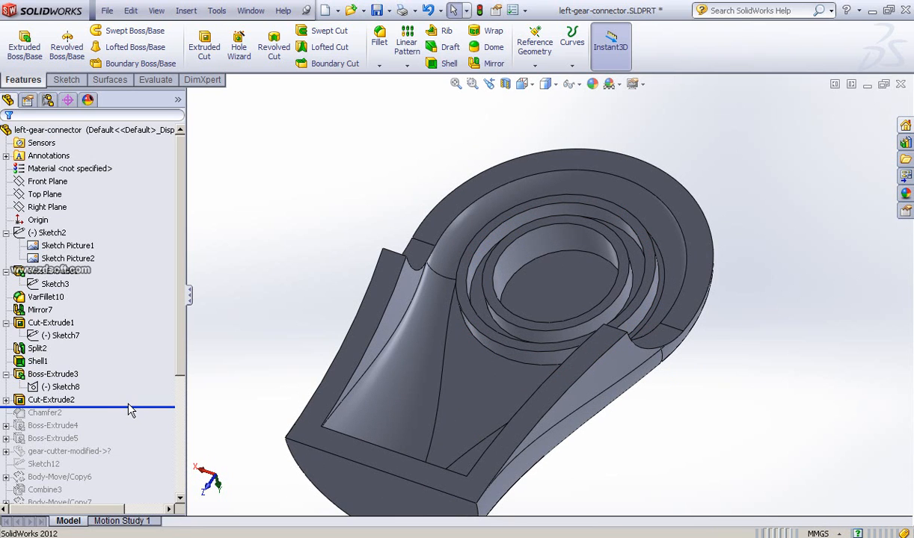
pyautogui.scroll(-1, 628, 289)
pyautogui.scroll(1, 614, 293)
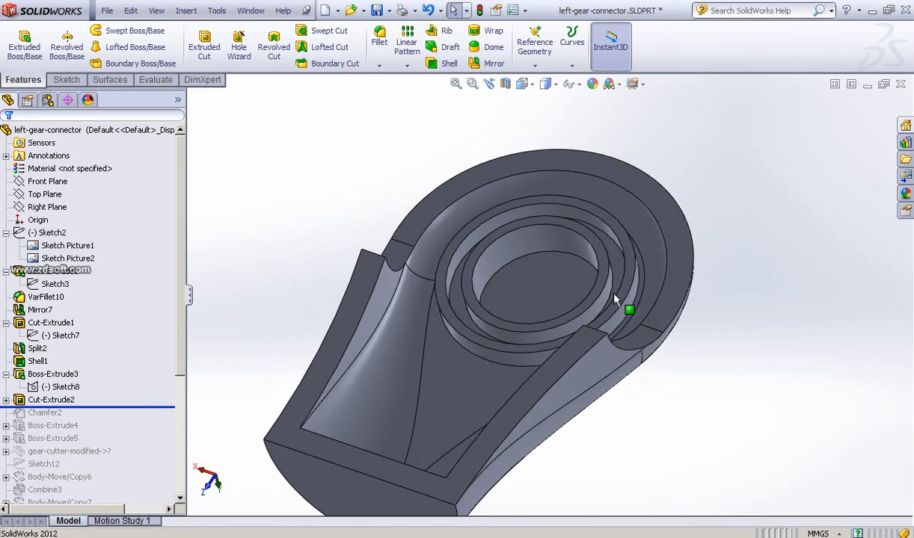
pyautogui.scroll(2, 615, 299)
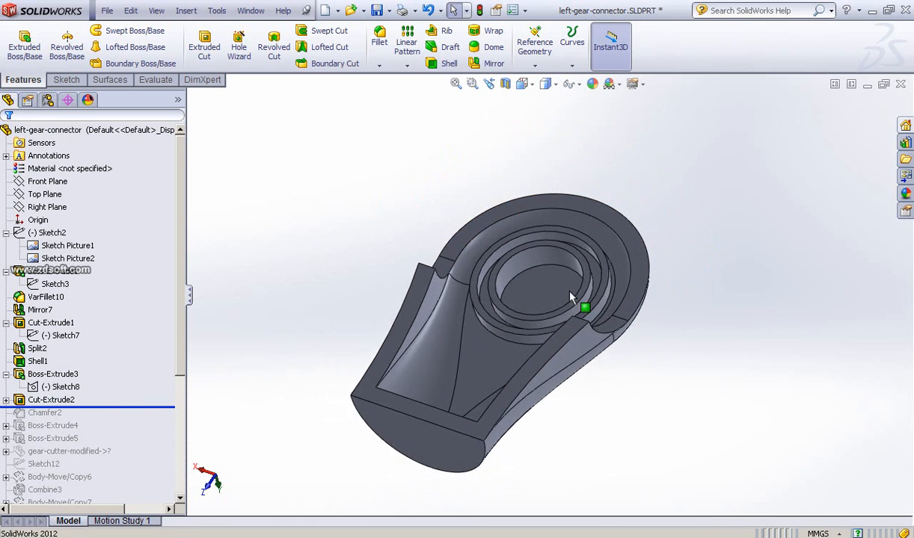
pyautogui.click(553, 84)
pyautogui.click(546, 156)
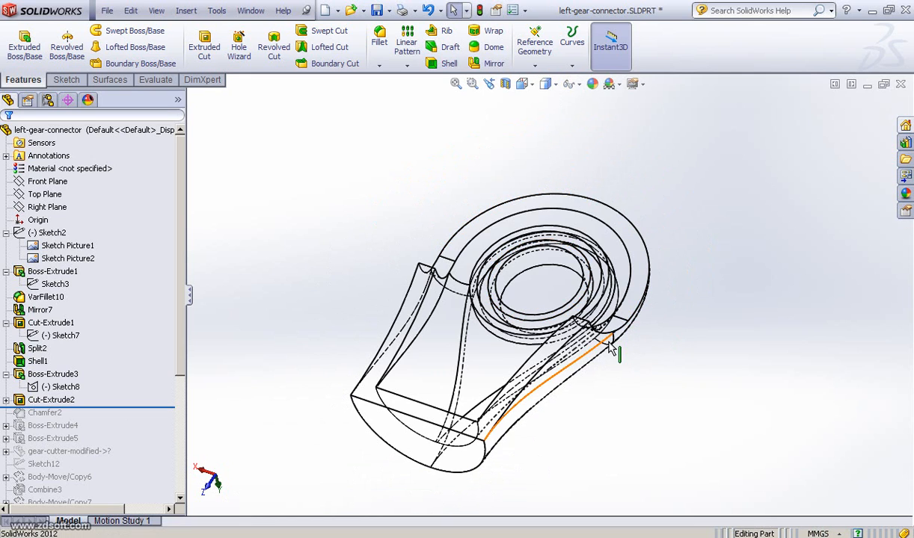
pyautogui.hotkey('ctrl', '3')
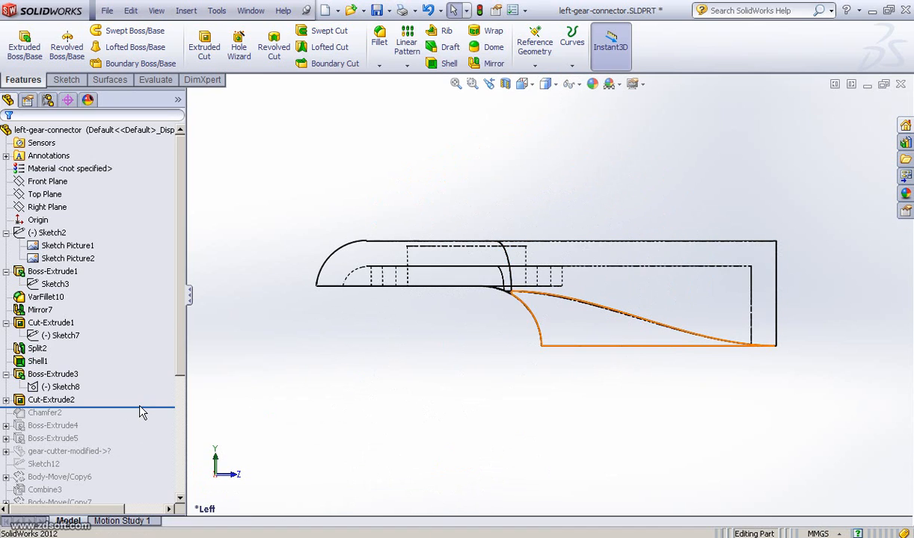
# Roll the history back before Cut-Extrude2 and forward past it again to compare the recess depth in the side view.
pyautogui.moveTo(142, 411); pyautogui.dragTo(151, 394)
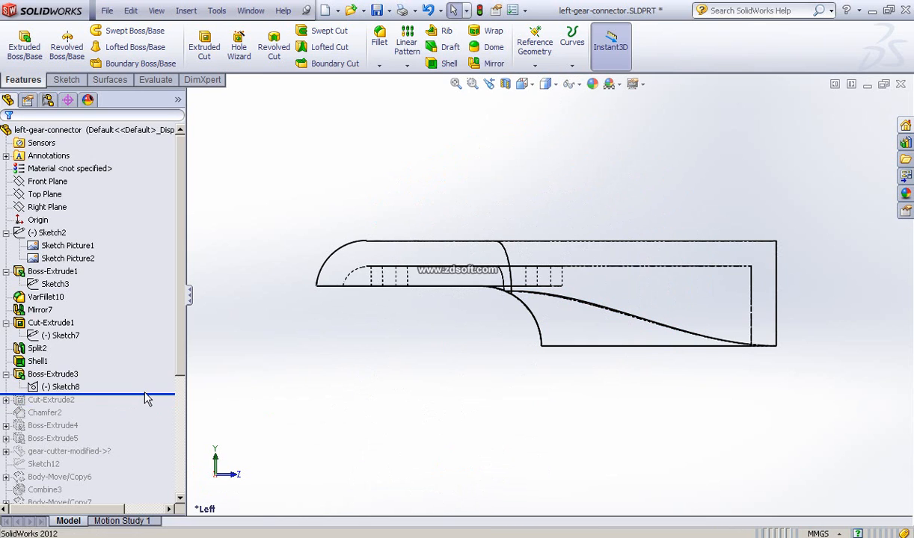
pyautogui.scroll(-2, 389, 318)
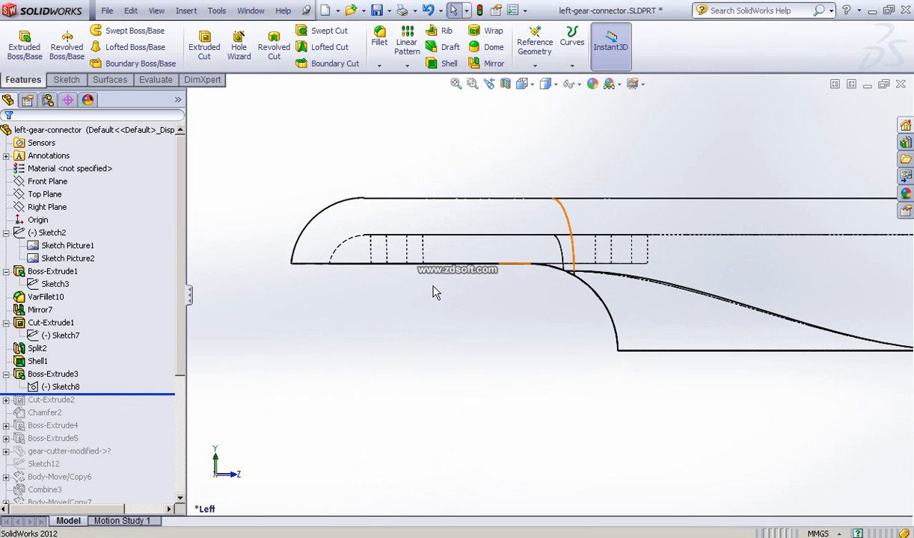
pyautogui.hotkey('ctrl', 's')
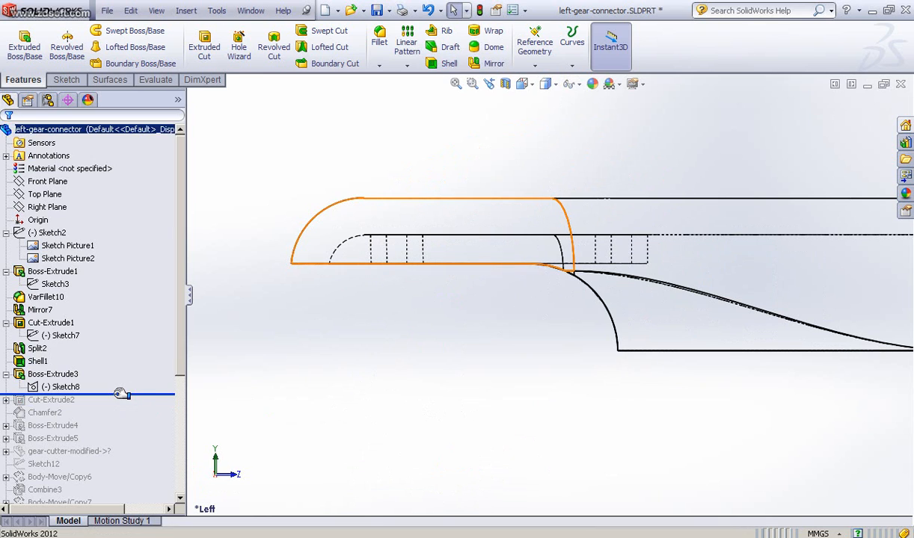
pyautogui.moveTo(119, 400); pyautogui.dragTo(118, 408)
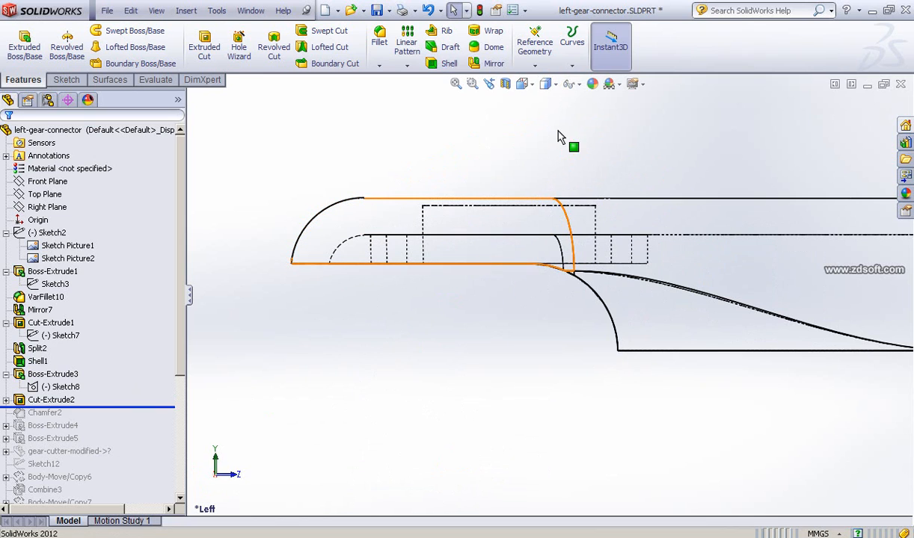
# Restore the shaded-with-edges display and inspect the Cut-Extrude2 recess inside the concentric rings.
pyautogui.click(554, 85)
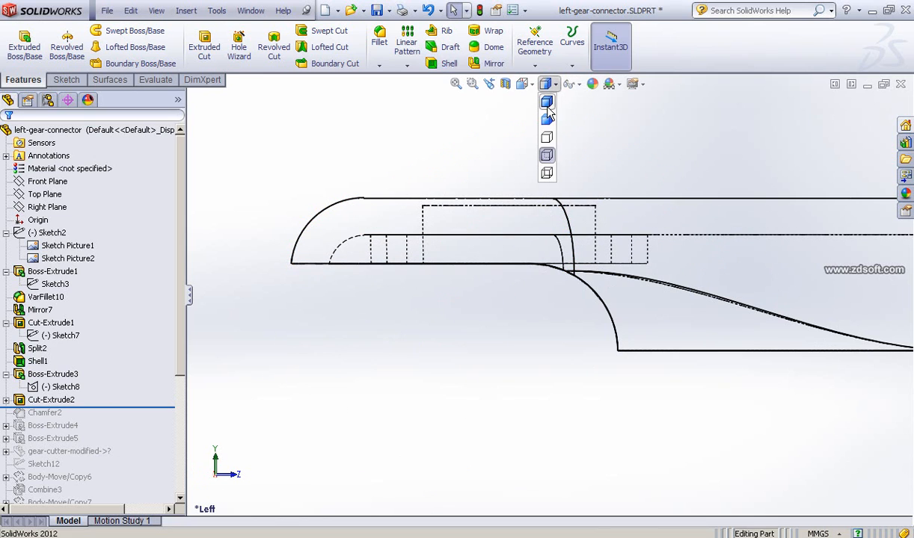
pyautogui.click(548, 104)
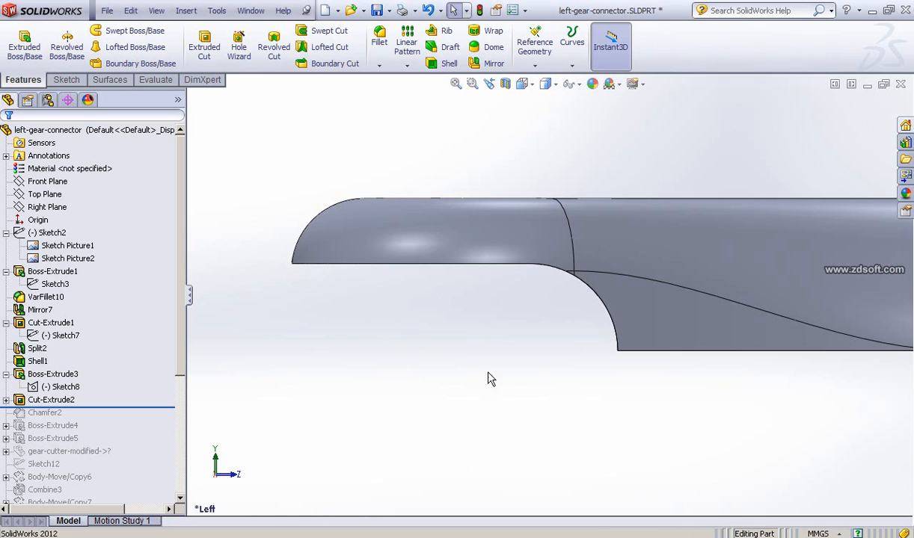
pyautogui.moveTo(508, 350); pyautogui.dragTo(476, 96, button='middle')
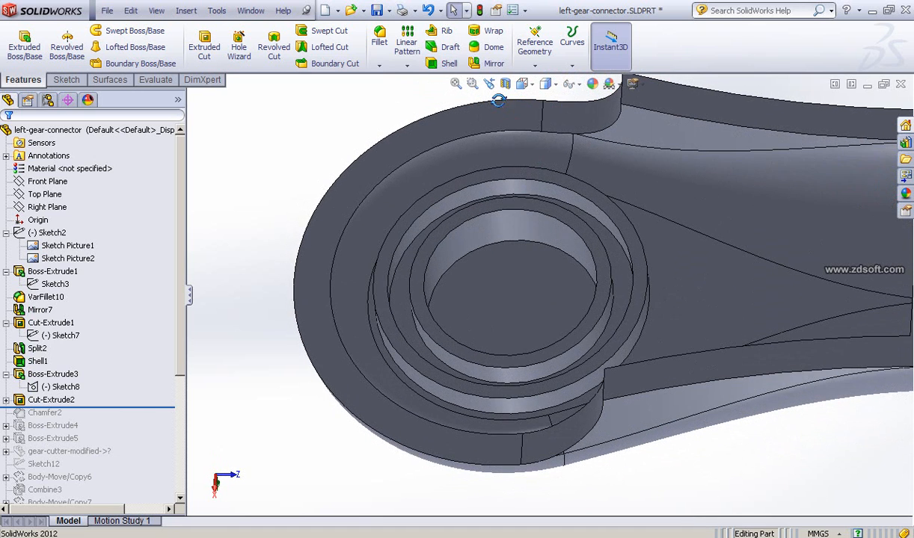
pyautogui.click(134, 409)
pyautogui.moveTo(136, 400); pyautogui.dragTo(125, 408)
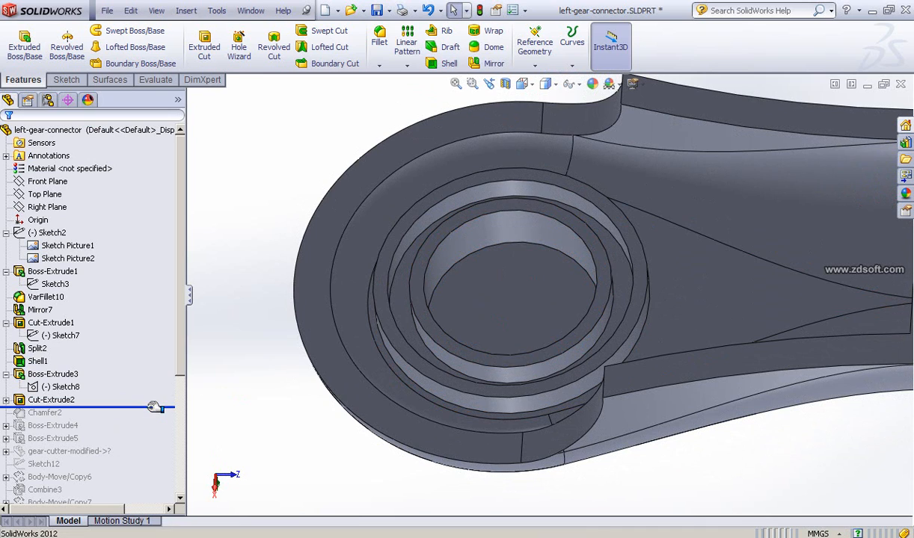
# Roll the feature history forward past Chamfer2 and inspect the chamfer at the bottom of the circular recess.
pyautogui.moveTo(156, 408); pyautogui.dragTo(148, 421)
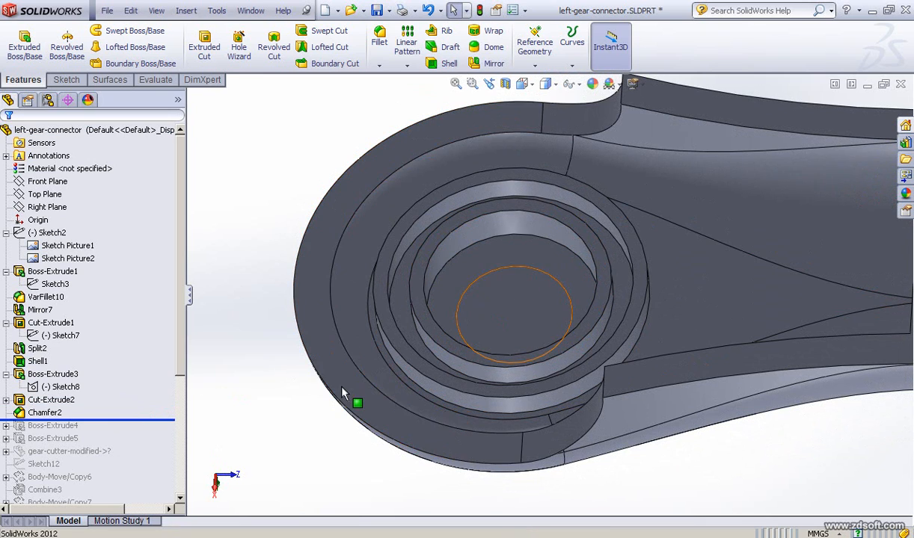
pyautogui.press('z')
pyautogui.press('z')
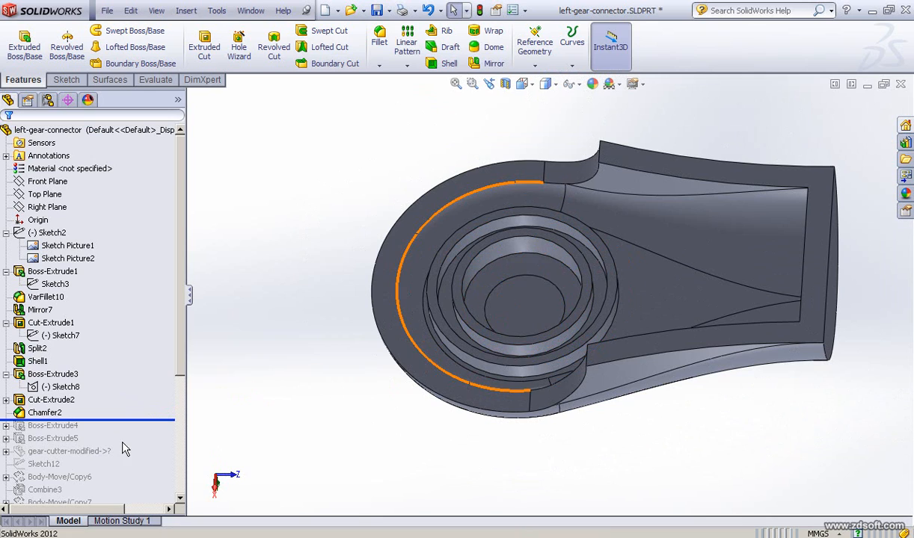
# Roll the feature history forward past Boss-Extrude4 and examine the central post with its circular profile in Sketch10.
pyautogui.moveTo(139, 419); pyautogui.dragTo(142, 428)
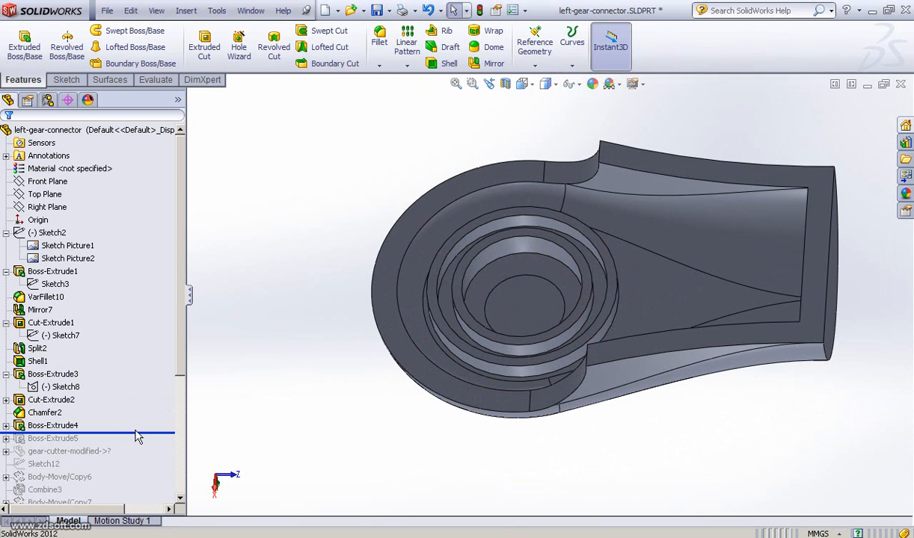
pyautogui.click(80, 440)
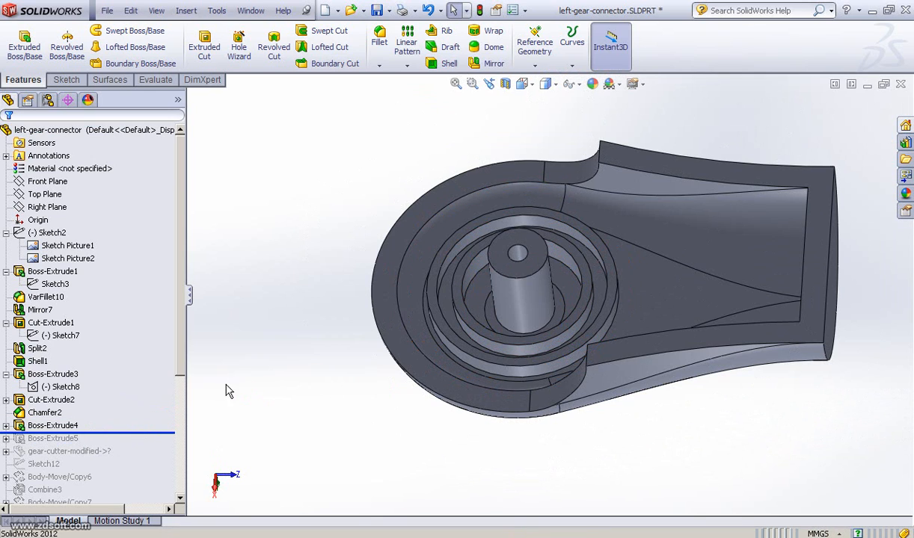
pyautogui.click(6, 425)
pyautogui.click(64, 439)
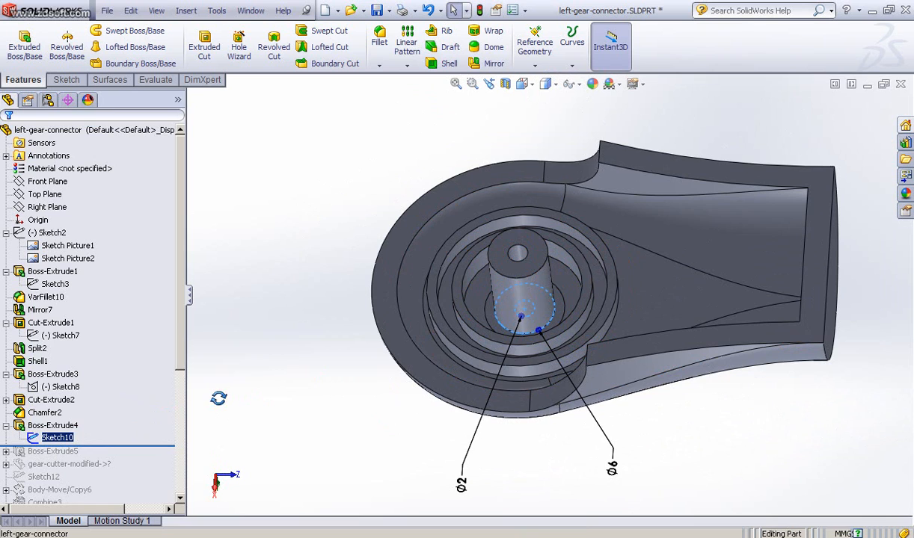
pyautogui.moveTo(219, 398); pyautogui.dragTo(231, 337, button='middle')
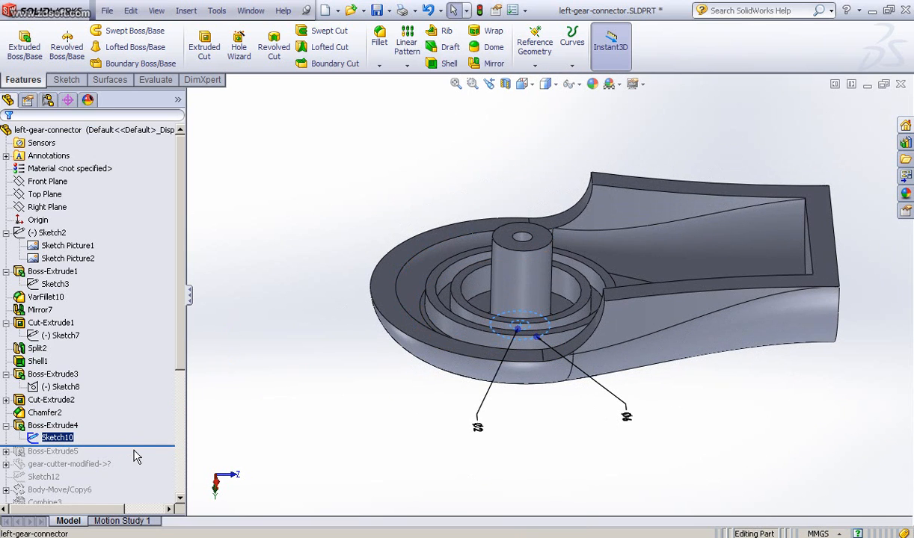
# Roll the feature history forward past Boss-Extrude5 and inspect how the hollow cylinder meets the shelled interior floor.
pyautogui.moveTo(142, 447); pyautogui.dragTo(144, 456)
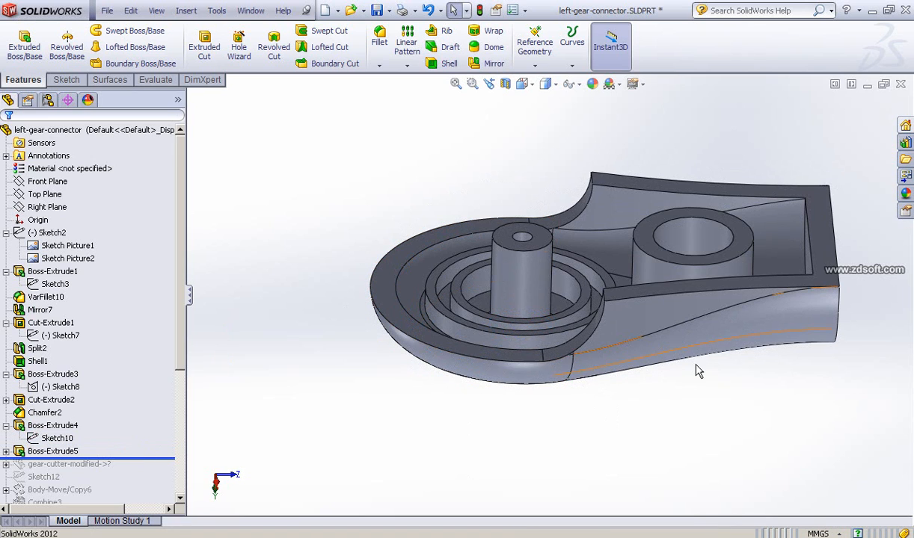
pyautogui.moveTo(711, 421); pyautogui.dragTo(738, 382, button='middle')
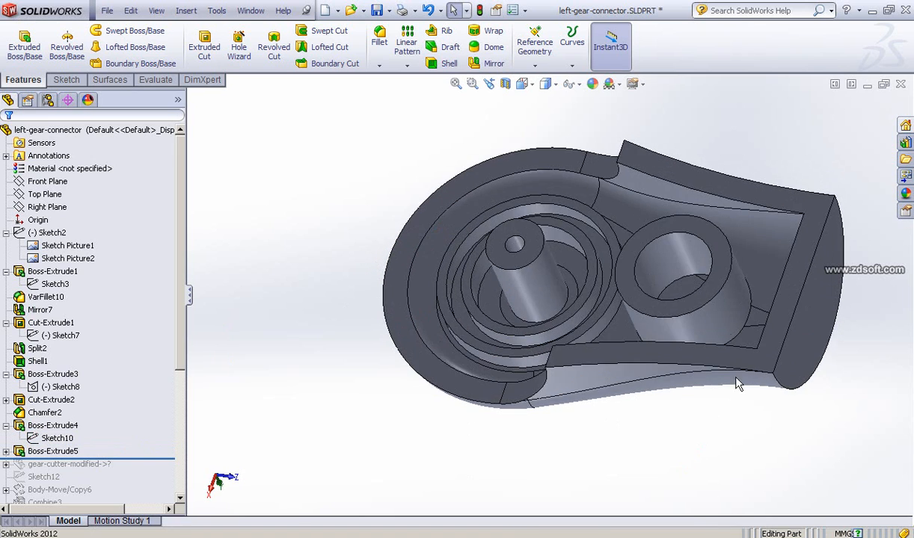
pyautogui.click(757, 323)
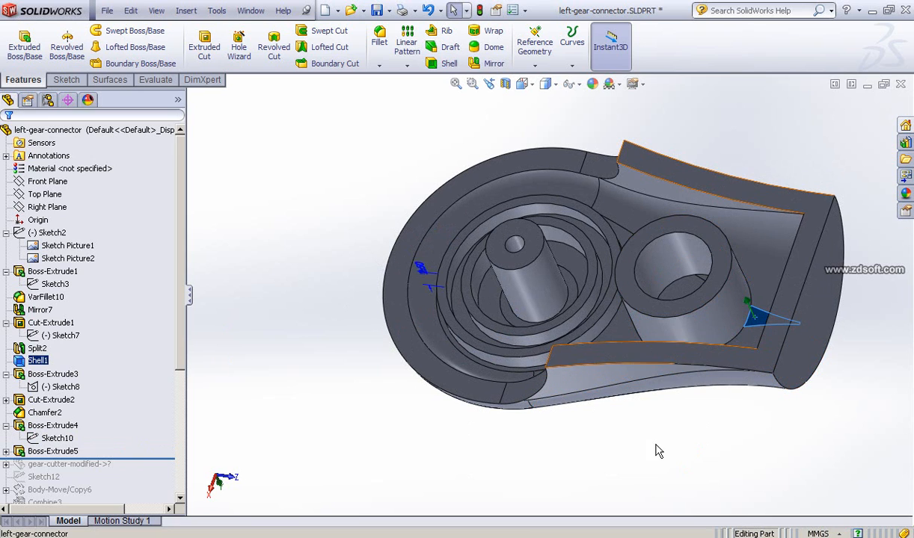
pyautogui.moveTo(658, 450); pyautogui.dragTo(673, 453, button='middle')
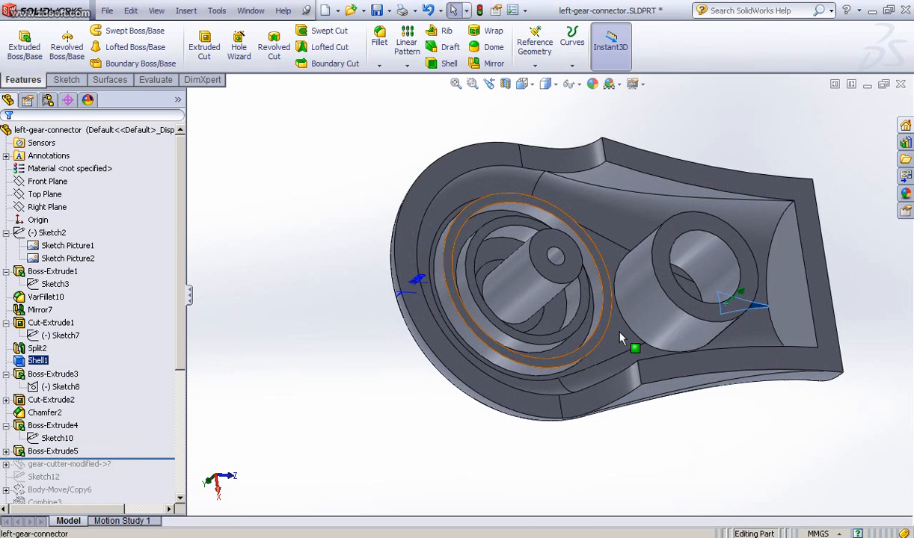
pyautogui.click(619, 339)
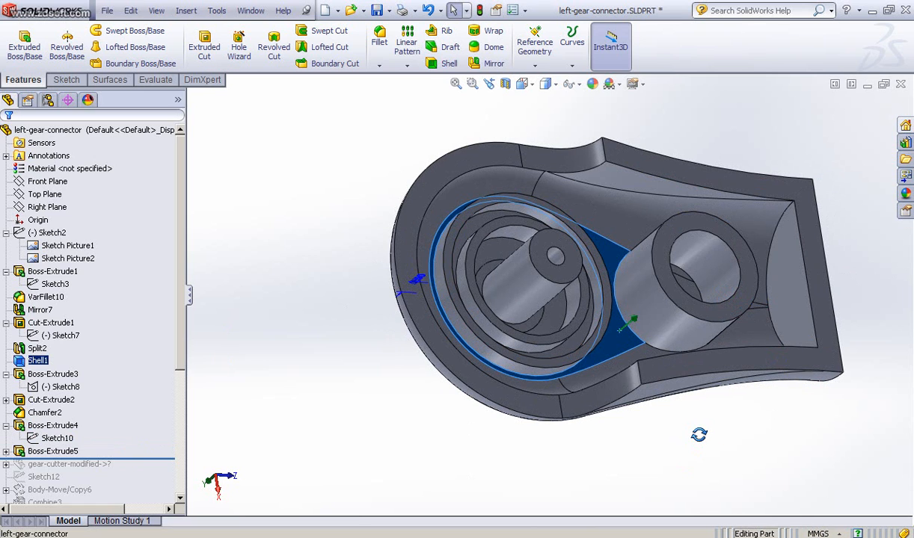
pyautogui.moveTo(699, 434); pyautogui.dragTo(692, 426, button='middle')
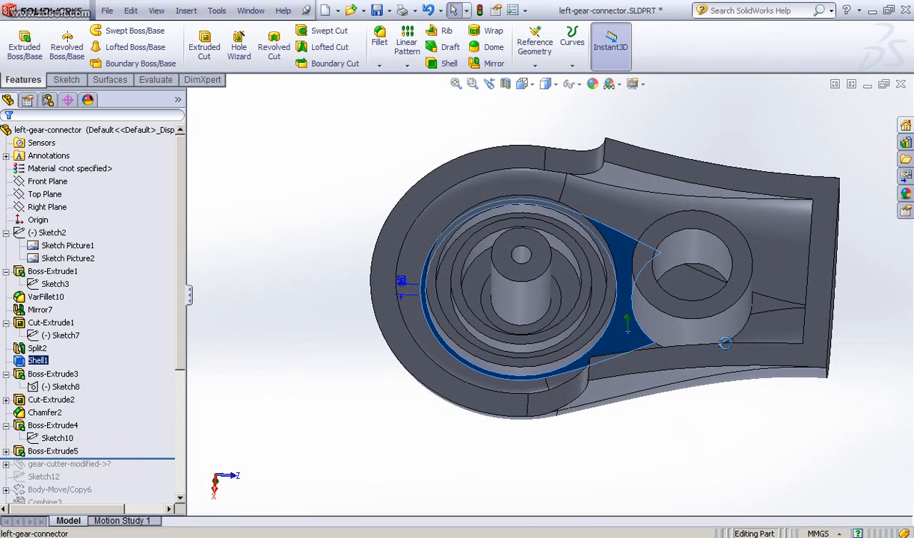
# Open Sketch11 of Boss-Extrude5 for editing and examine its two concentric circles and their dimensions from several angles.
pyautogui.click(6, 451)
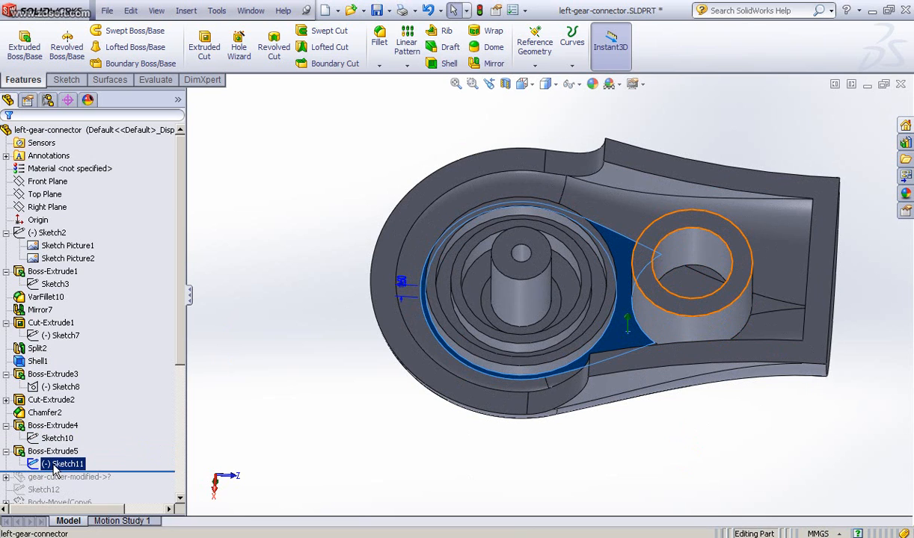
pyautogui.click(59, 402)
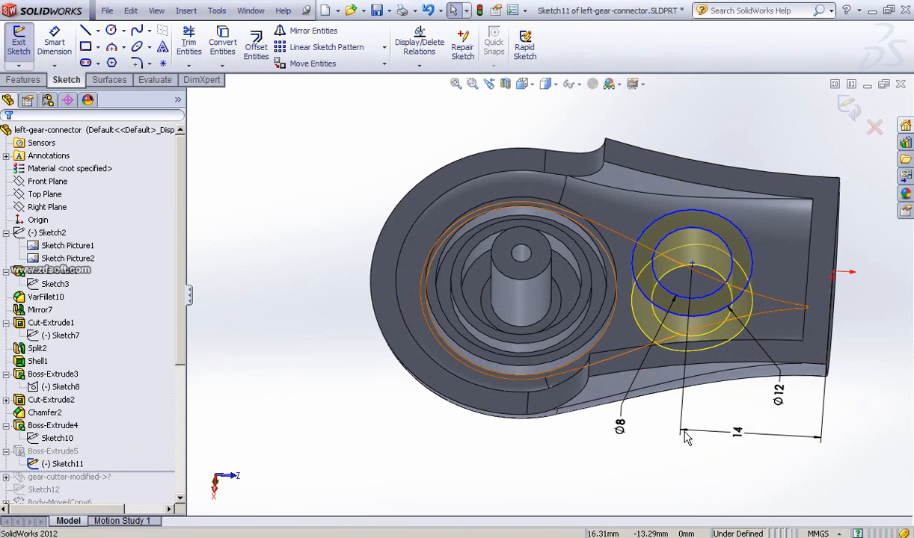
pyautogui.moveTo(687, 439)
pyautogui.mouseDown(button='middle')
pyautogui.moveTo(675, 435)
pyautogui.moveTo(678, 399)
pyautogui.mouseUp(button='middle')
pyautogui.moveTo(674, 356); pyautogui.dragTo(669, 325, button='middle')
pyautogui.scroll(-6, 684, 358)
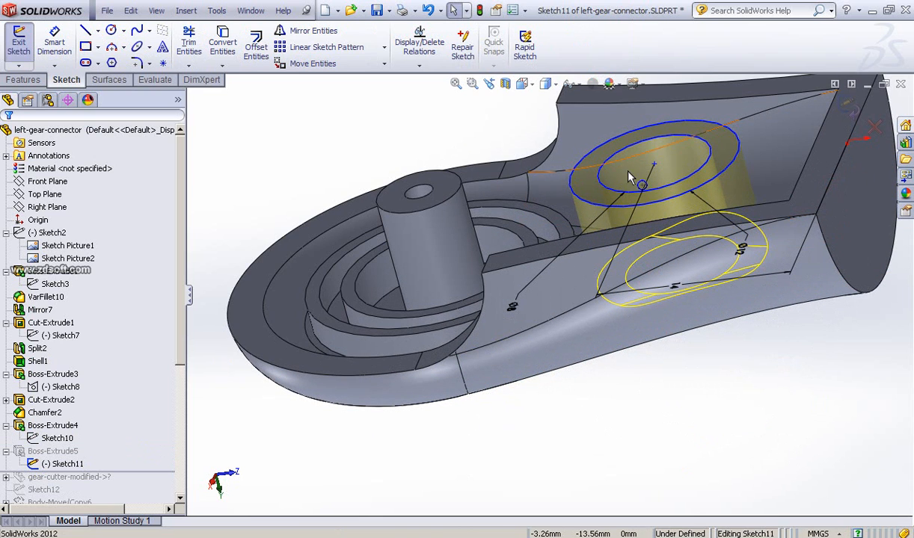
pyautogui.moveTo(604, 406)
pyautogui.mouseDown(button='middle')
pyautogui.moveTo(598, 361)
pyautogui.moveTo(586, 378)
pyautogui.moveTo(604, 341)
pyautogui.moveTo(609, 427)
pyautogui.mouseUp(button='middle')
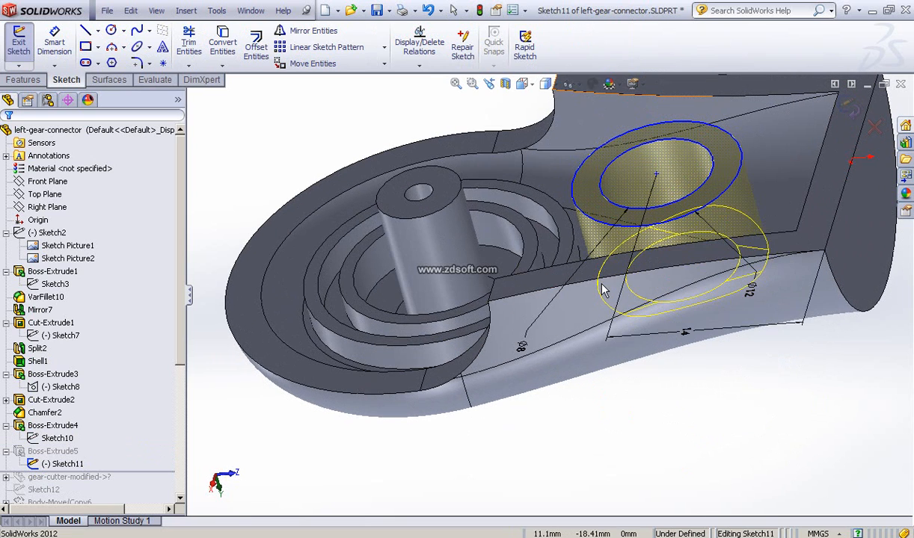
# Check the split face Sketch11 lies on, close the sketch, and review Boss-Extrude5's end condition and target body.
pyautogui.click(821, 208)
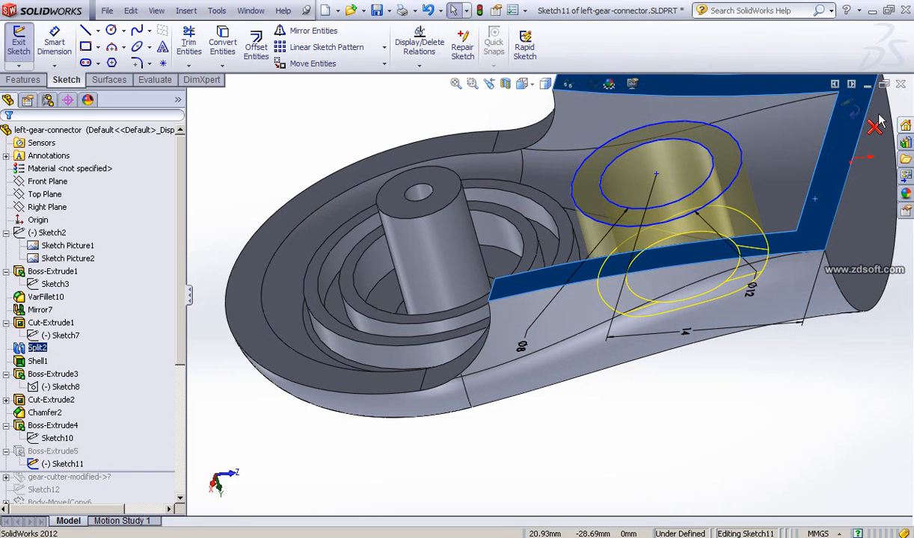
pyautogui.click(850, 111)
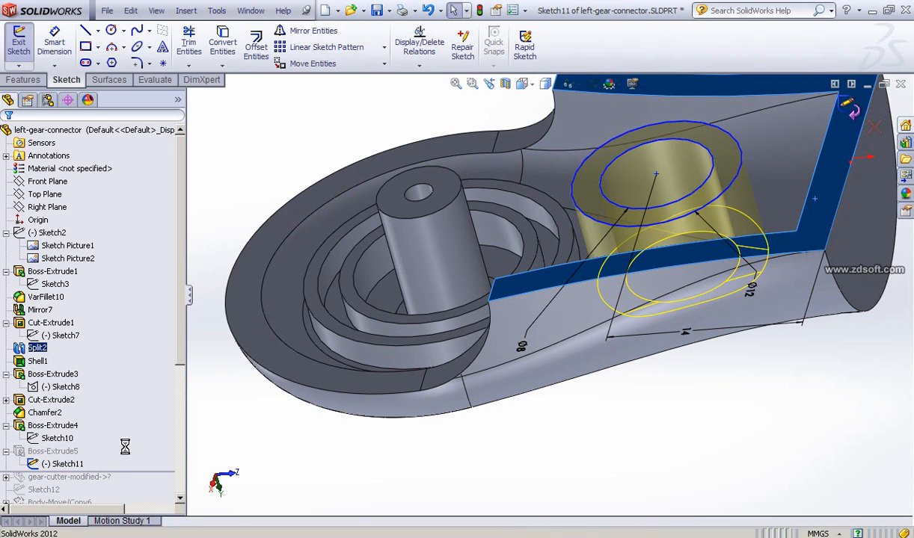
pyautogui.click(33, 451)
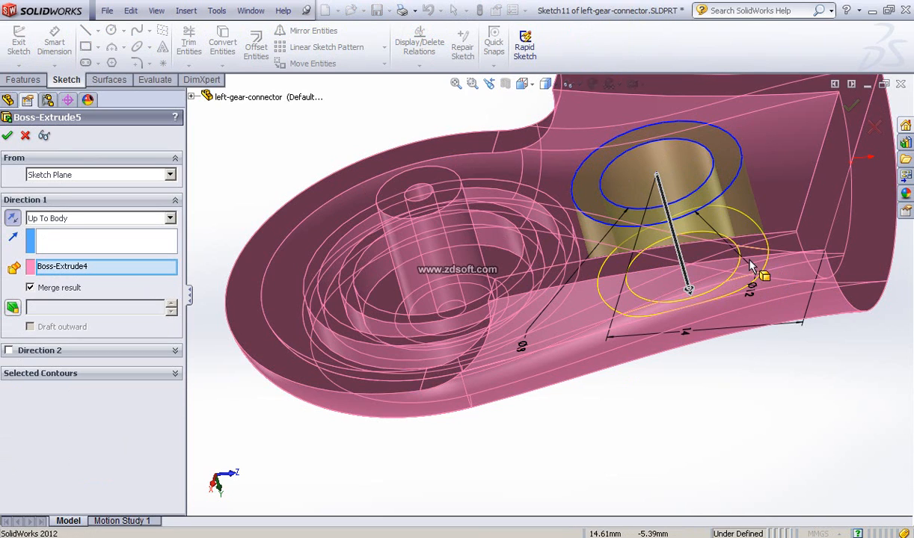
pyautogui.click(10, 138)
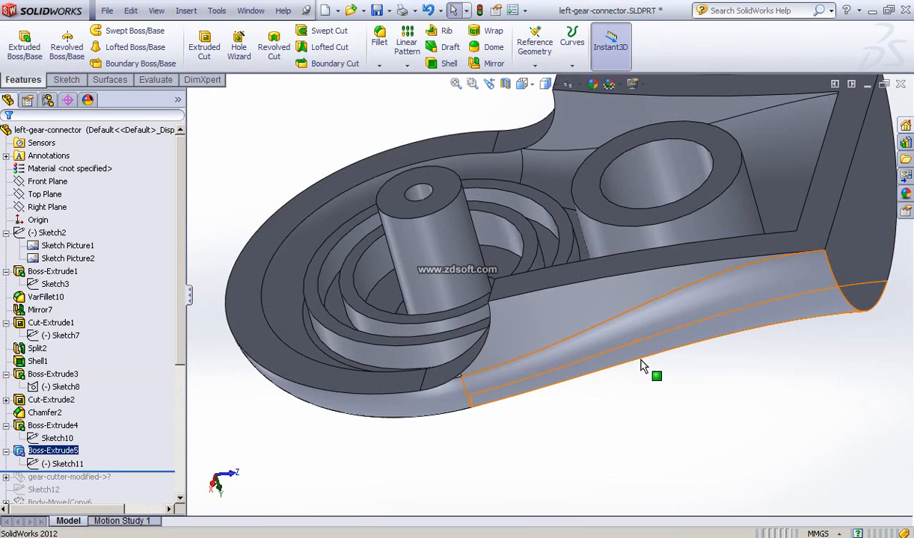
pyautogui.moveTo(641, 366); pyautogui.dragTo(612, 449, button='middle')
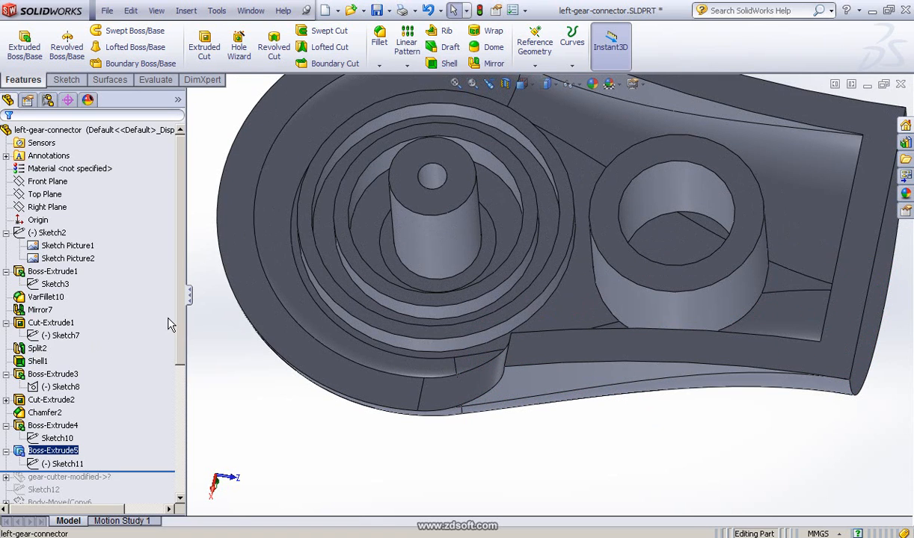
pyautogui.scroll(-5, 169, 325)
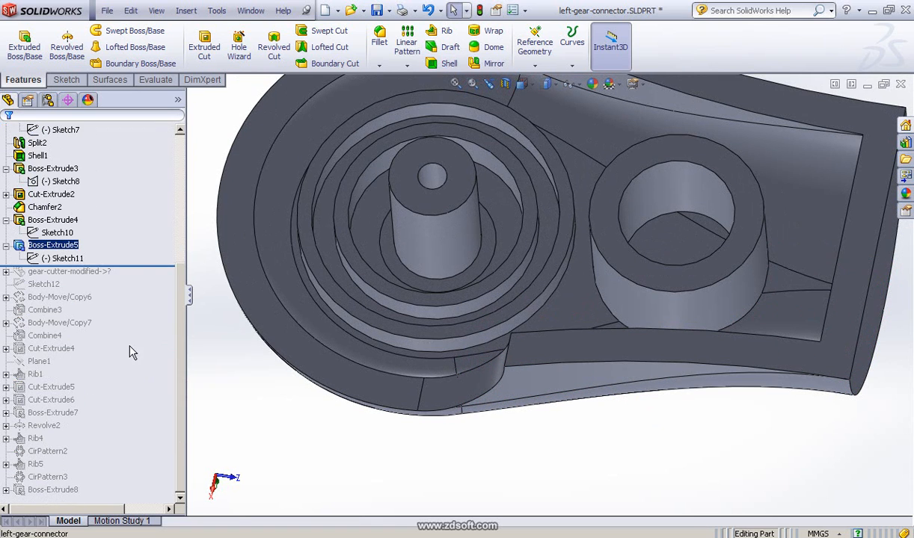
# Roll the feature history forward past gear-cutter-modified and view the inserted toothed rings together with the connector body.
pyautogui.click(138, 265)
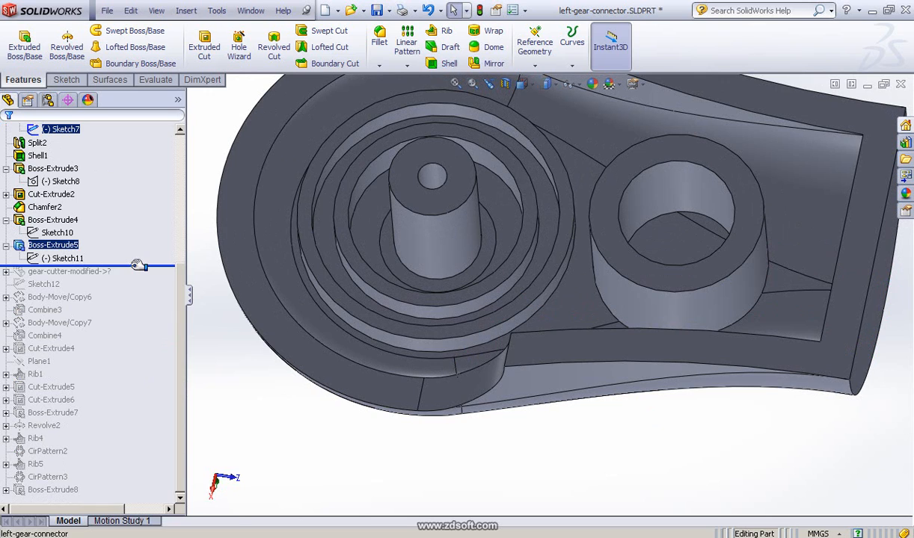
pyautogui.moveTo(138, 265); pyautogui.dragTo(138, 276)
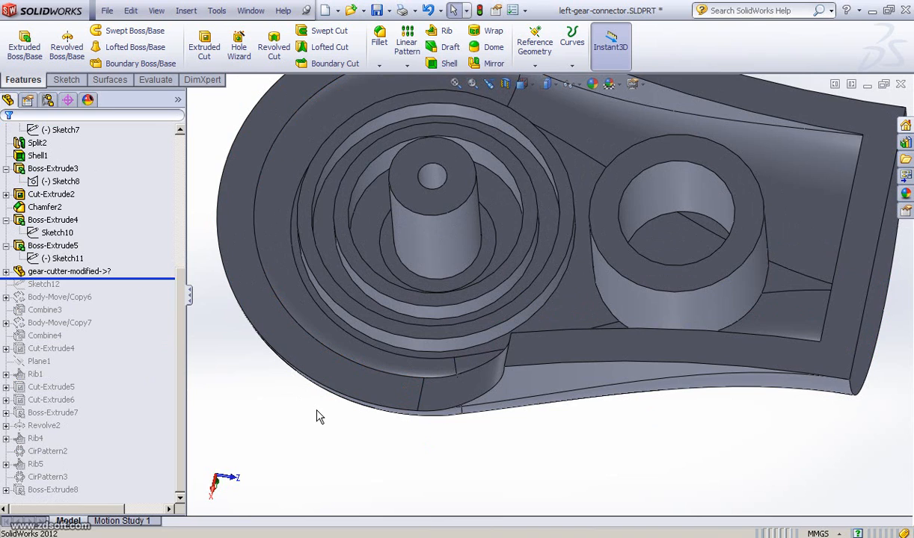
pyautogui.press('z')
pyautogui.press('z')
pyautogui.press('z')
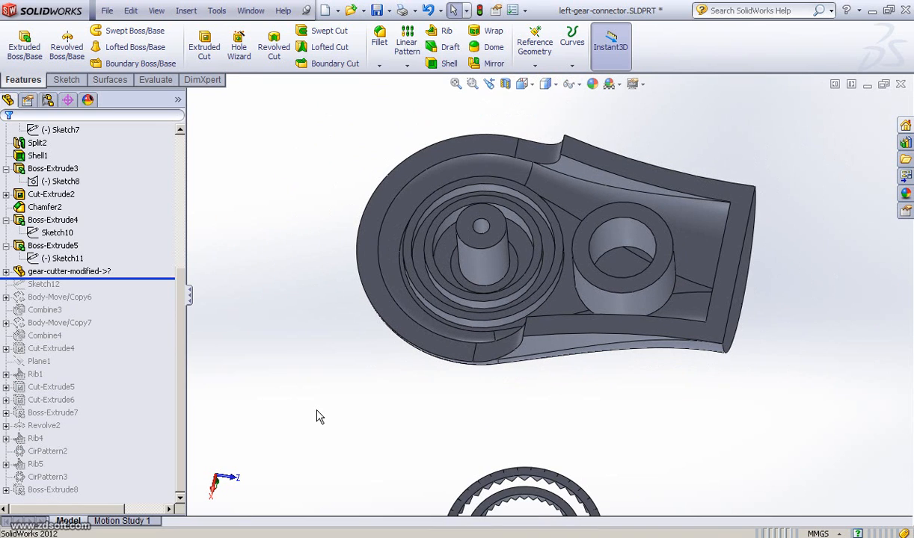
pyautogui.press('z')
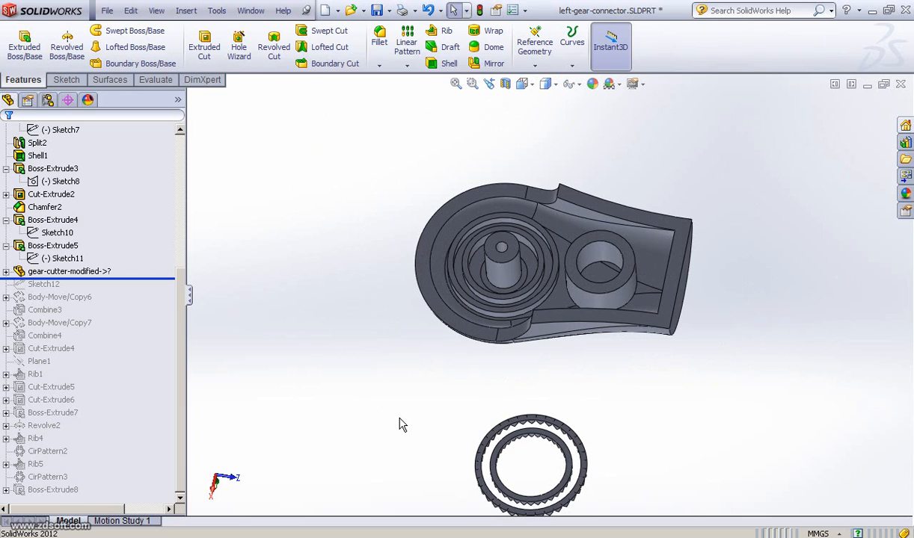
pyautogui.moveTo(400, 416); pyautogui.dragTo(378, 296, button='middle')
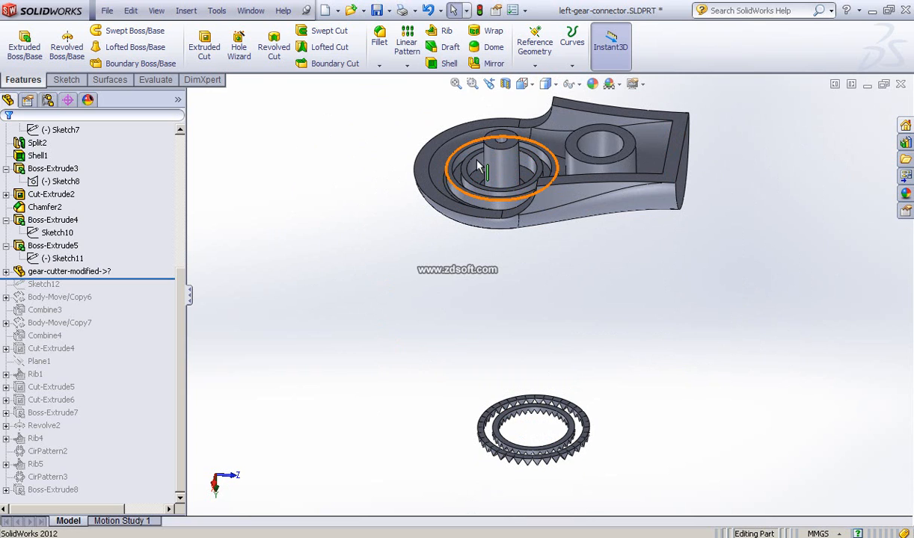
# Examine the circular walls around the central post and the two concentric toothed cutter rings up close.
pyautogui.scroll(-5, 466, 200)
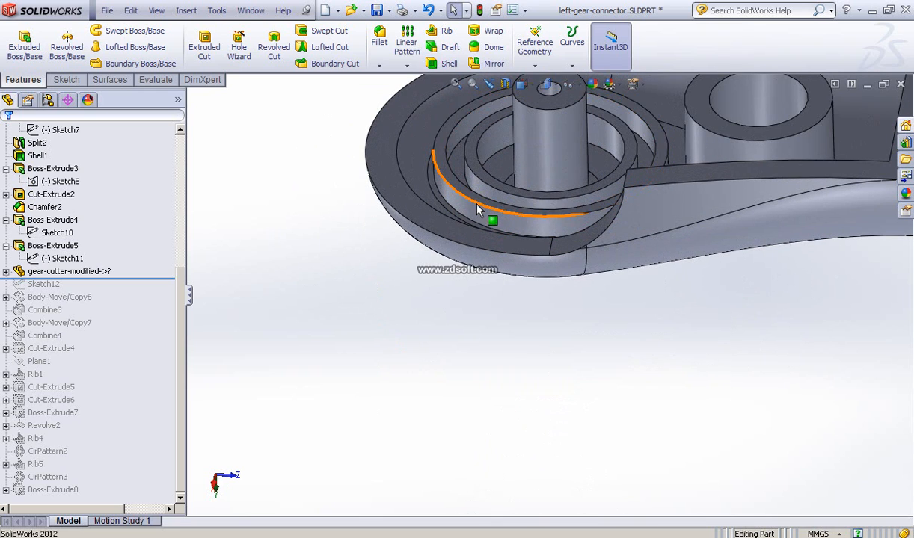
pyautogui.scroll(5, 535, 355)
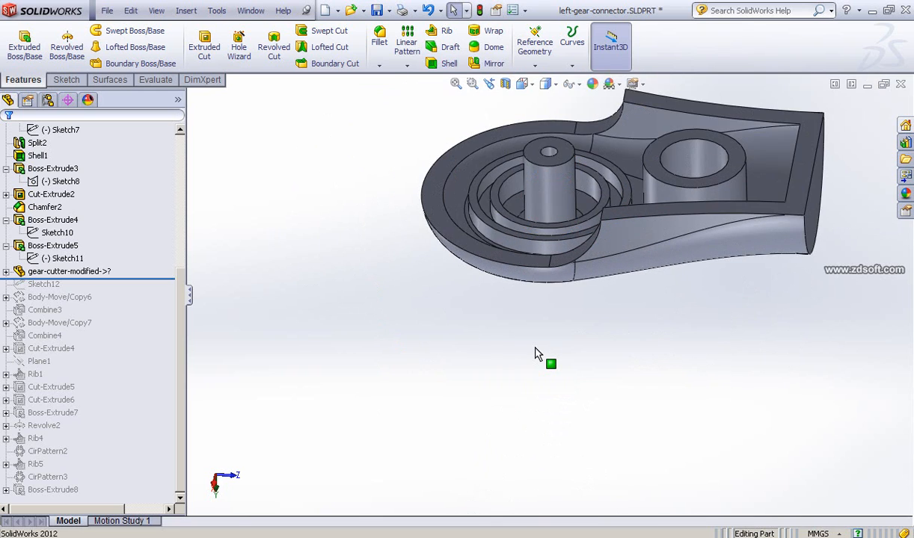
pyautogui.moveTo(599, 410); pyautogui.dragTo(500, 347, button='middle')
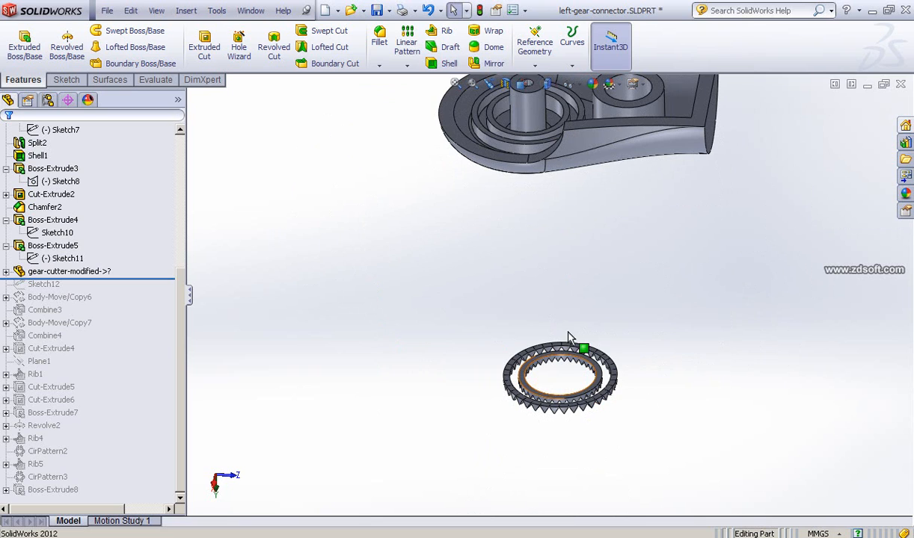
pyautogui.scroll(-3, 654, 374)
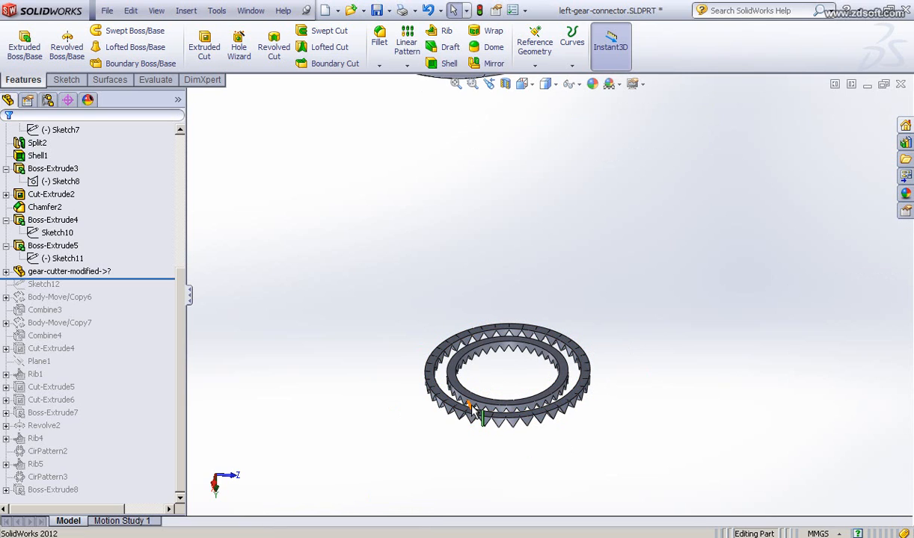
pyautogui.click(105, 11)
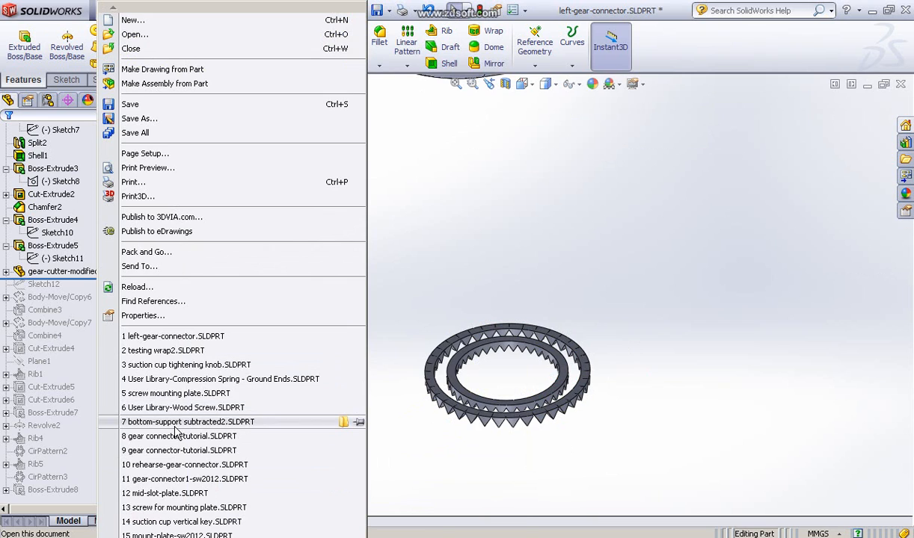
pyautogui.moveTo(170, 396)
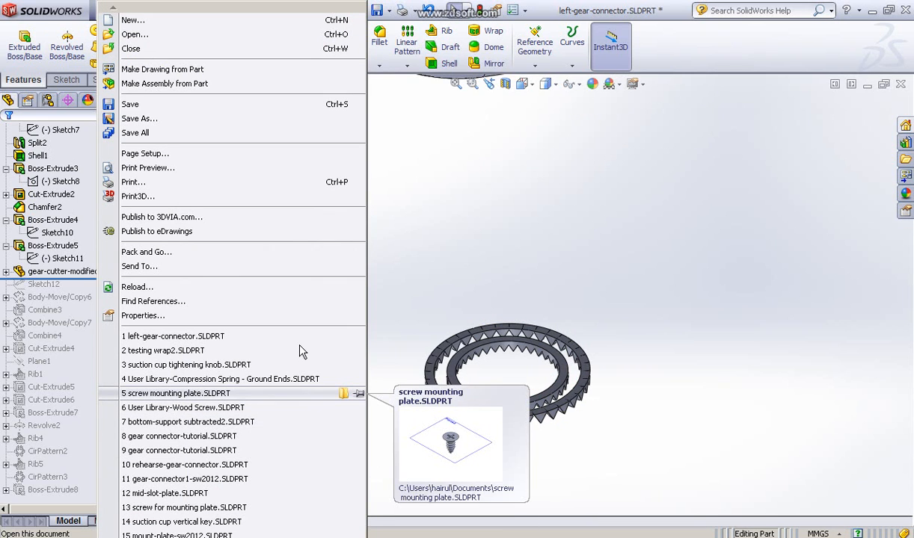
pyautogui.click(508, 238)
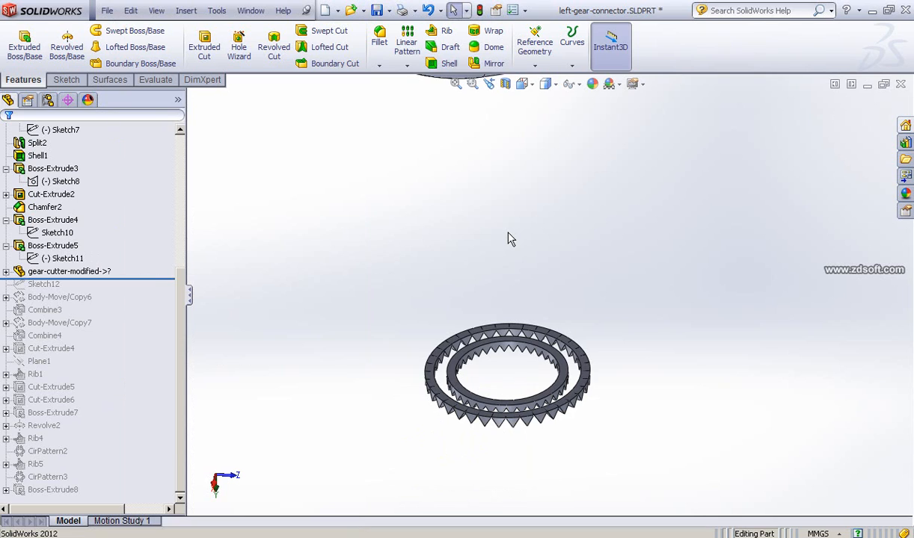